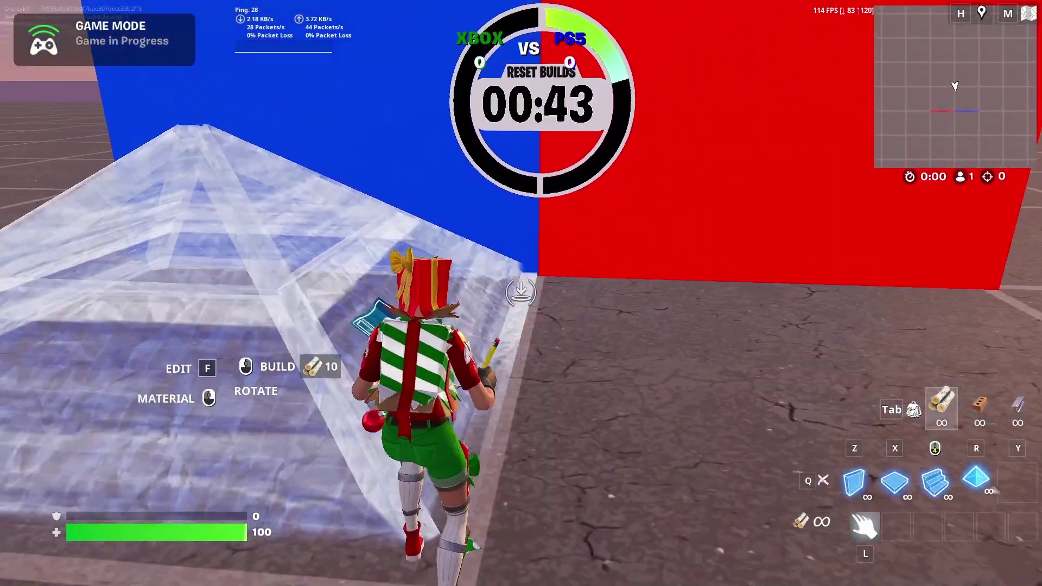
Place wooden pyramid builds in front of the red and blue wall and move across them until the builds reset.
click(521, 293)
click(521, 292)
key(q)
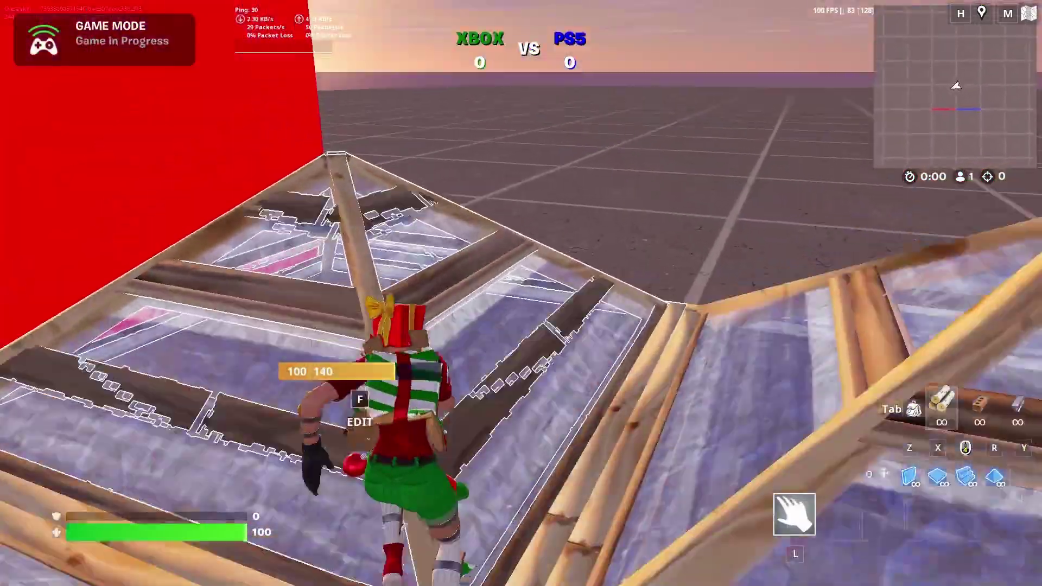
key(w)
key(a)
key(s)
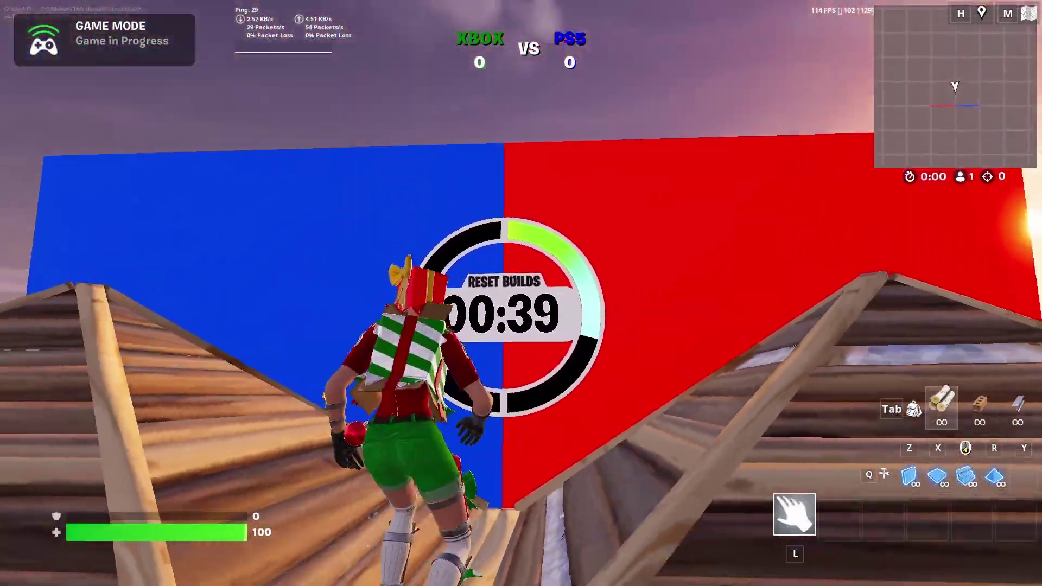
key(w)
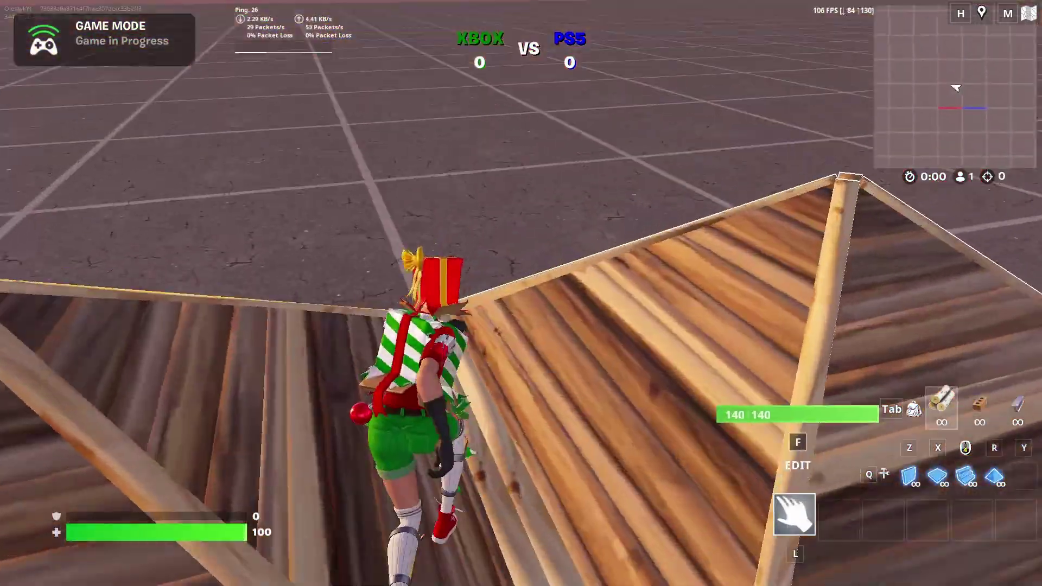
key(w)
key(w)
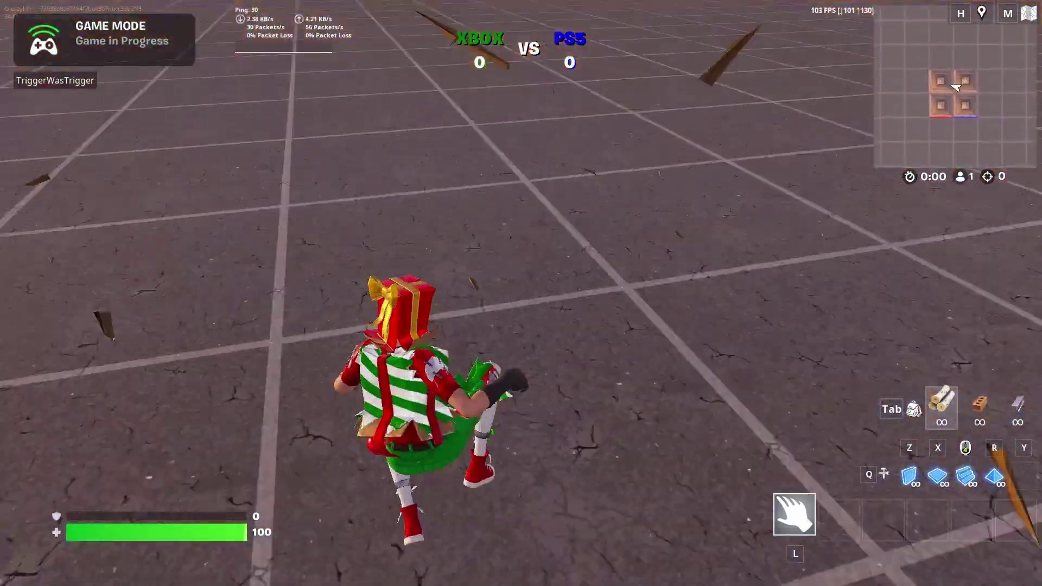
Examine the Reset Builds countdown and its circular progress ring on the red and blue wall from near and far.
key(w)
key(s)
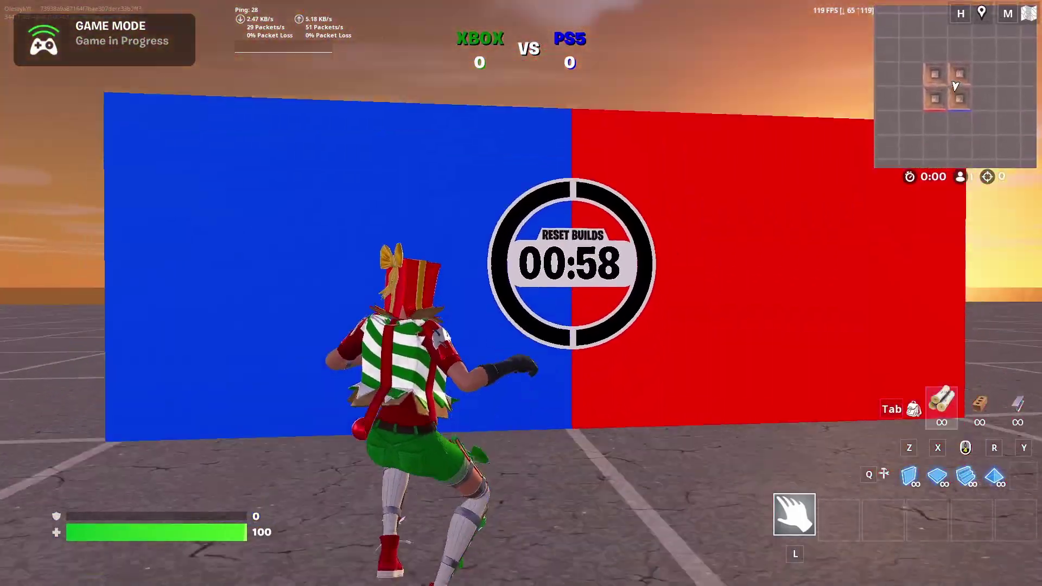
key(w)
key(shift)
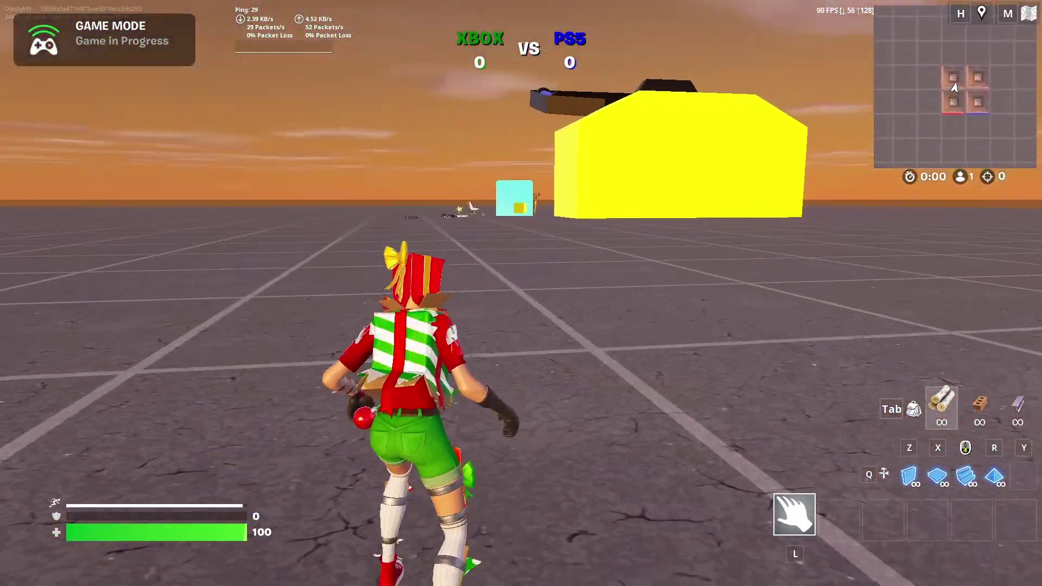
key(w)
key(ctrl)
key(shift)
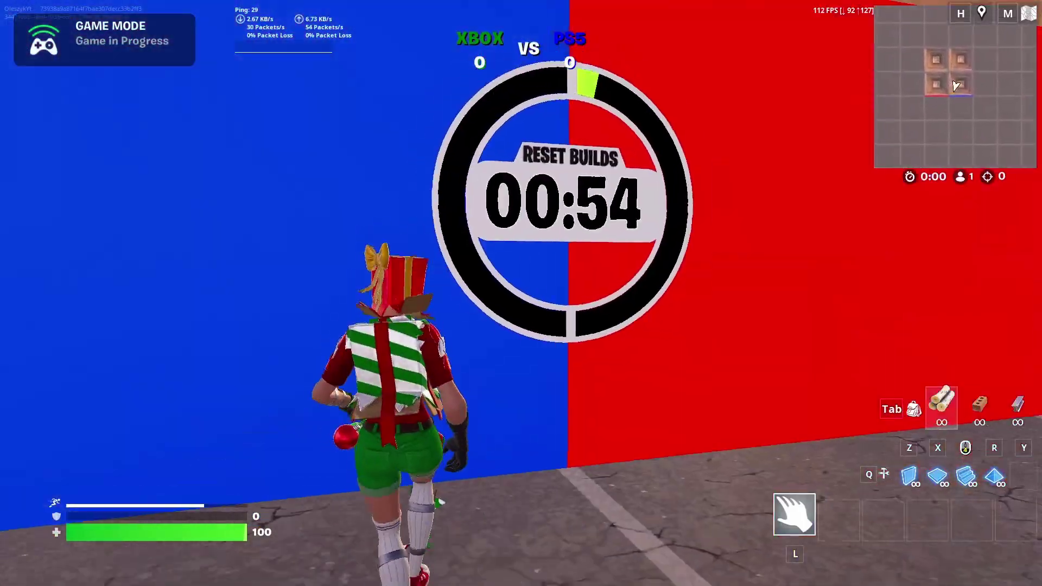
key(s)
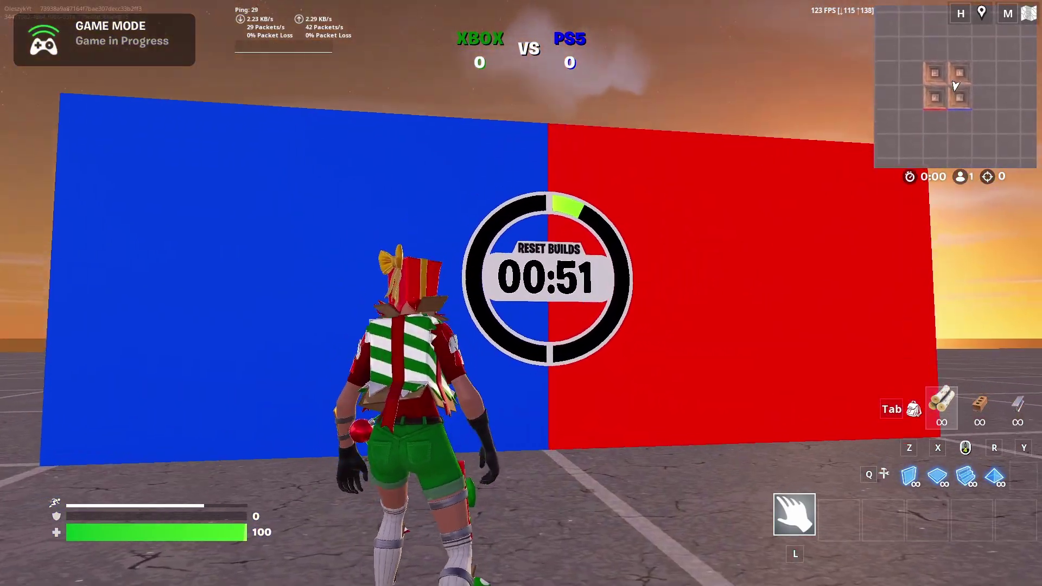
key(s)
key(space)
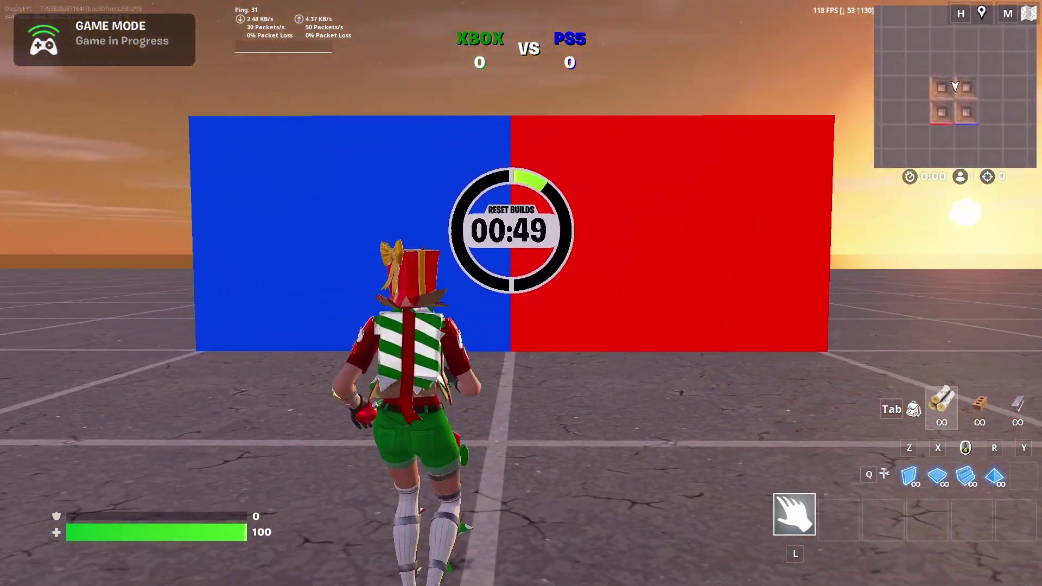
key(w)
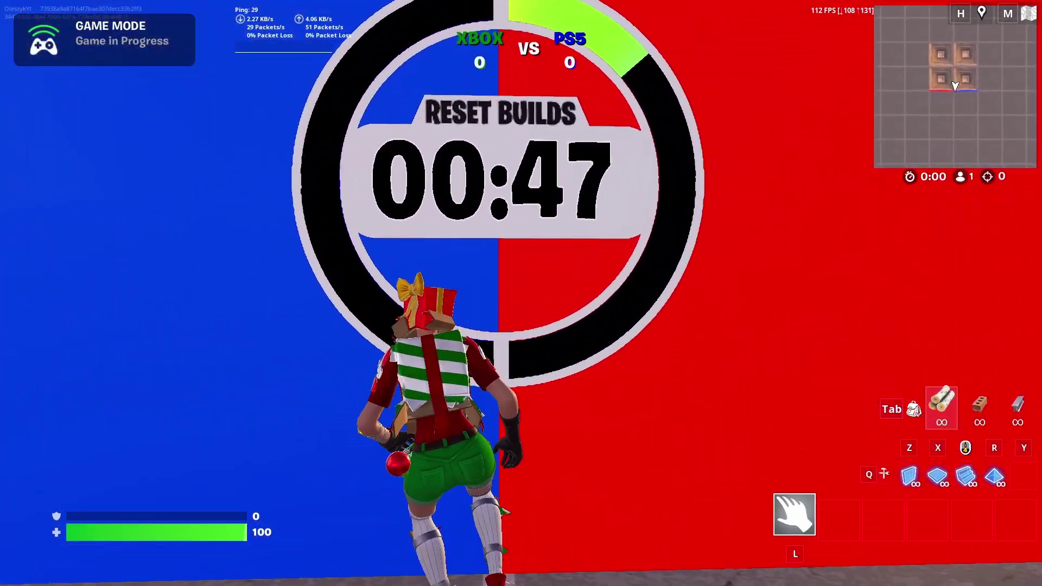
key(s)
key(space)
key(space)
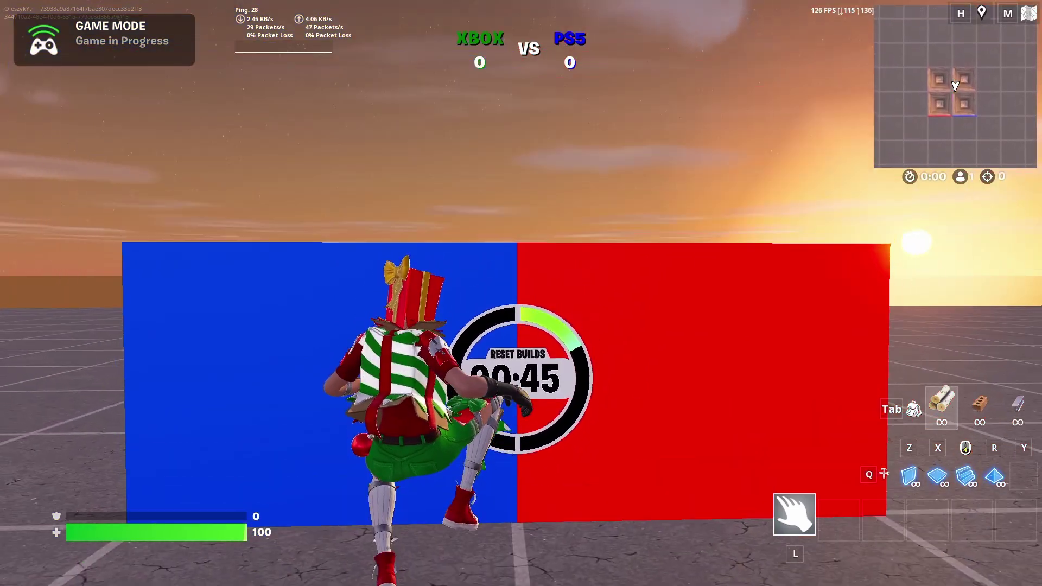
key(s)
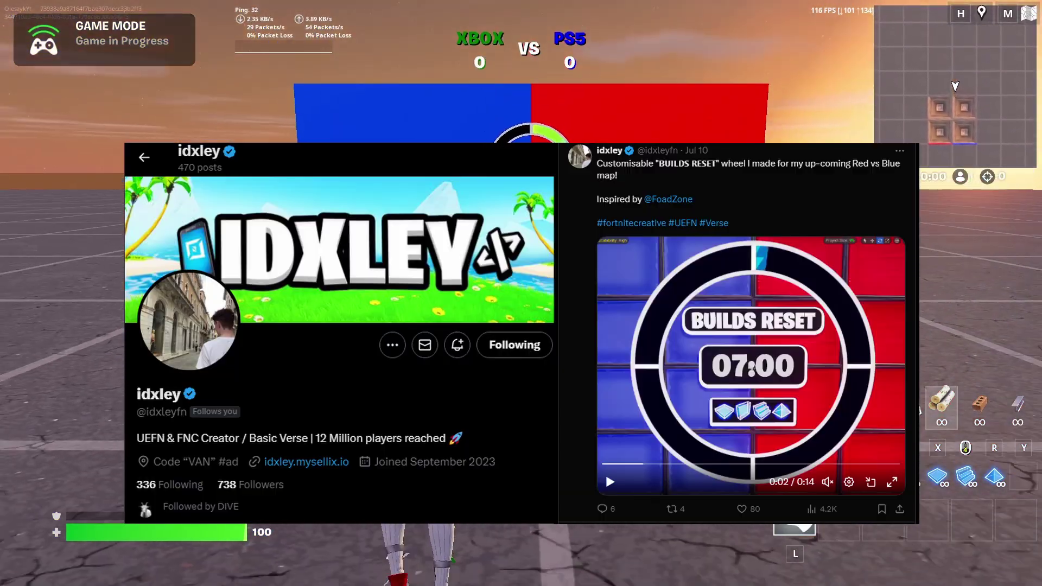
key(s)
key(shift+w)
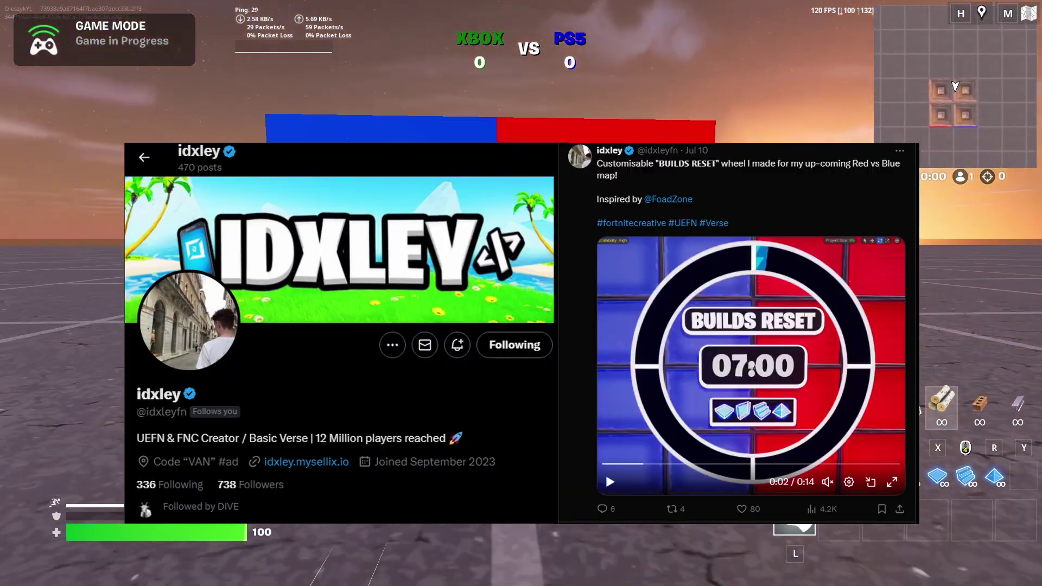
key(w)
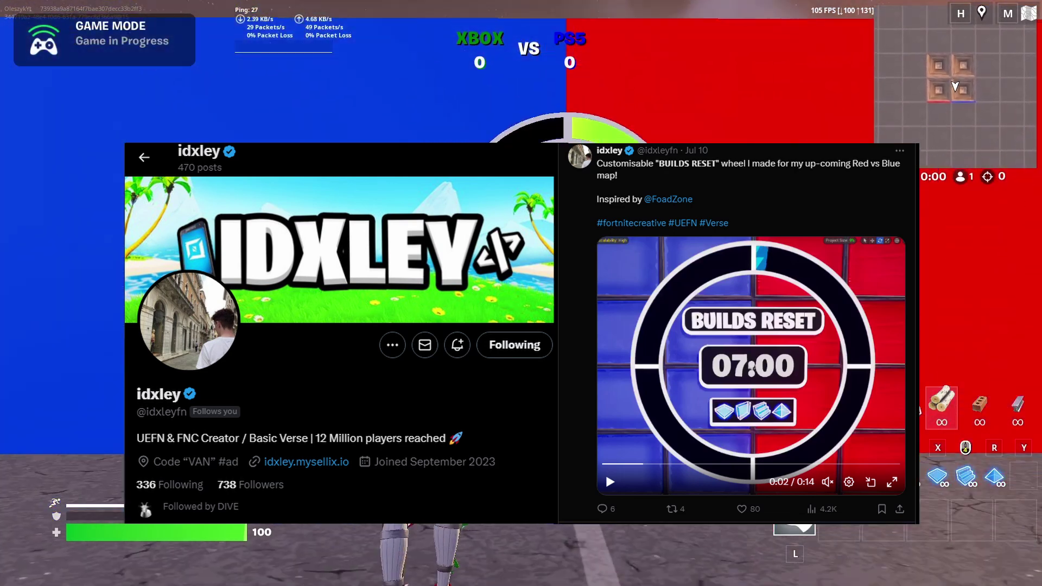
key(w)
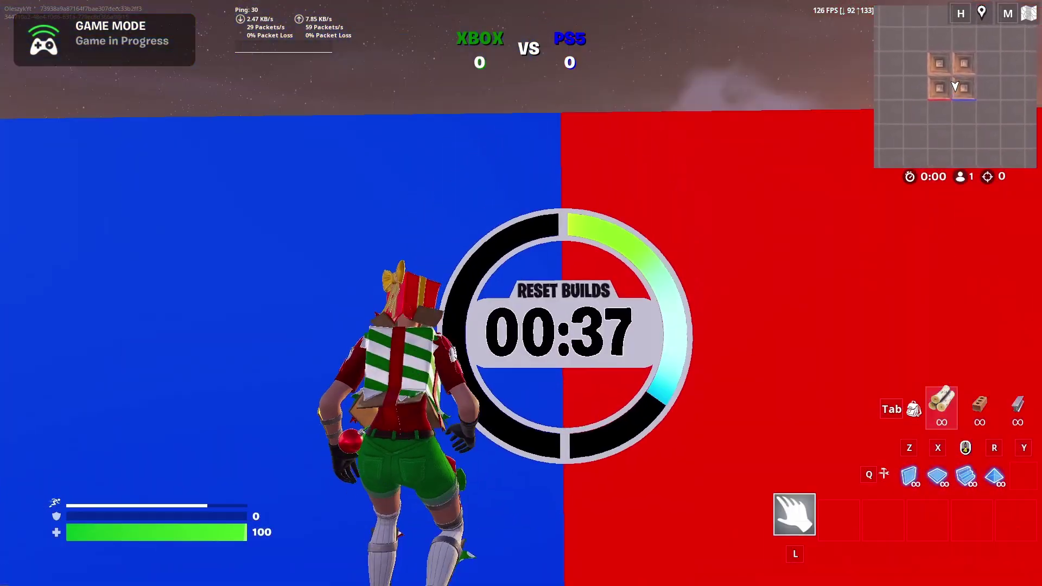
key(s)
key(space)
key(s)
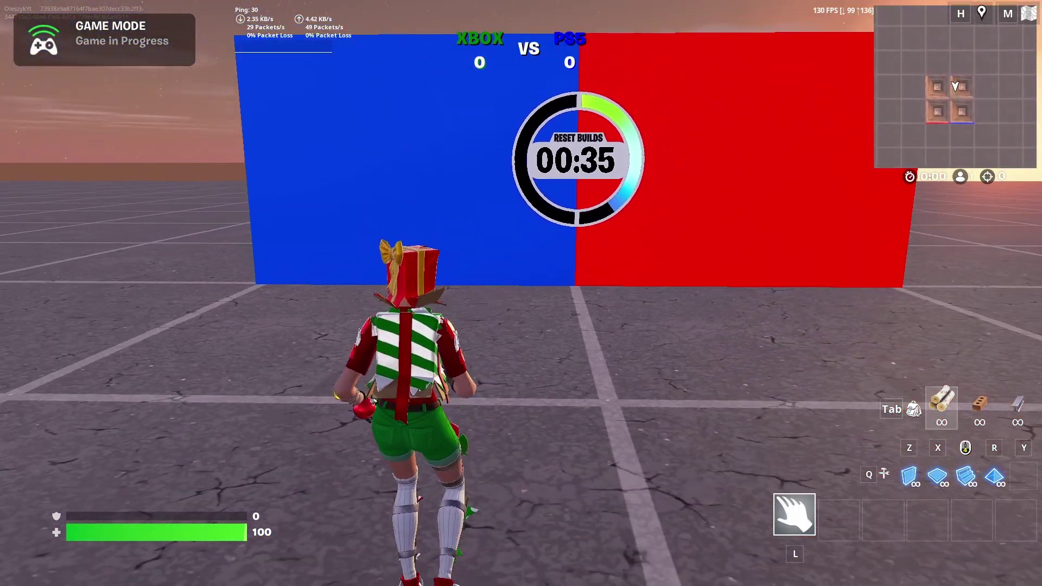
key(space)
key(w)
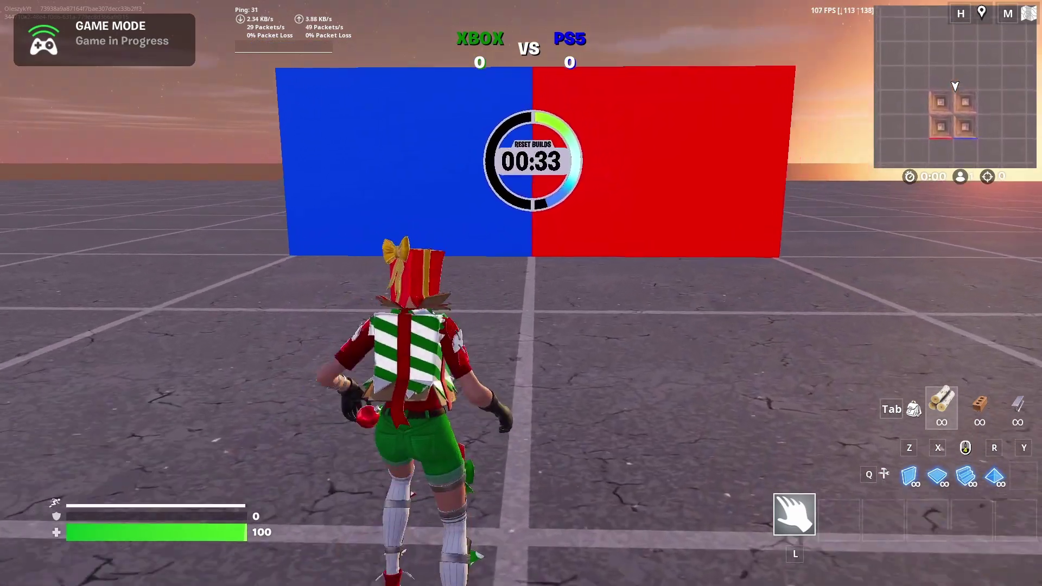
key(w)
key(a)
key(s)
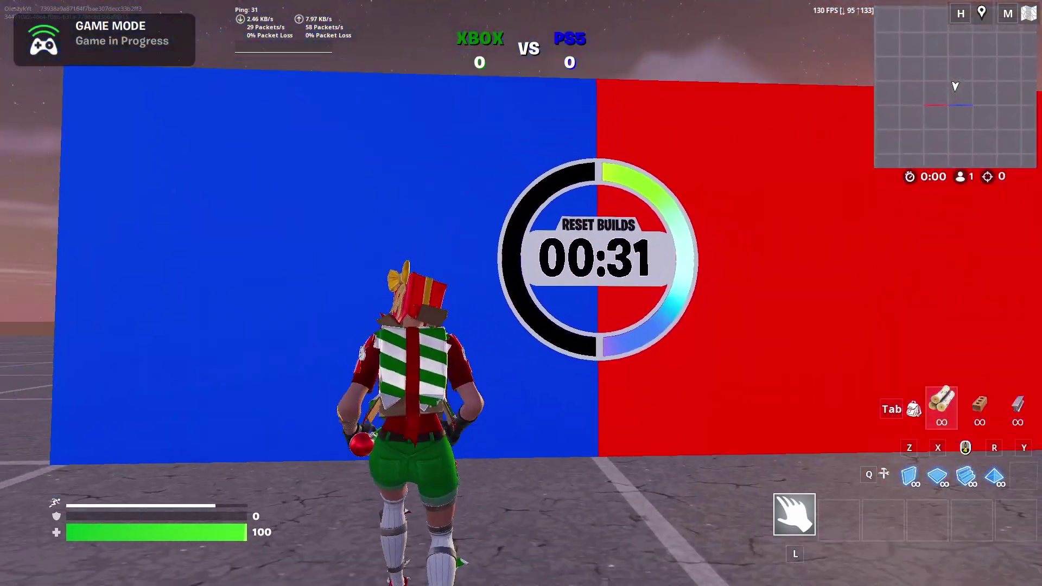
key(s)
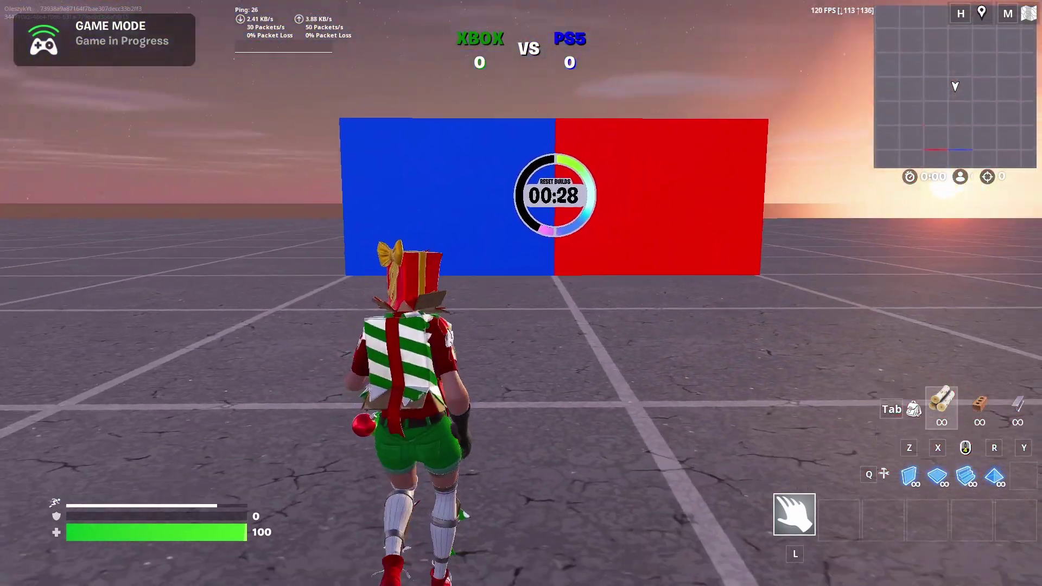
key(w)
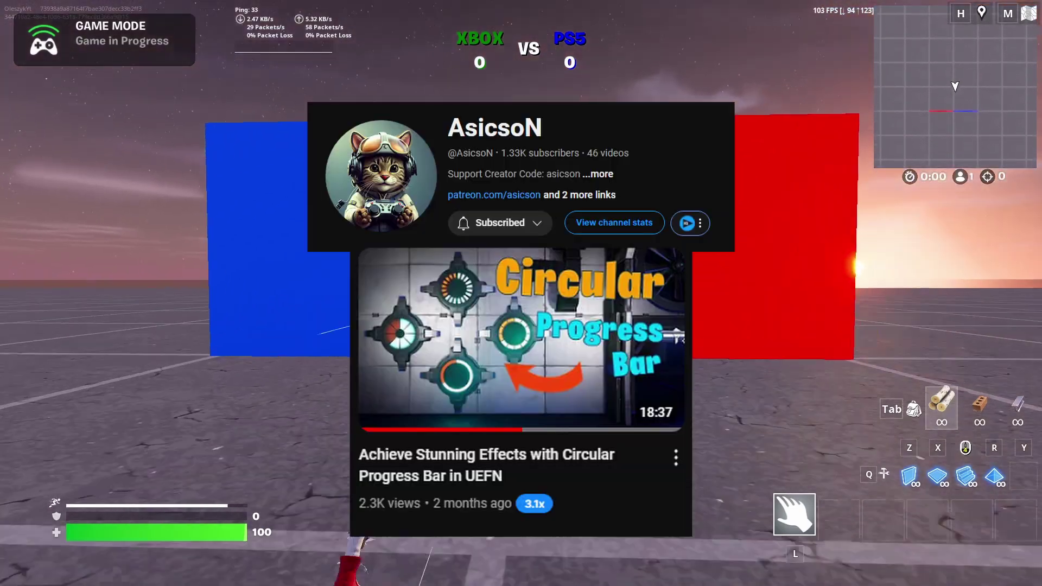
key(s)
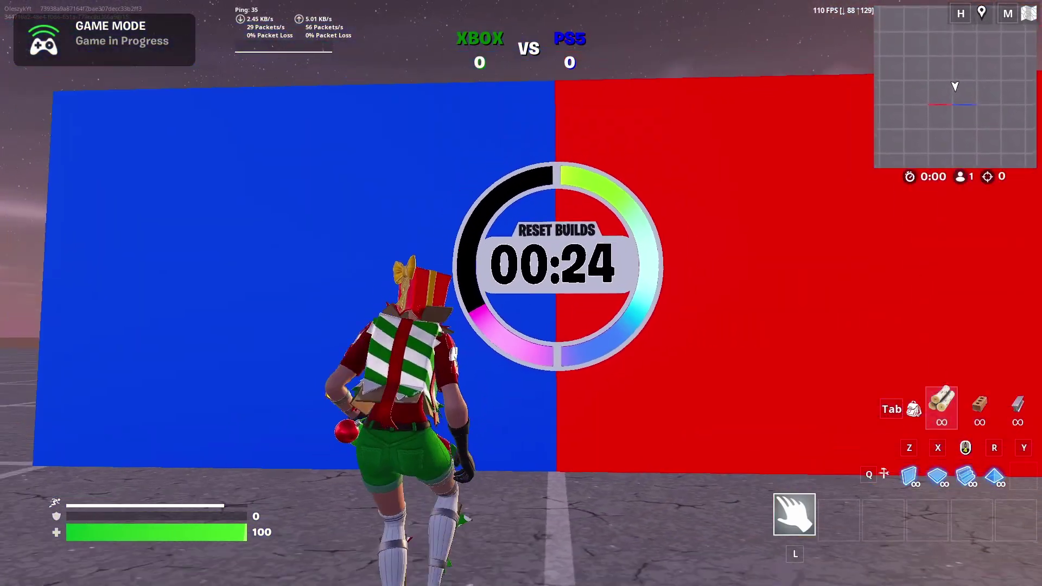
key(w)
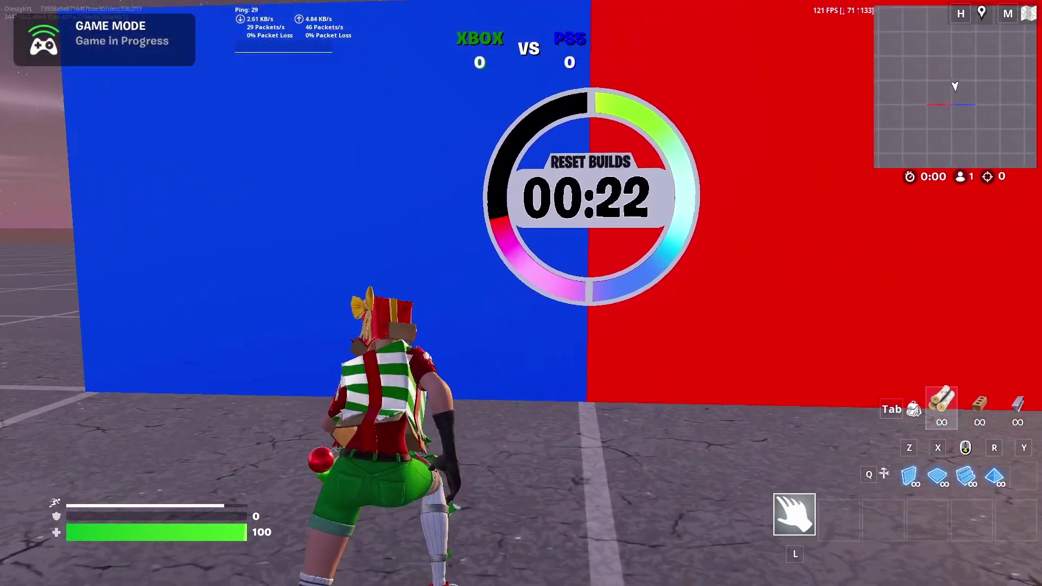
key(s)
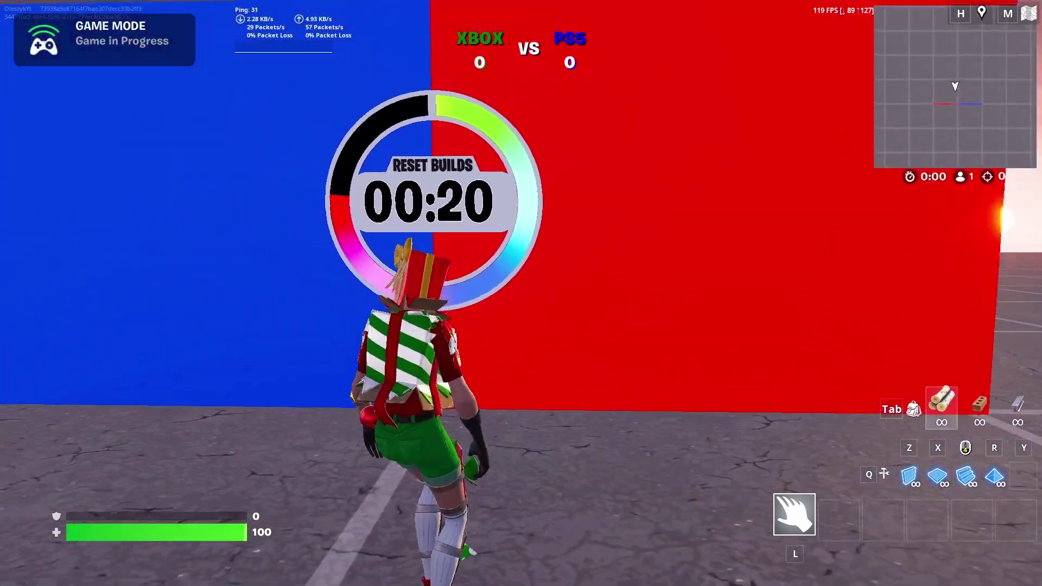
key(space)
key(w)
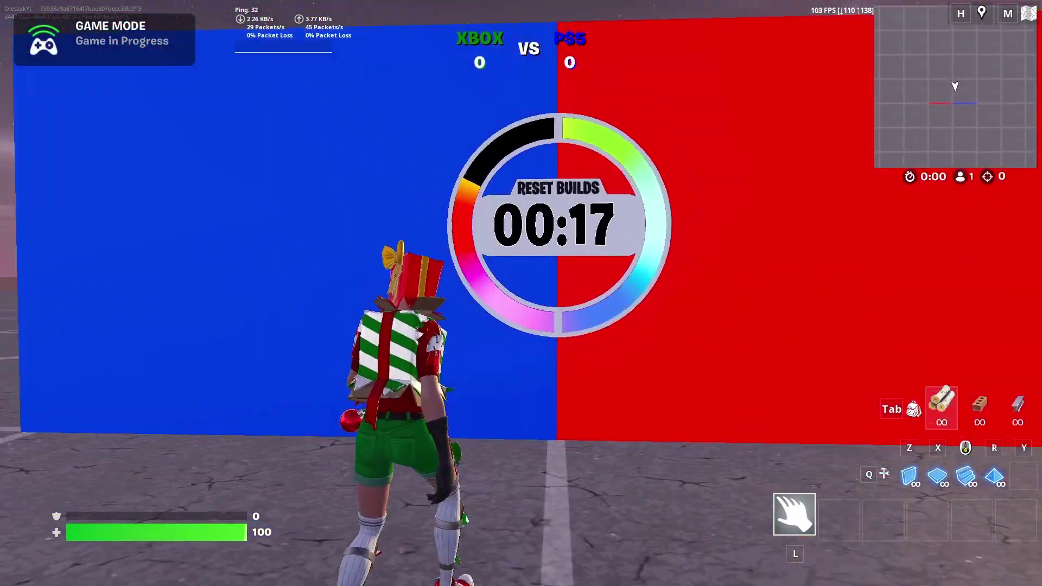
key(s)
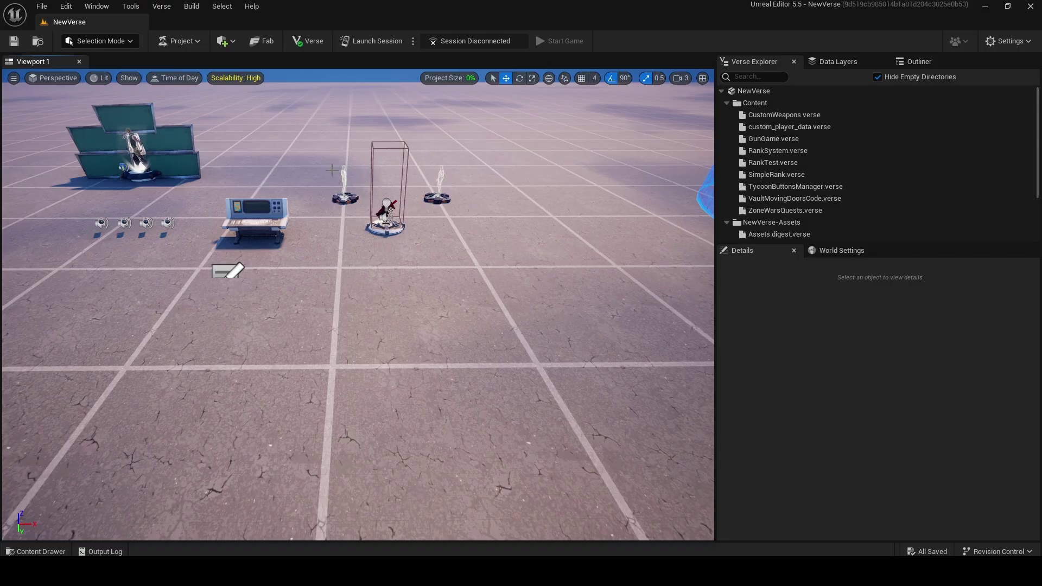
Create a folder named ResetProgressBar in the NewVerse Content directory.
key(w)
key(s)
key(w)
key(w)
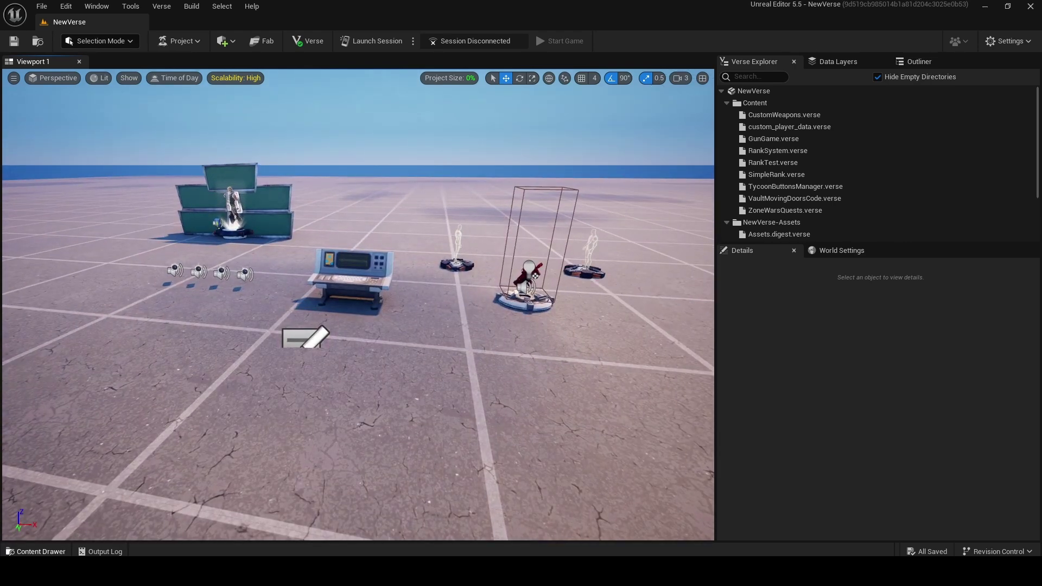
key(ctrl+space)
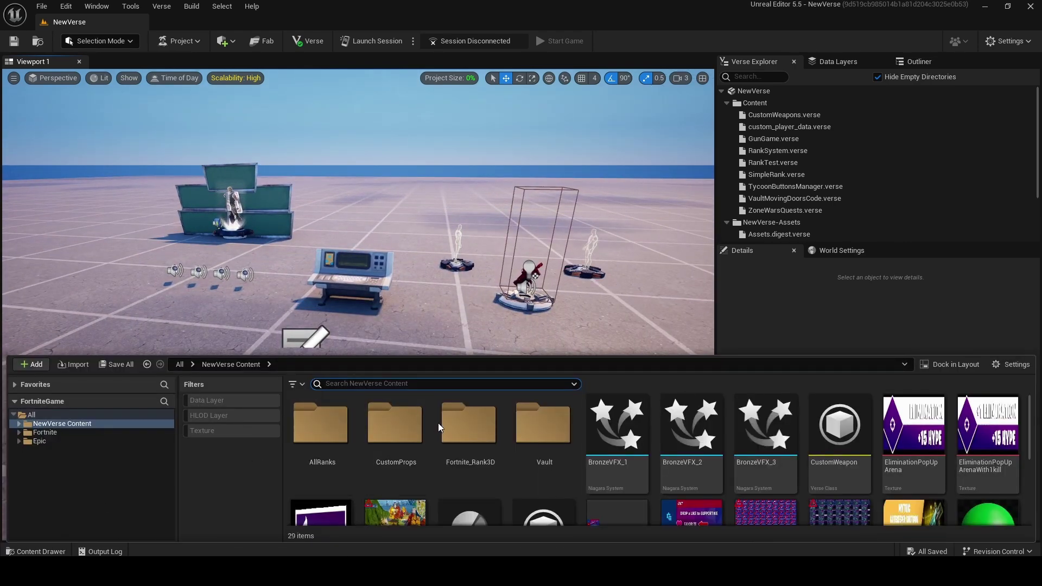
right_click(434, 422)
click(488, 103)
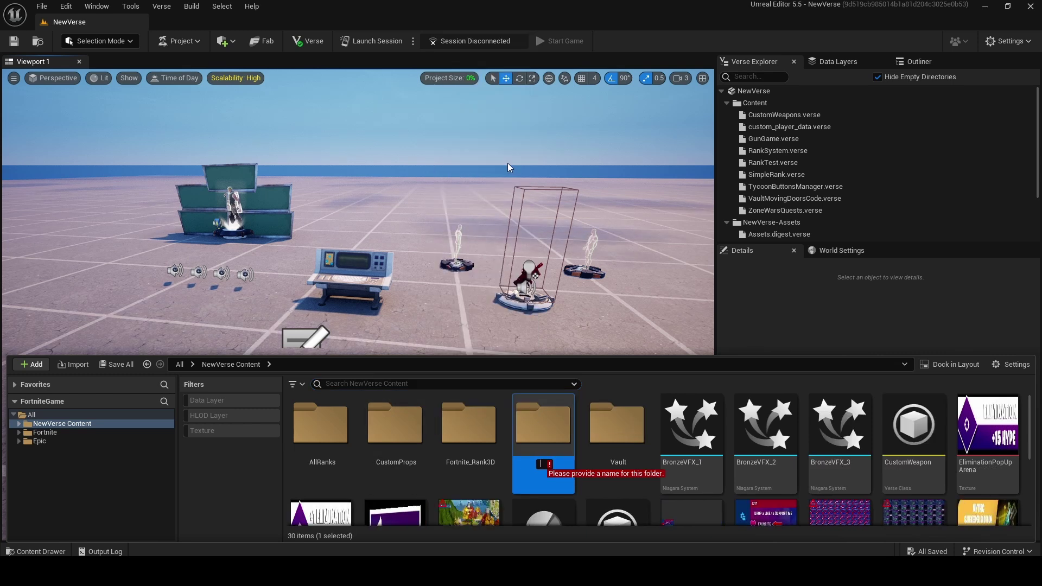
text(Re)
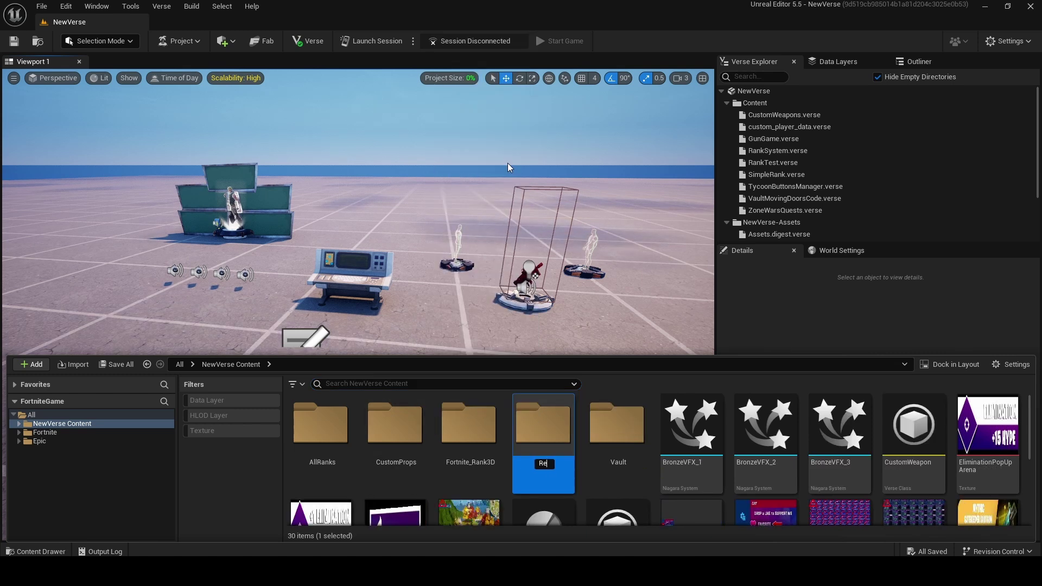
text(setProgressBar)
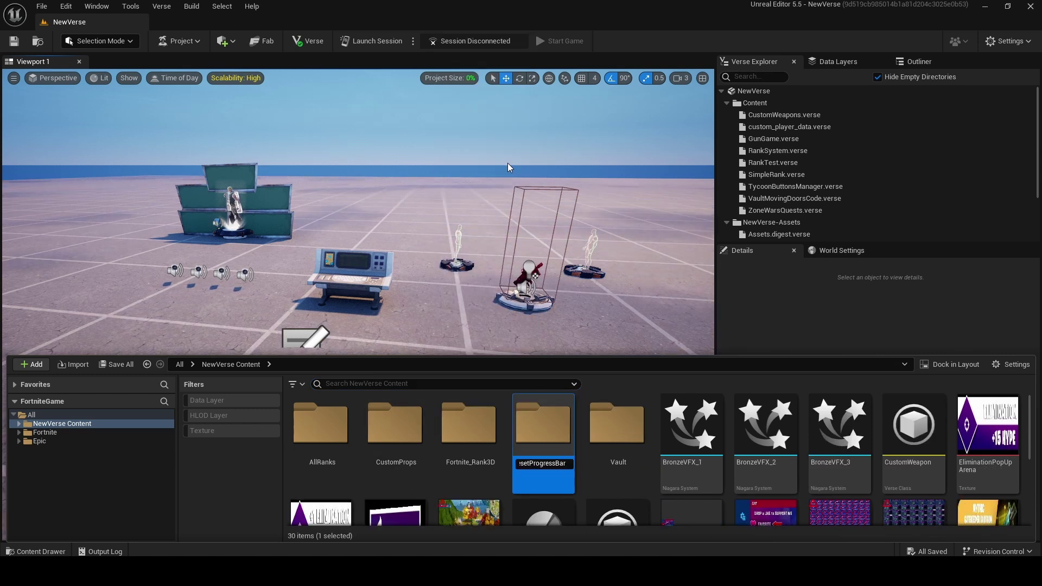
key(Return)
Import the four CirBar textures and WhiteOutlineForResetBuilds from the desktop's CircleProgressBar folder into the ResetProgressBar folder.
double_click(542, 427)
click(73, 364)
click(38, 108)
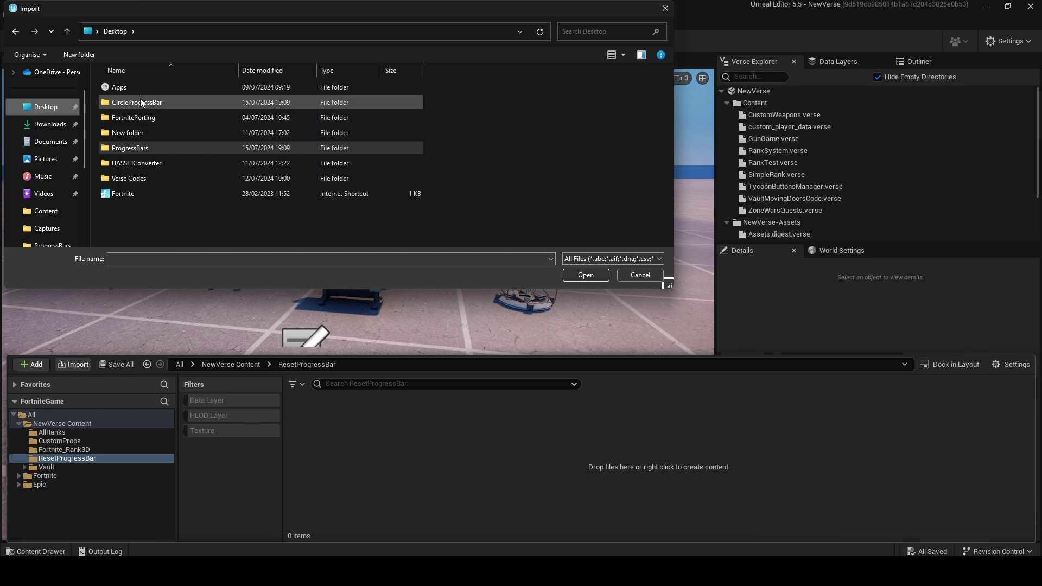
double_click(161, 102)
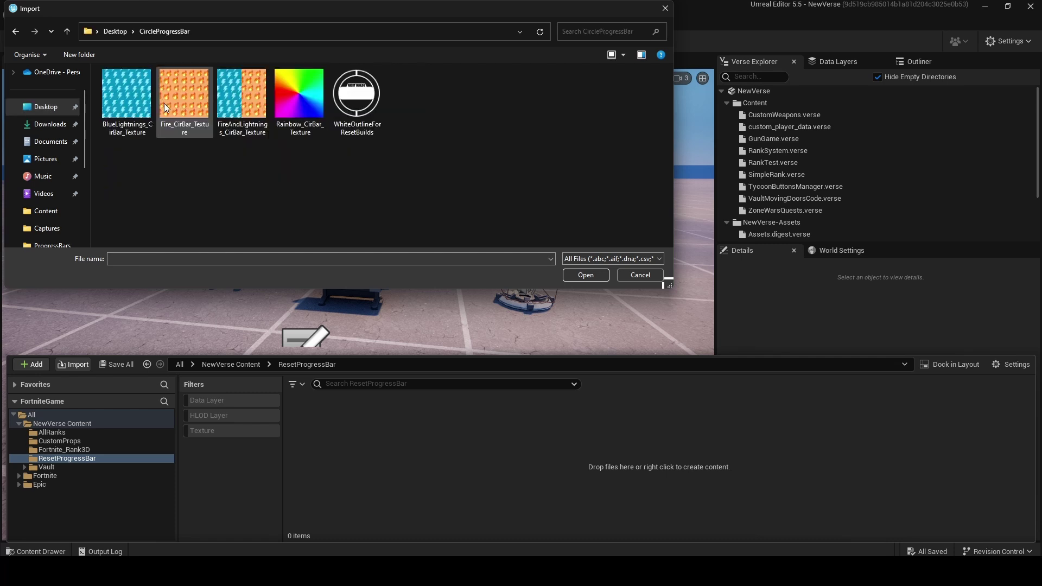
drag(468, 179, 99, 69)
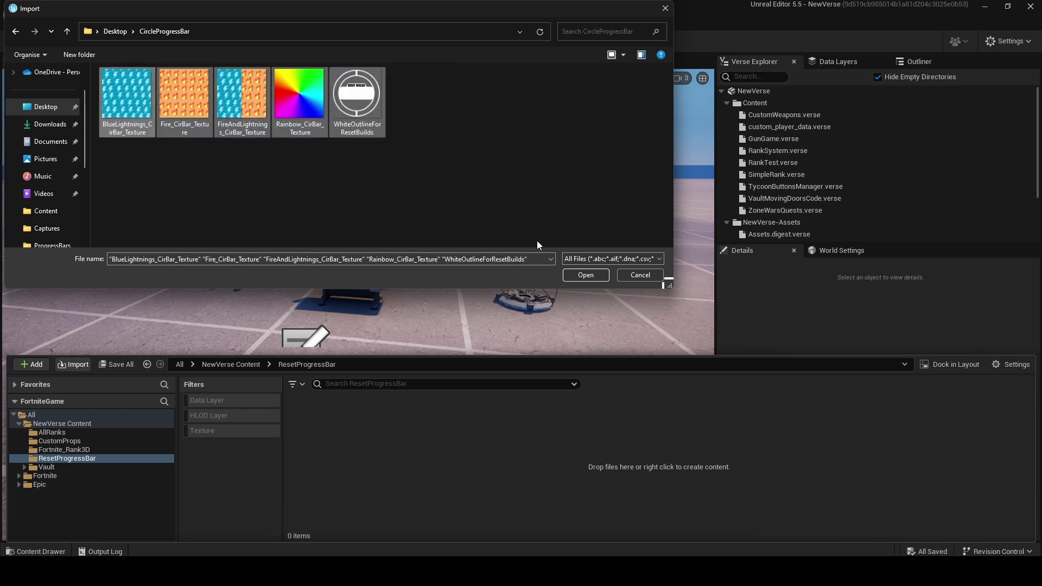
click(581, 279)
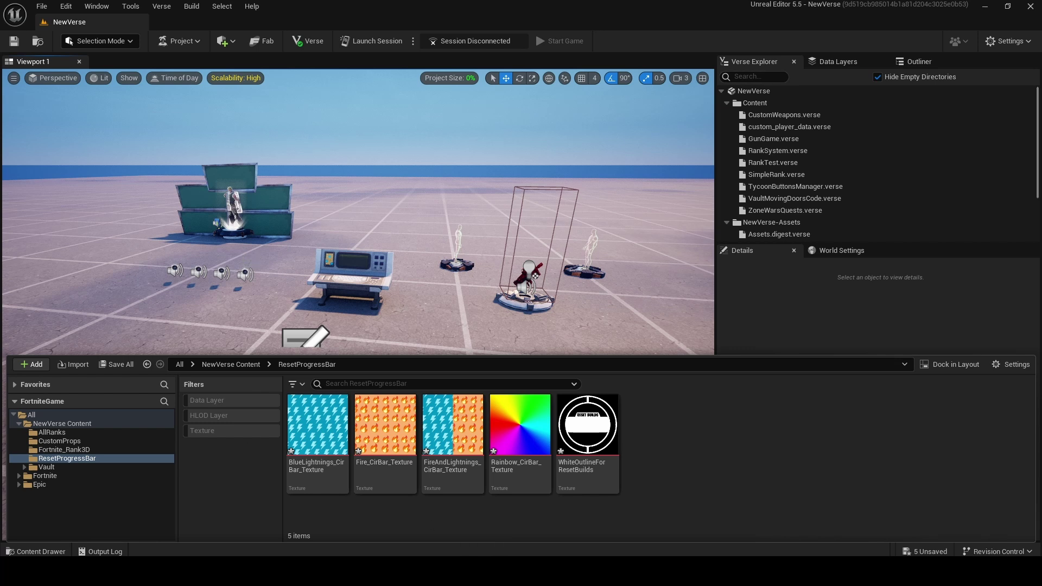
Open the BuildsResetVerse text file from the desktop's CircleProgressBar folder and select all of its code for copying.
drag(1041, 104, 276, 95)
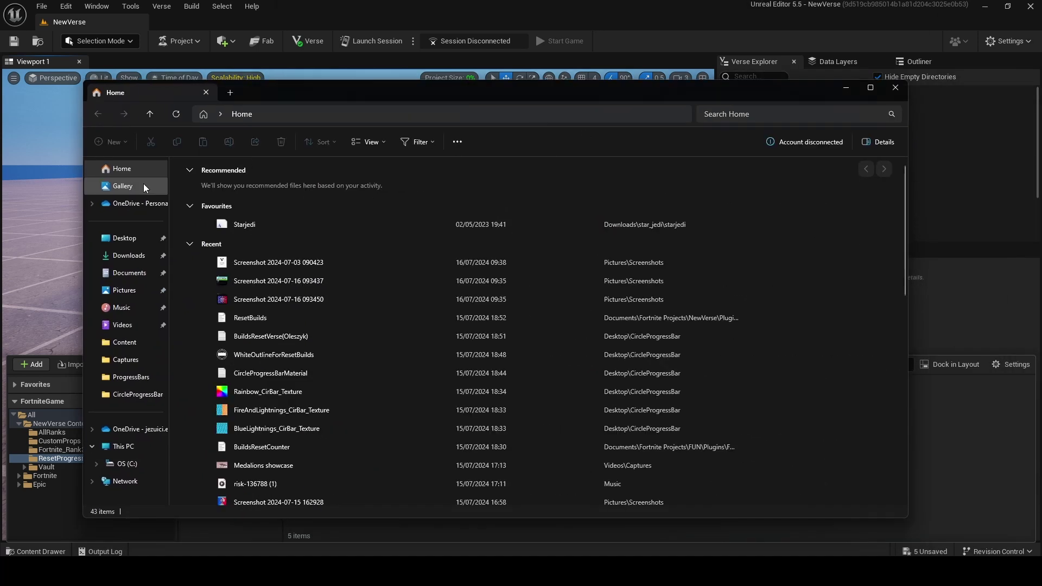
click(128, 238)
click(216, 199)
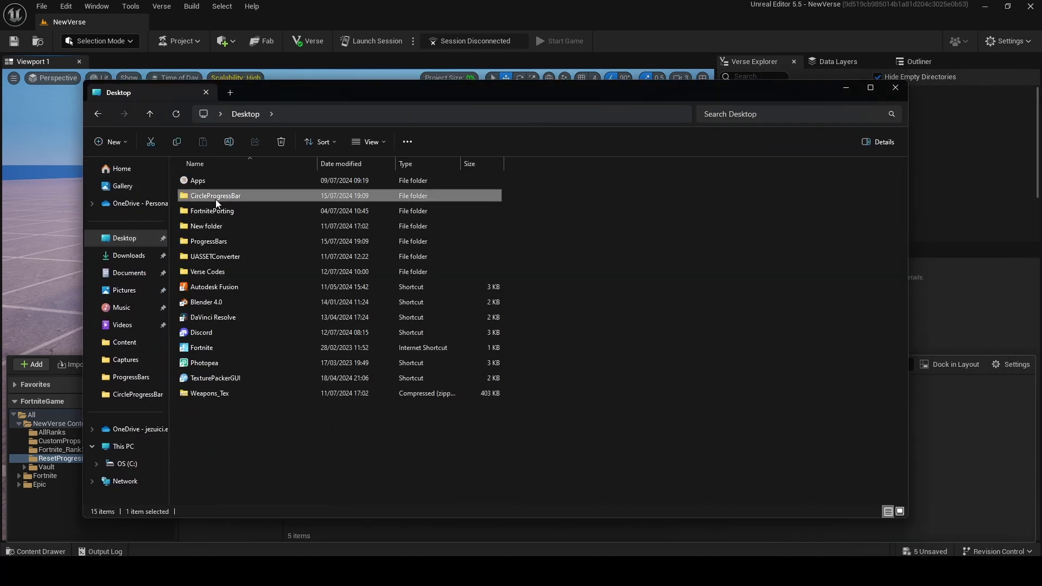
double_click(216, 199)
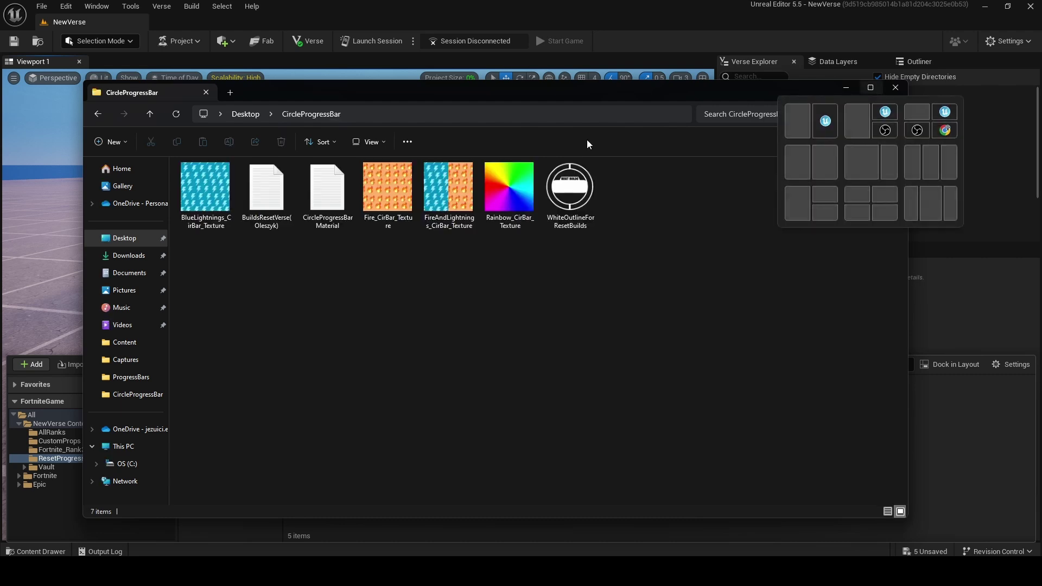
double_click(270, 198)
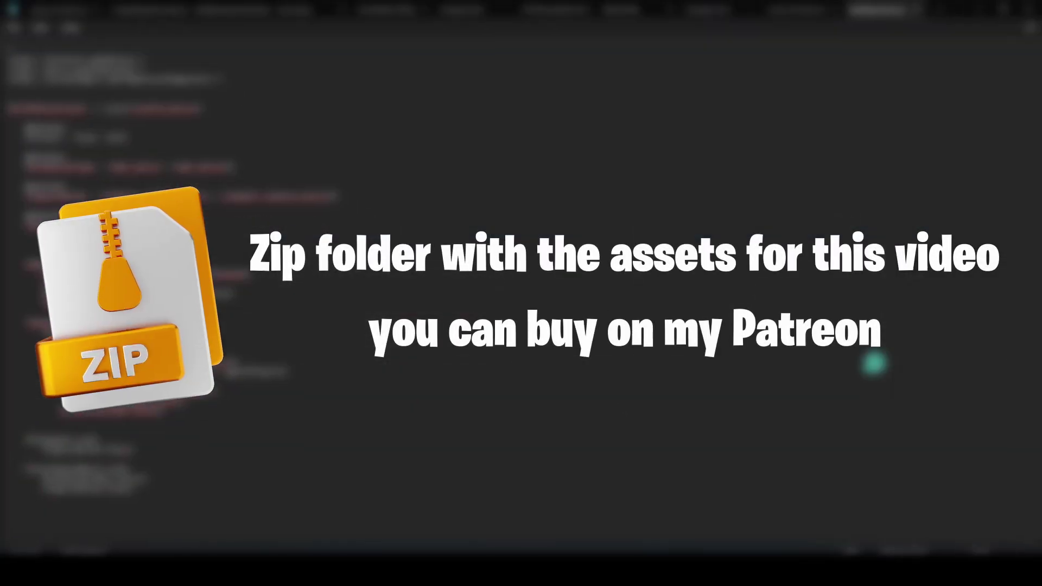
key(ctrl+a)
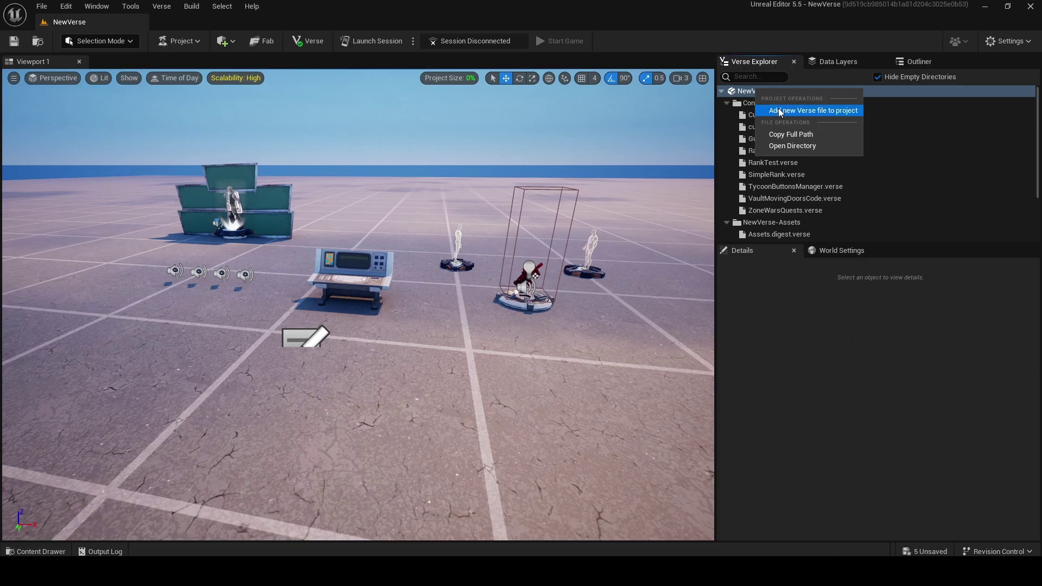
Add an empty Verse file named ResetBuilds to the NewVerse project.
click(778, 109)
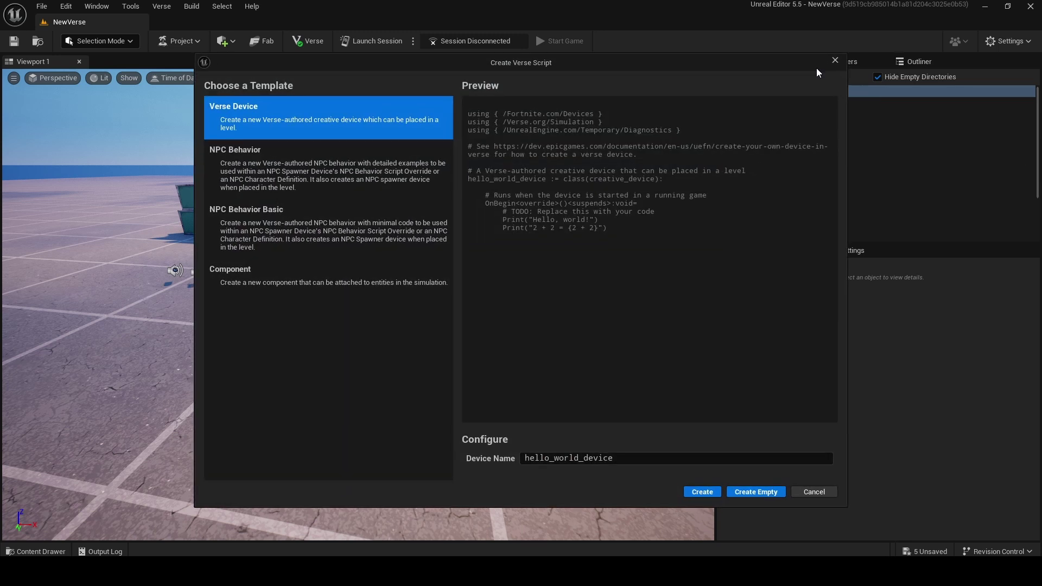
double_click(628, 458)
key(BackSpace)
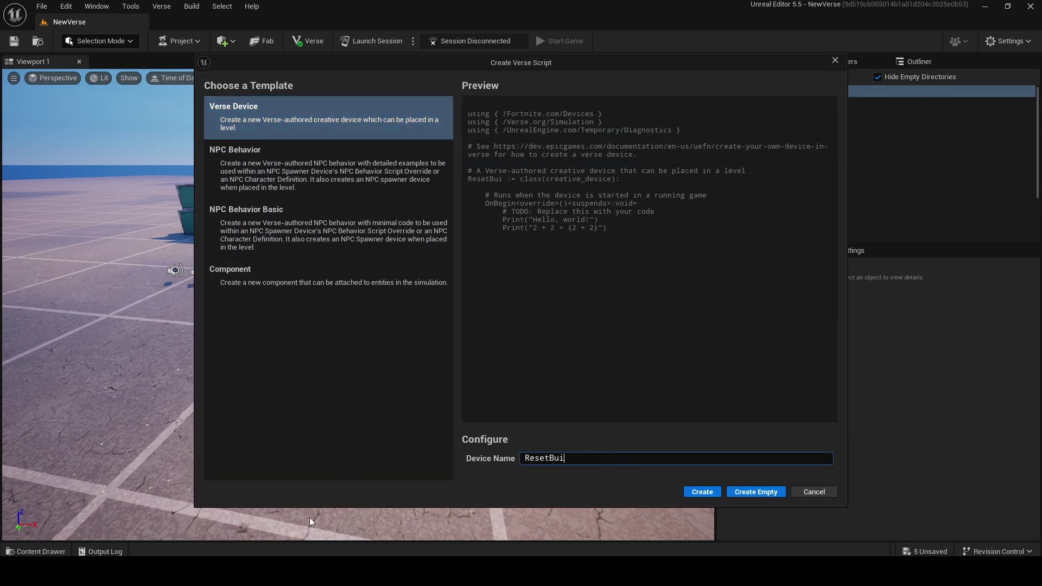
click(745, 493)
click(608, 411)
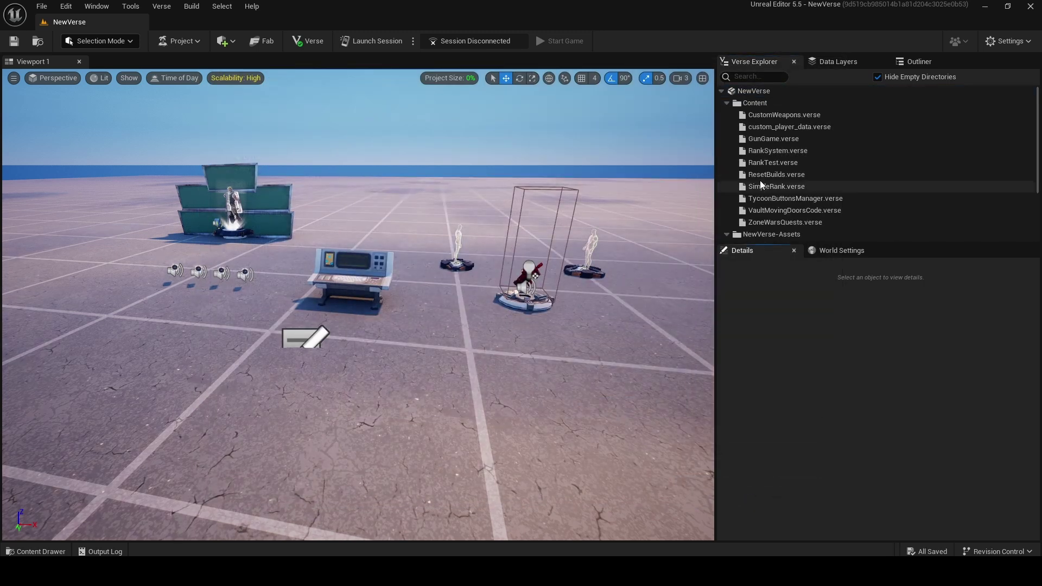
Open ResetBuilds.verse and build the project's Verse code.
click(763, 177)
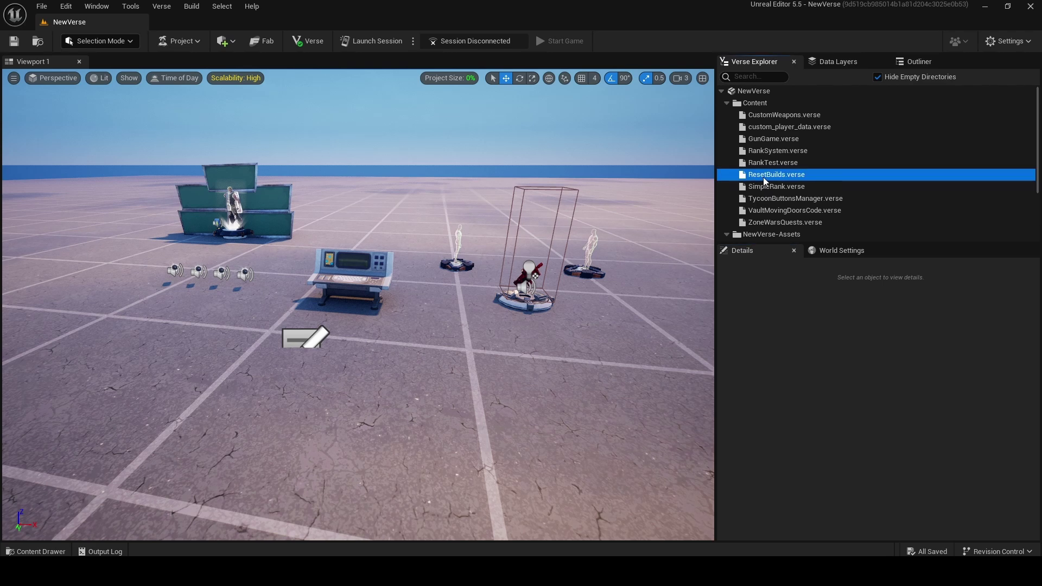
double_click(764, 177)
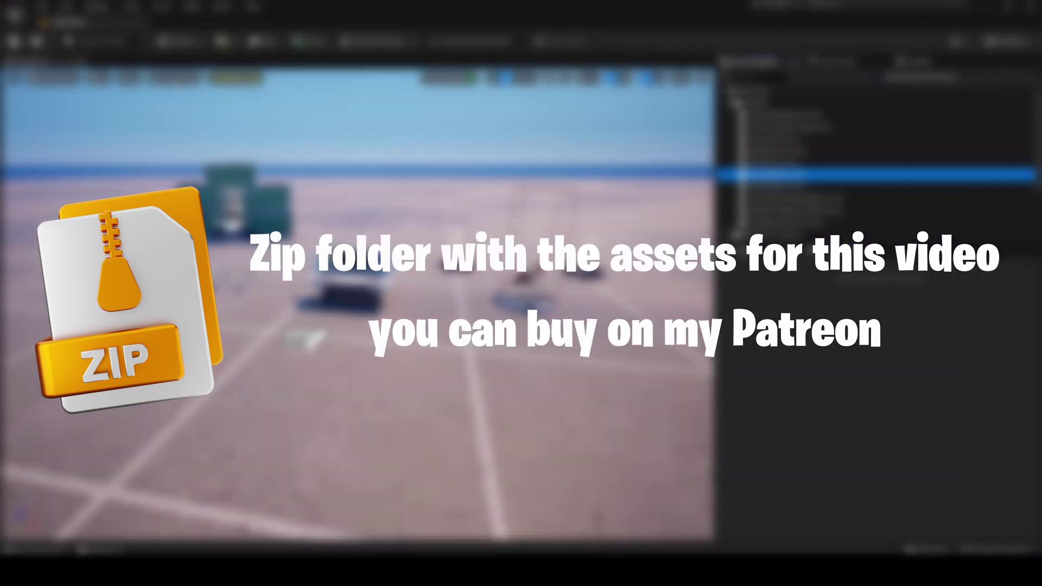
click(161, 7)
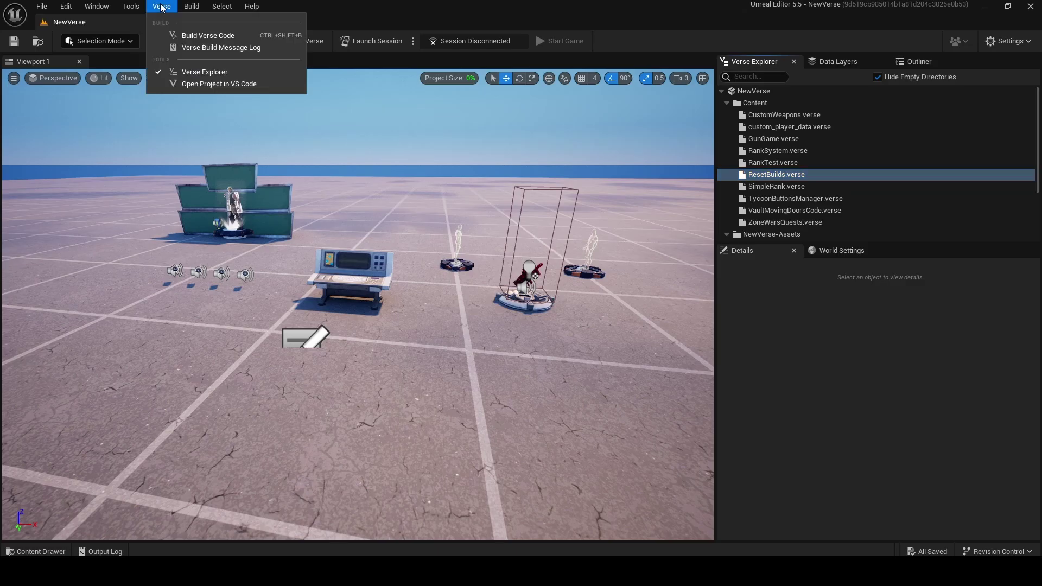
click(190, 36)
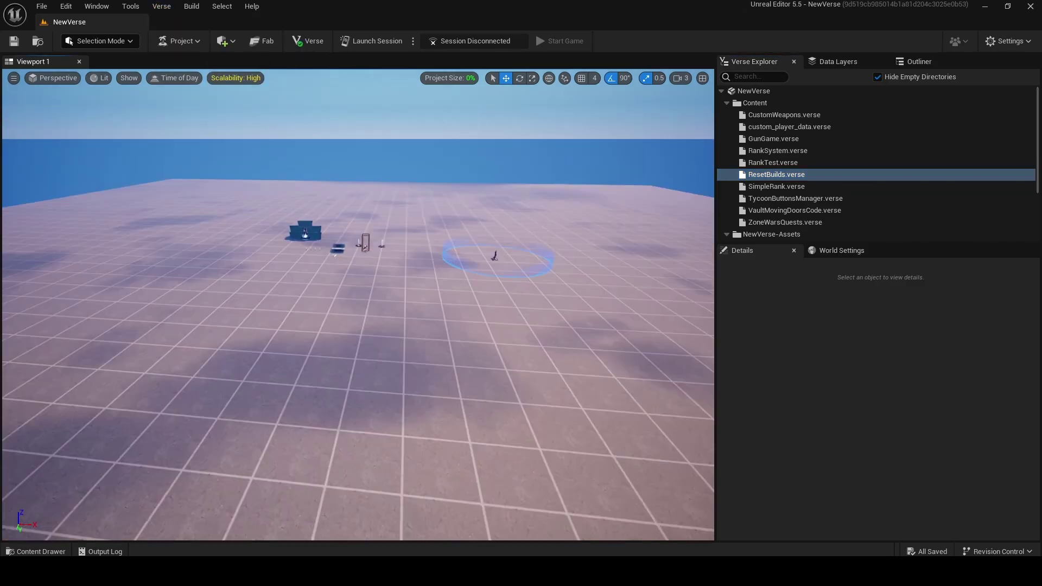
Look through the material node text in the CircleProgressBarMaterial file.
mouse_move(359, 304)
right_down()
mouse_move(472, 298)
mouse_move(358, 306)
right_up()
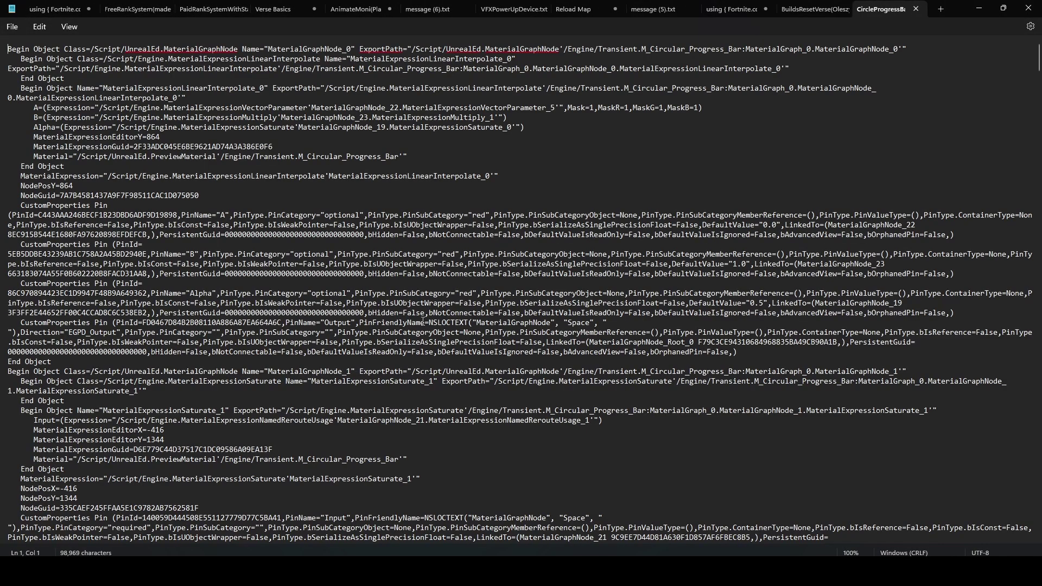
scroll(616, 246, down, 3)
scroll(617, 246, down, 3)
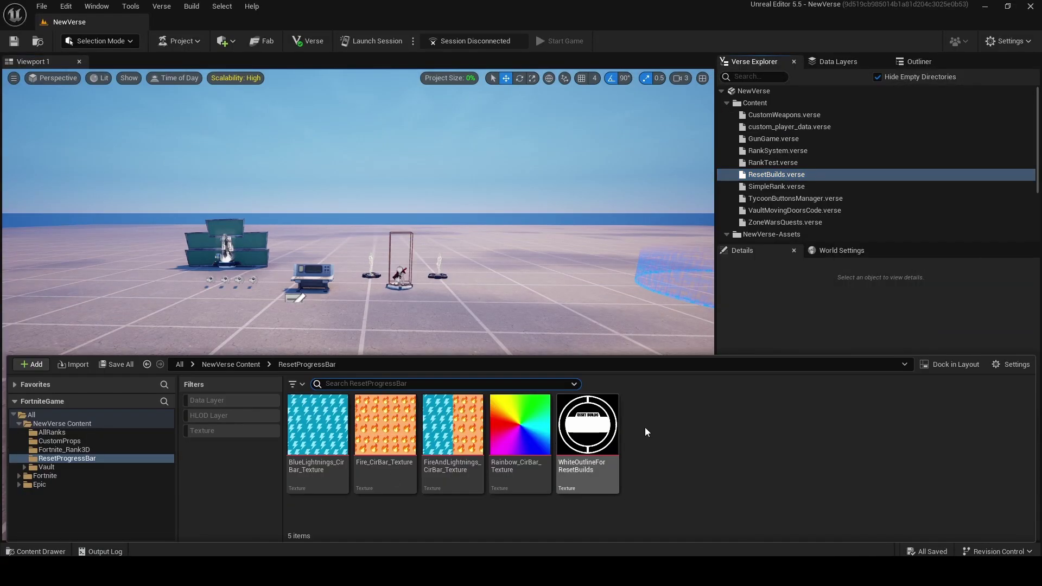
Create a material named ProgressBar_Mat in the ResetProgressBar folder.
right_click(665, 435)
click(738, 197)
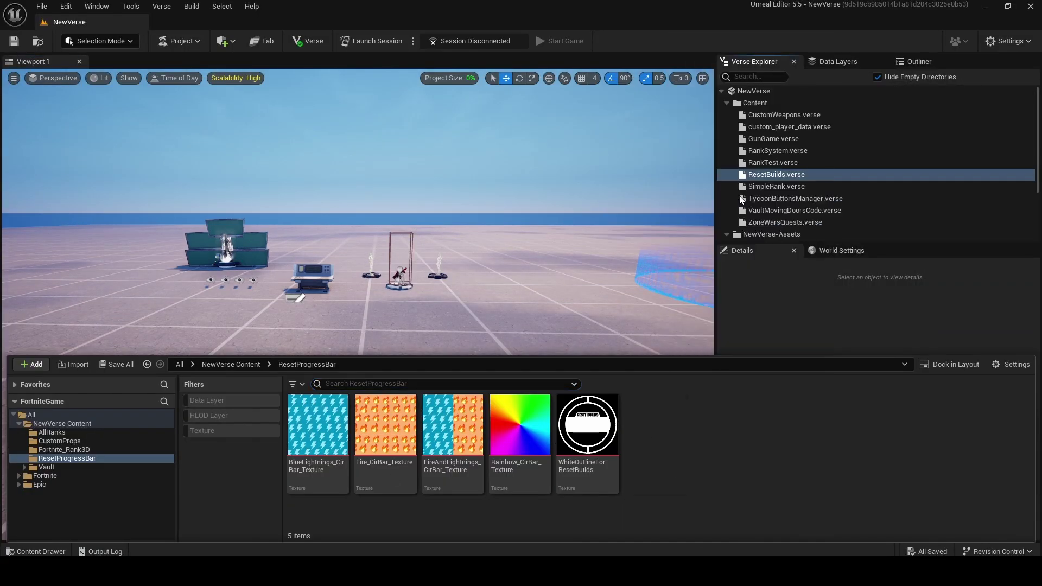
text(Progress)
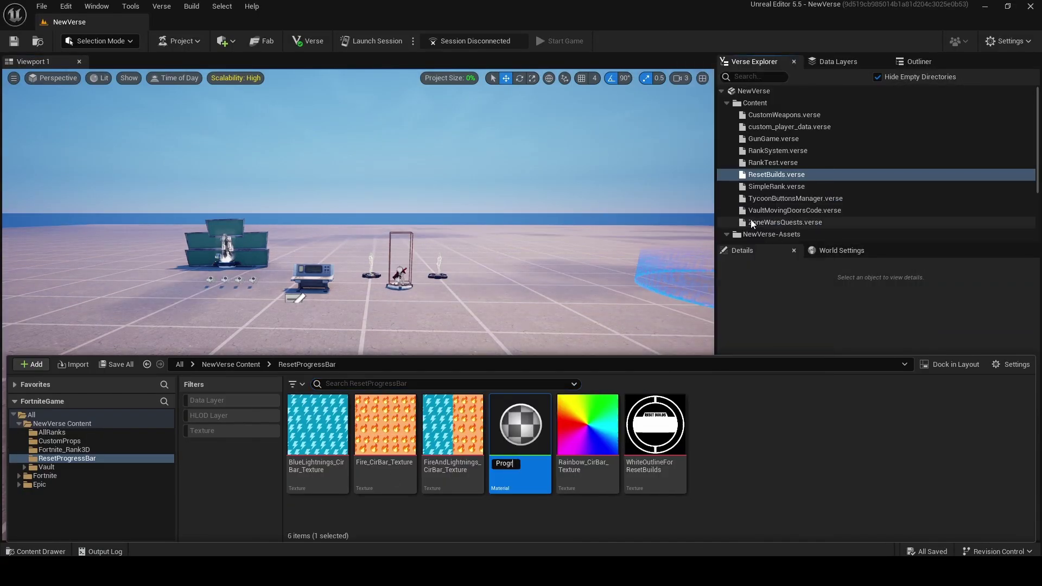
text(Bar_Mat)
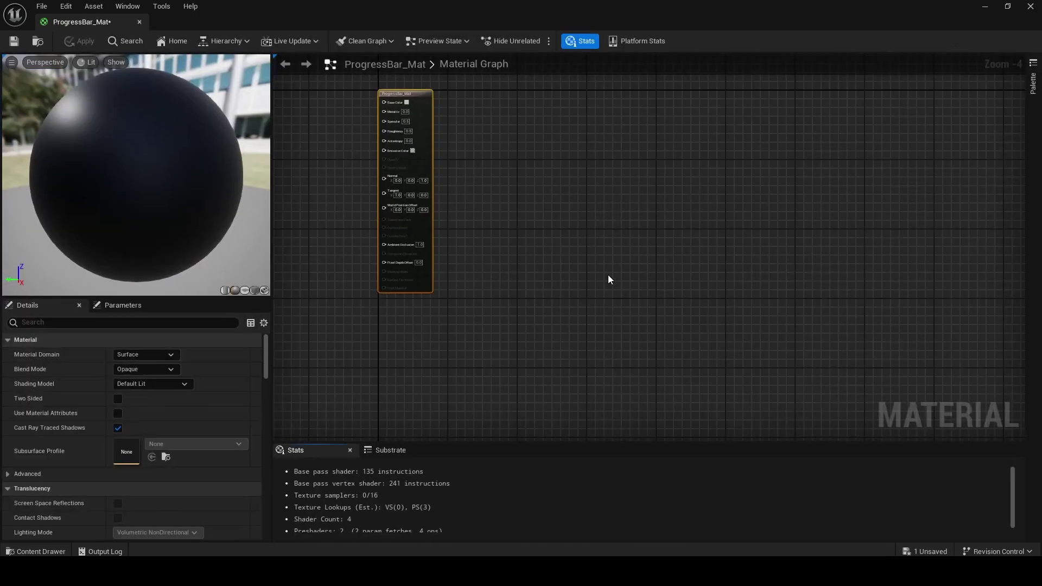
Set ProgressBar_Mat's Blend Mode to Translucent and Shading Model to Unlit, and apply the material.
right_drag(608, 274, 954, 336)
scroll(790, 181, up, 3)
right_drag(525, 297, 595, 180)
scroll(575, 233, down, 1)
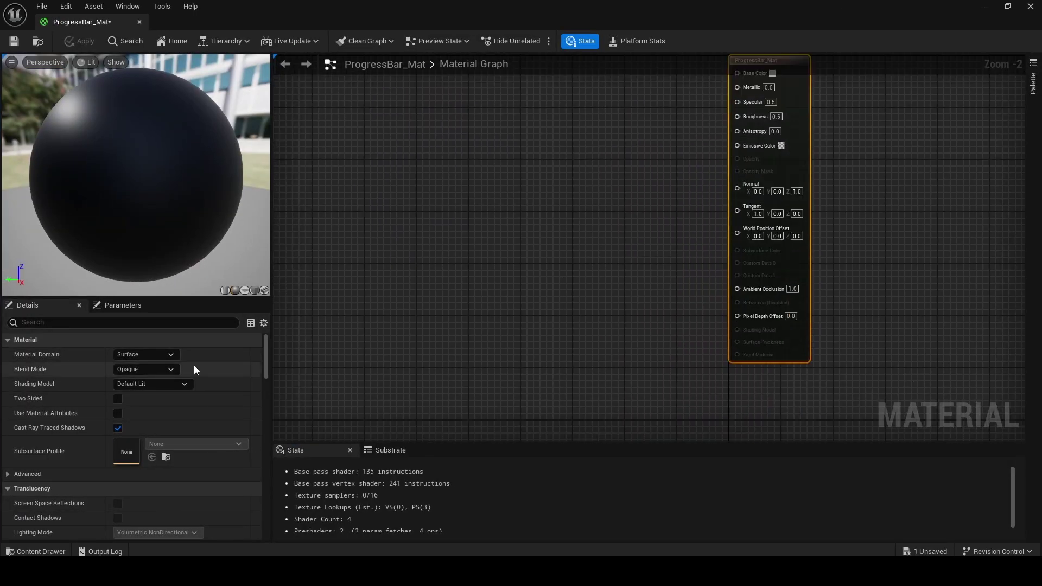
click(127, 369)
click(147, 403)
click(138, 386)
click(142, 395)
click(81, 43)
Paste the copied circular progress bar nodes into ProgressBar_Mat's material graph, beside the main material node.
right_drag(396, 179, 544, 228)
right_click(516, 201)
key(ctrl+v)
click(441, 195)
key(ctrl+v)
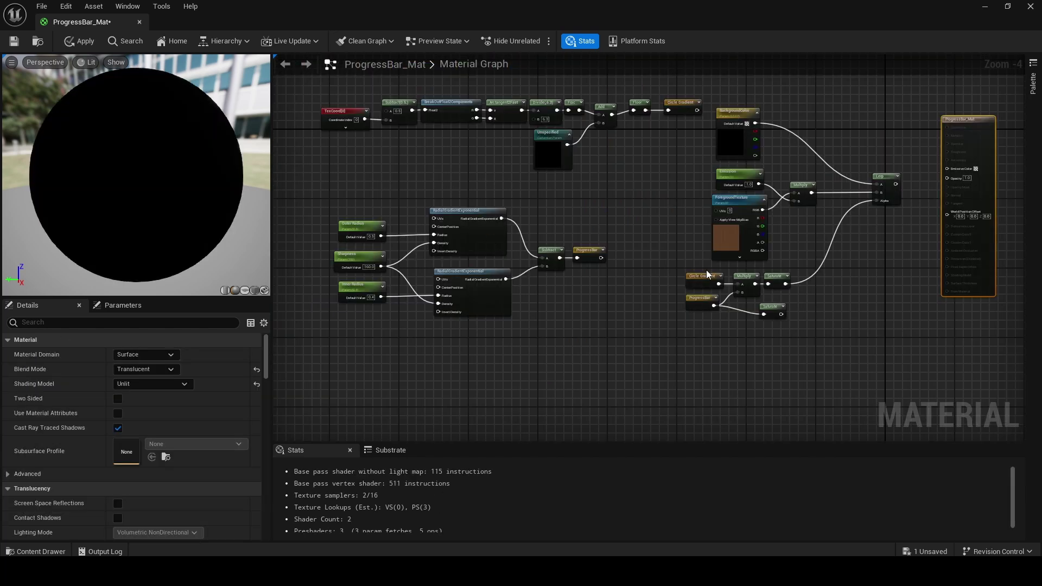
Connect the Lerp output to Emissive Color and the lower Saturate output to Opacity, and apply the material.
right_drag(844, 291, 627, 341)
scroll(673, 277, up, 2)
scroll(673, 282, up, 1)
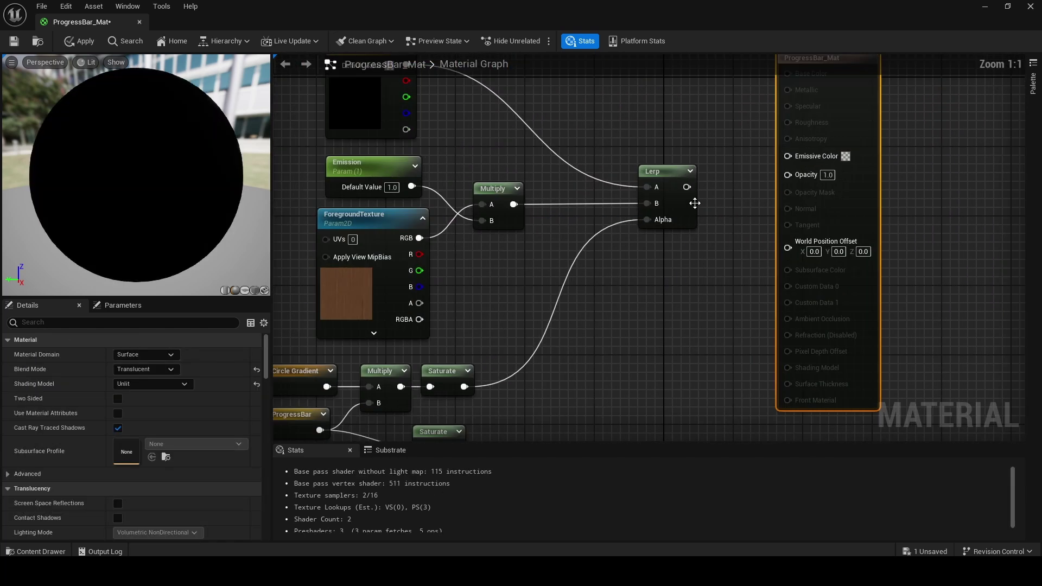
drag(687, 187, 789, 163)
drag(484, 415, 777, 176)
click(81, 41)
click(568, 321)
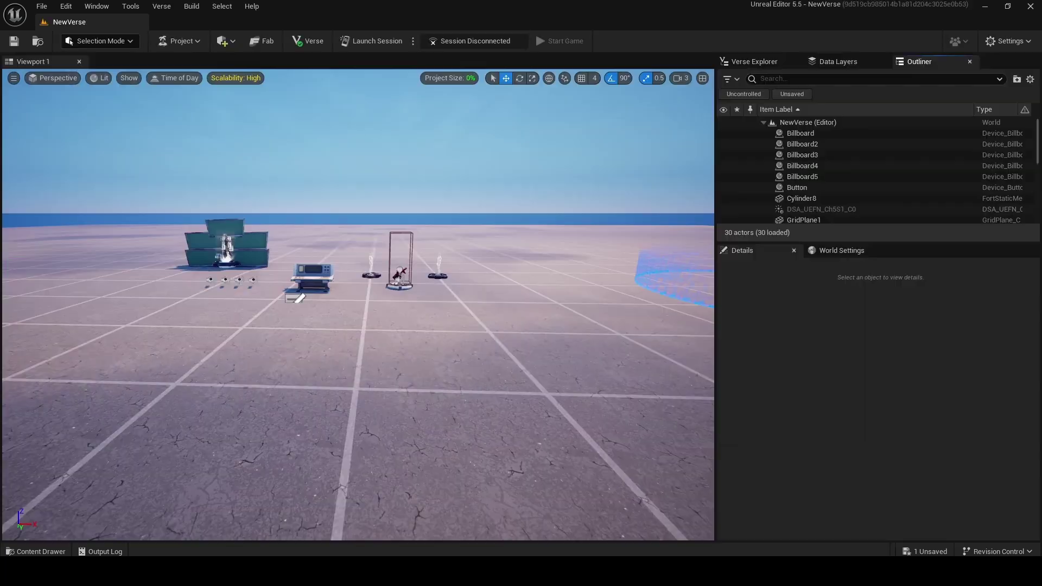
Create a Material Parameter Collection named ProgressCount in the ResetProgressBar folder and add a scalar parameter named Progress to it.
key(ctrl+space)
right_click(745, 467)
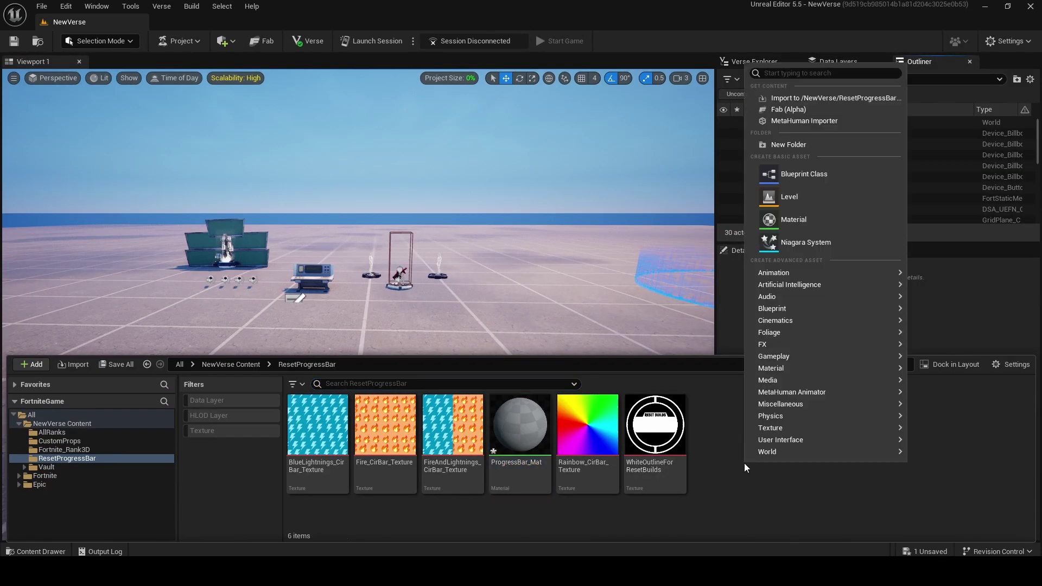
mouse_move(756, 456)
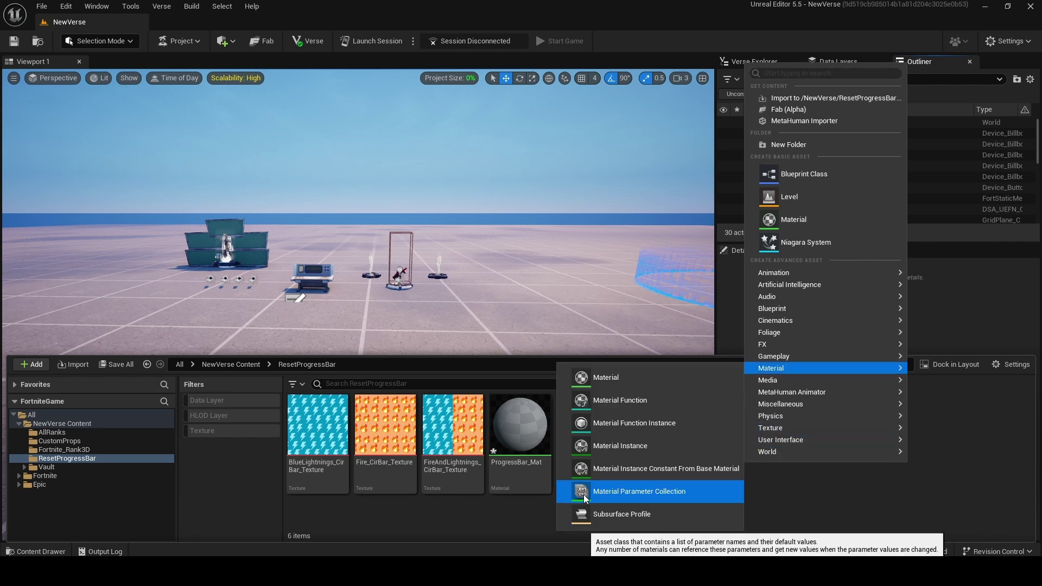
click(584, 494)
text(Progre)
text(ssCount)
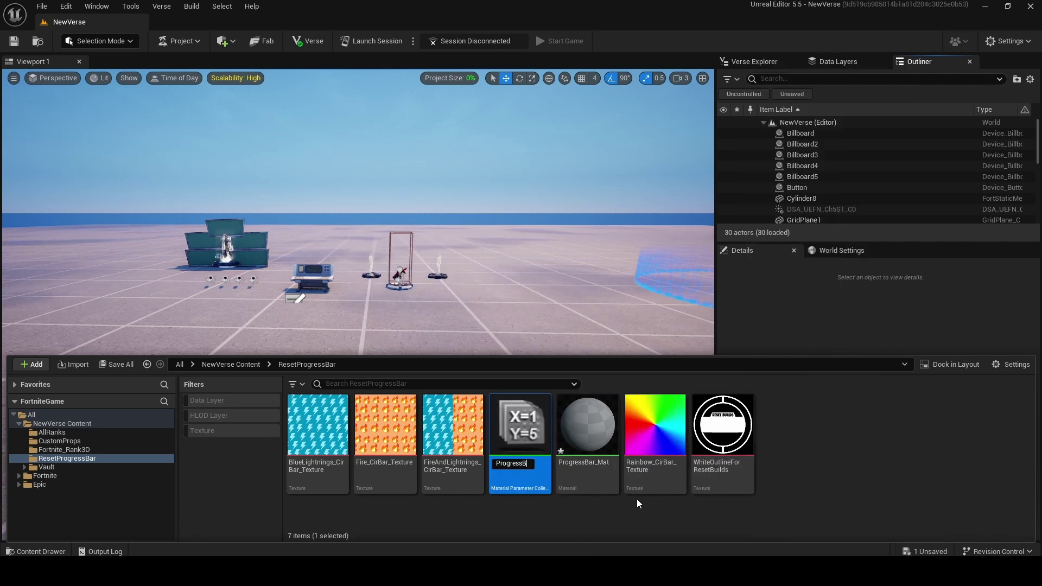
key(Return)
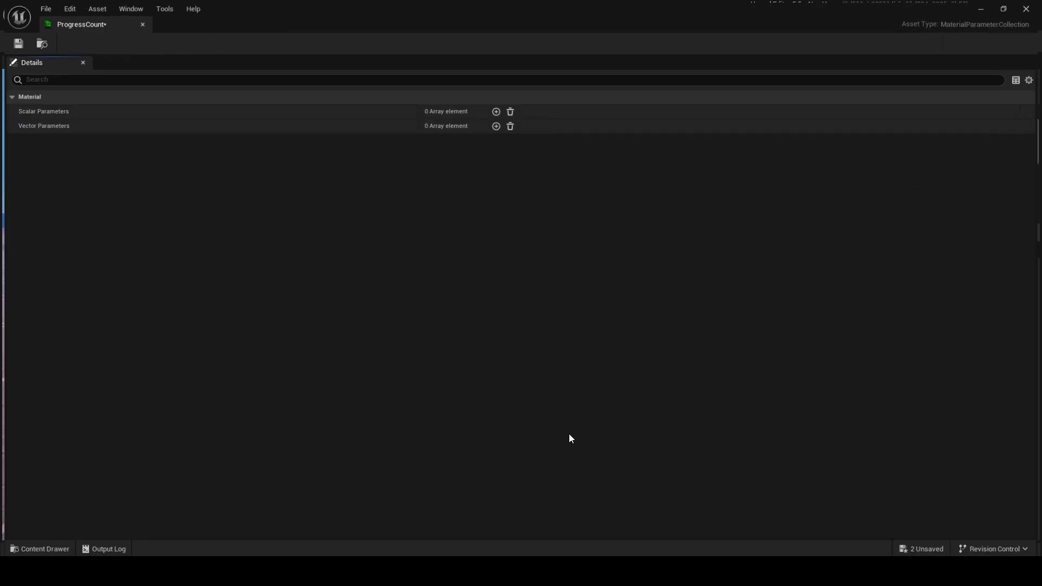
click(496, 110)
click(241, 125)
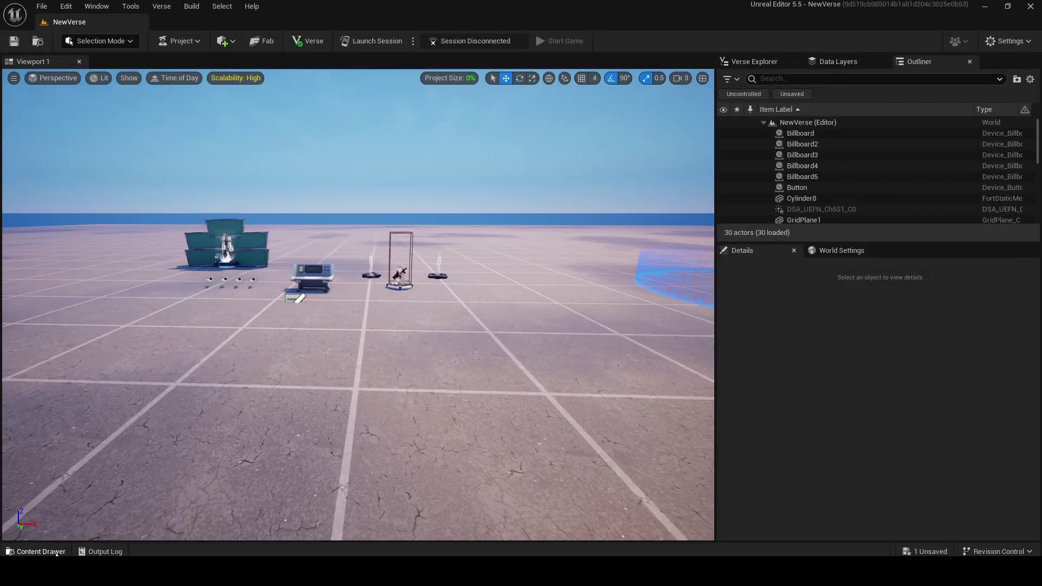
In ProgressBar_Mat, assign the ProgressCount collection to the unspecified Collection Param node and apply the material.
click(51, 550)
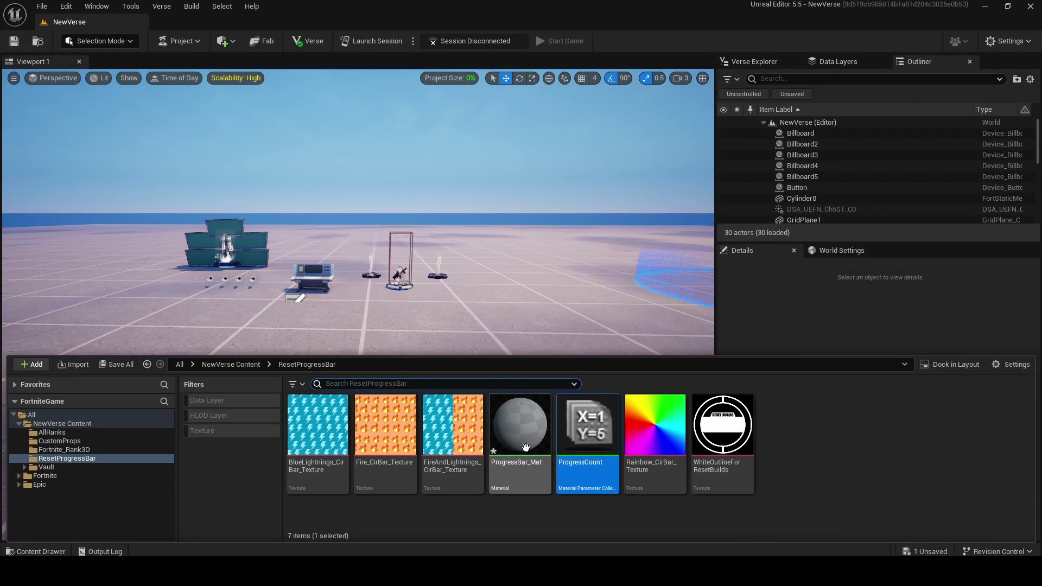
double_click(520, 440)
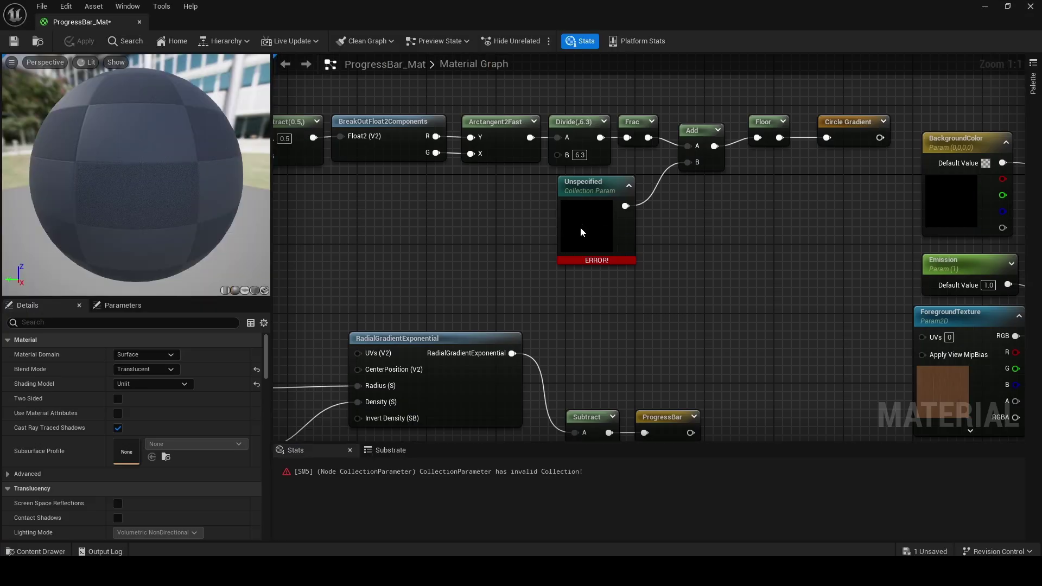
click(581, 228)
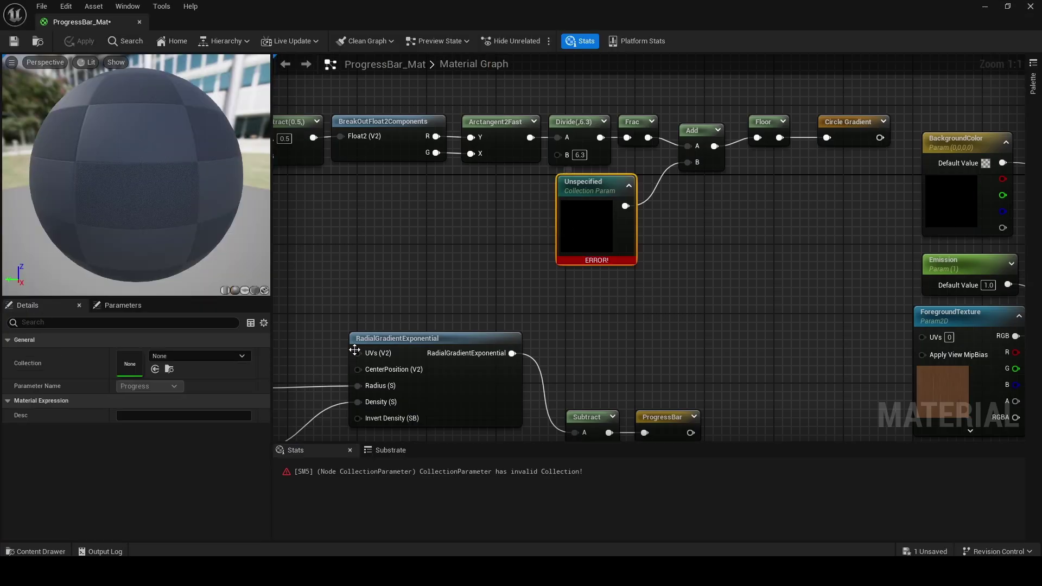
click(183, 360)
click(213, 223)
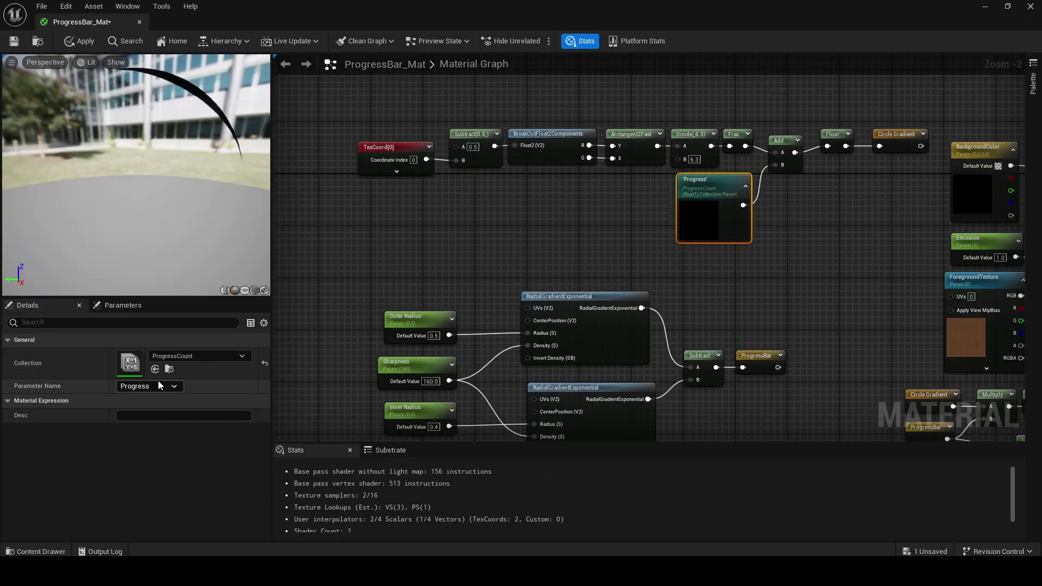
click(111, 40)
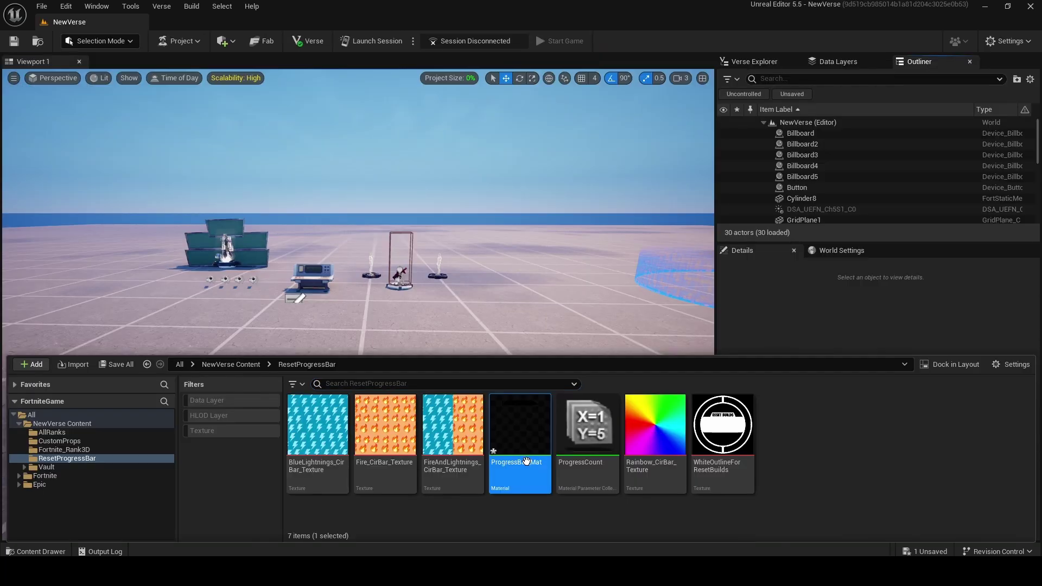
Create a material instance from ProgressBar_Mat, keeping the default name, and open it for editing.
right_click(526, 462)
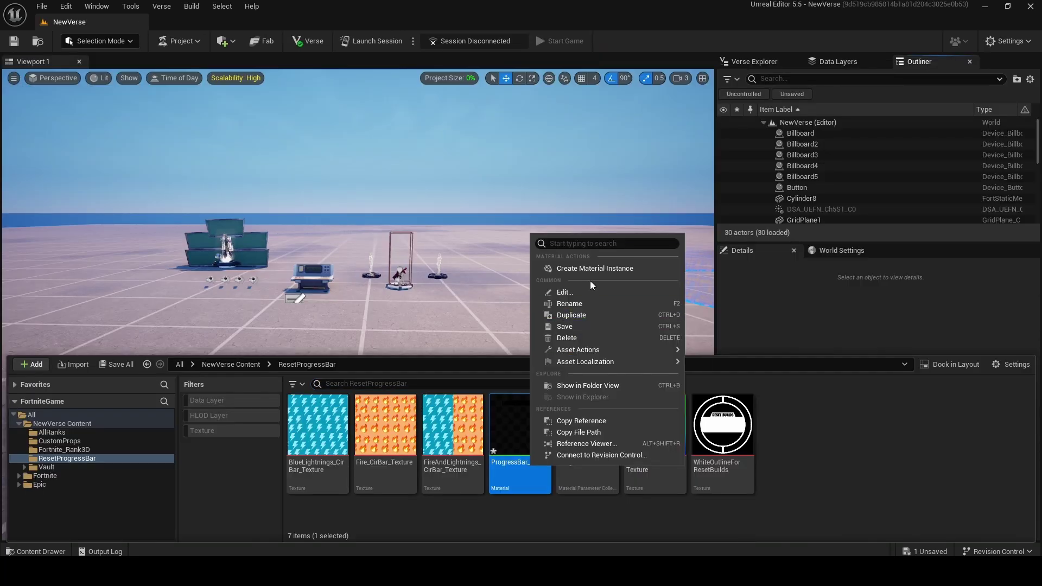
click(588, 270)
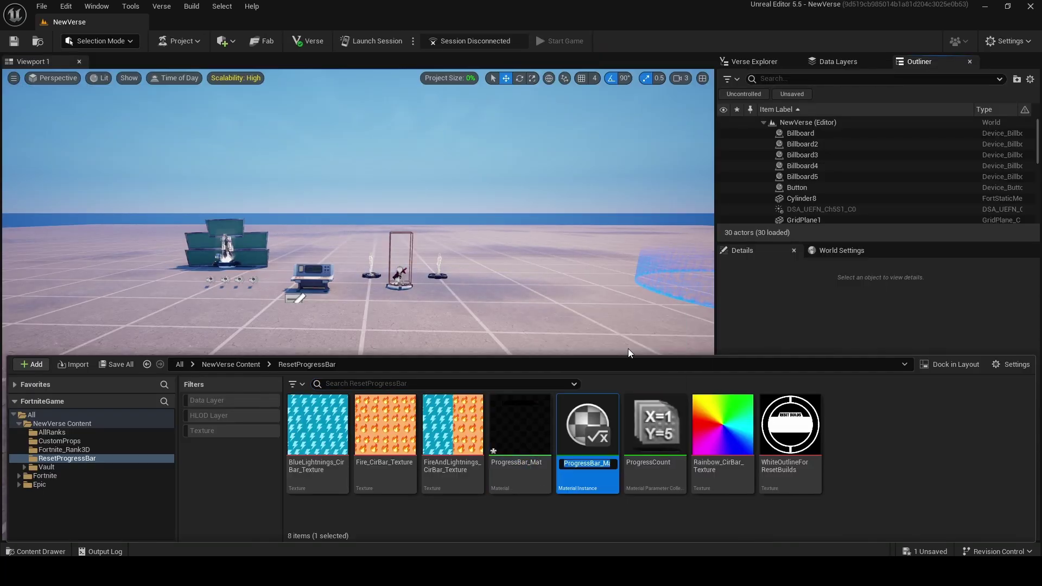
double_click(587, 434)
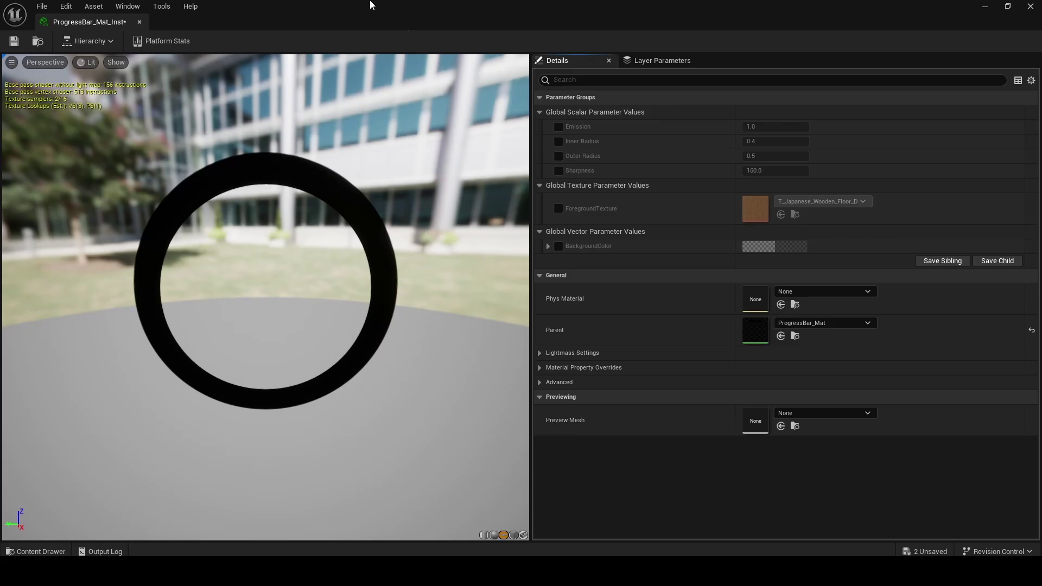
Inspect the ring in the material instance's preview and set the preview mesh to a sphere.
drag(413, 229, 524, 415)
click(494, 535)
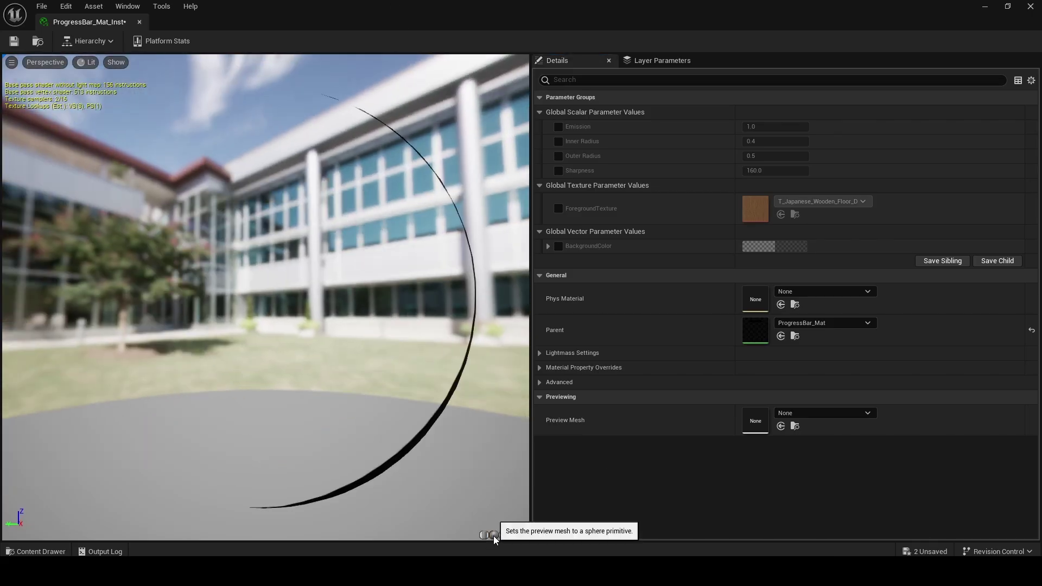
Set the material instance's preview mesh to a plane and override Emission with a value of 3.
drag(483, 464, 513, 513)
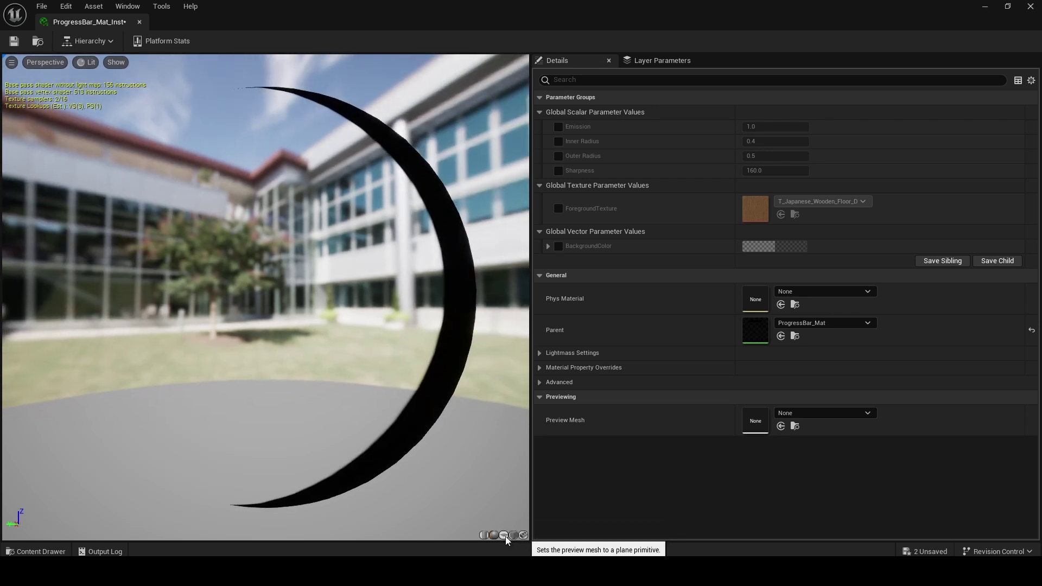
click(503, 536)
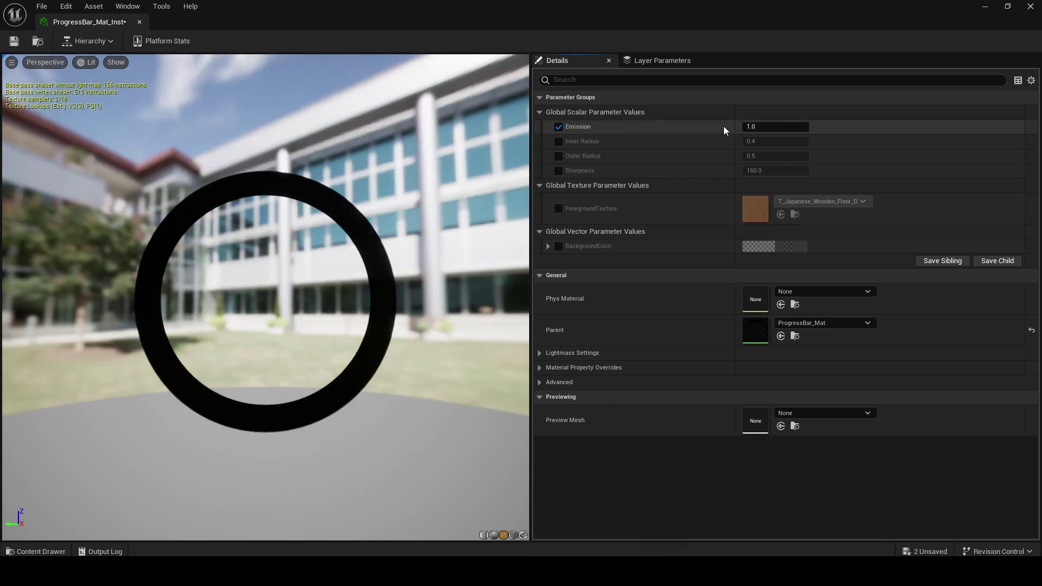
click(766, 127)
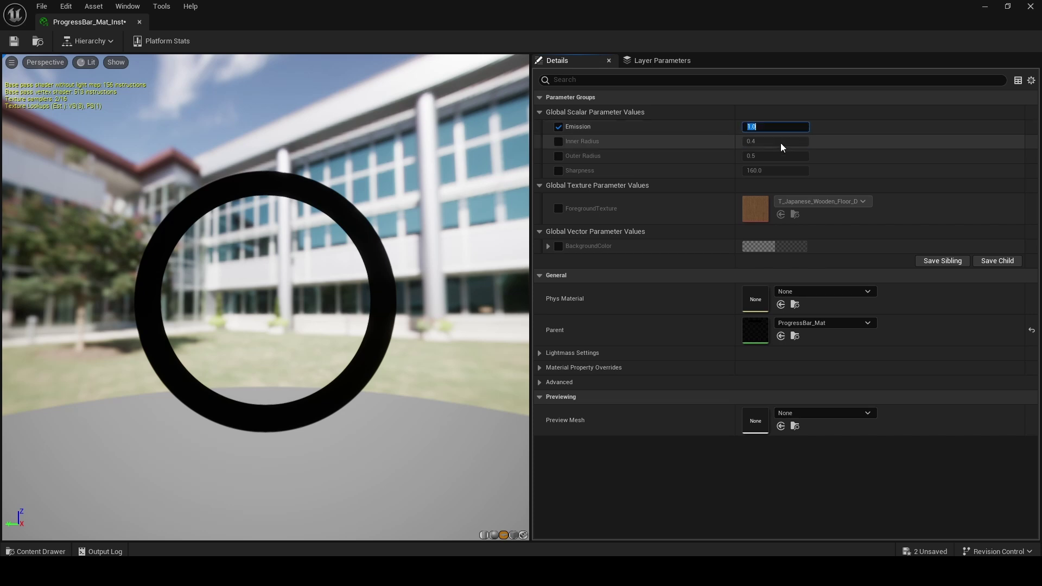
text(3)
key(Return)
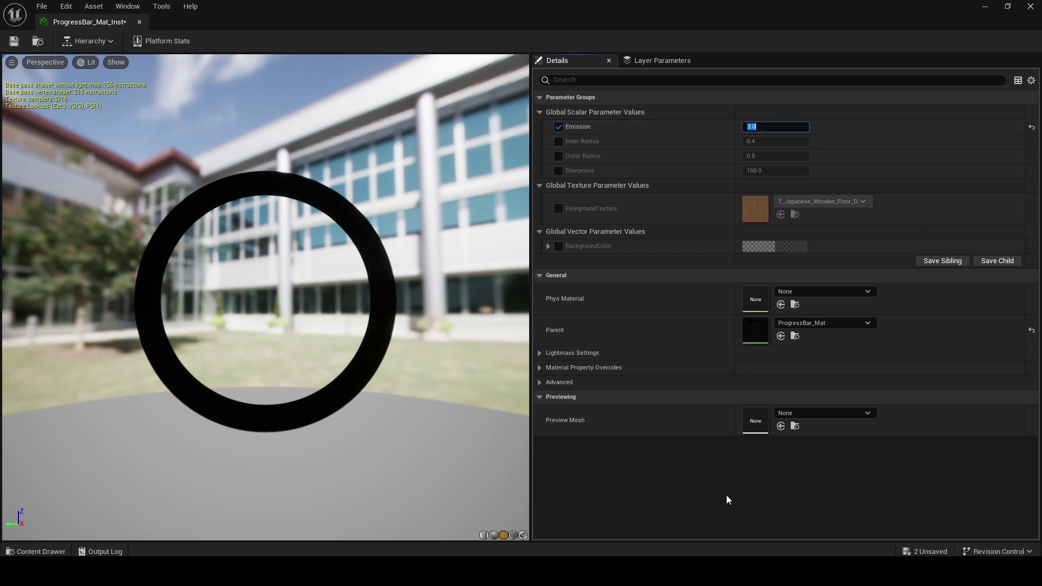
Override ForegroundTexture with BlueLightnings_CirBar_Texture and save the material instance.
click(558, 208)
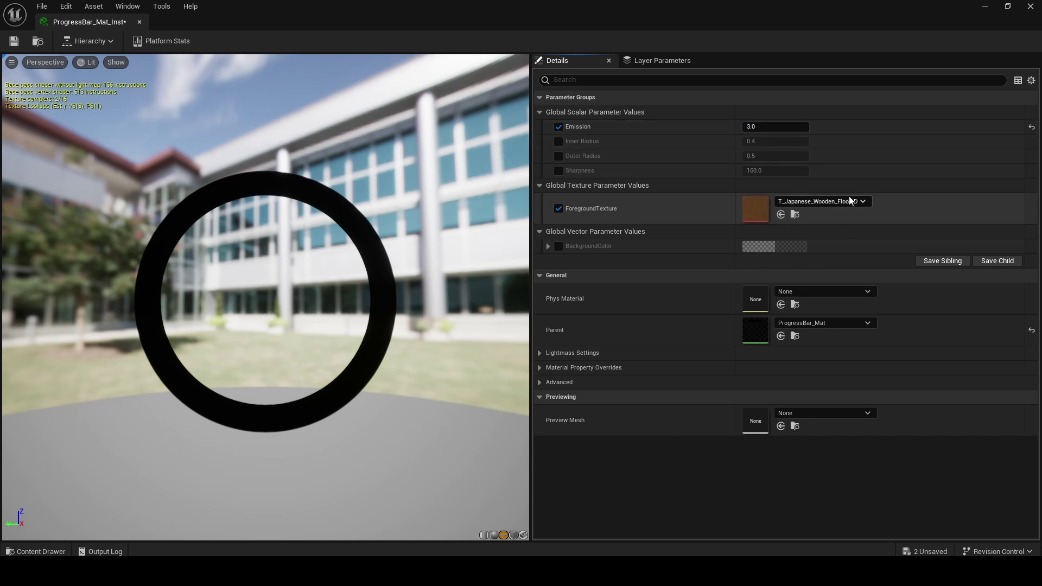
click(850, 202)
text(lik)
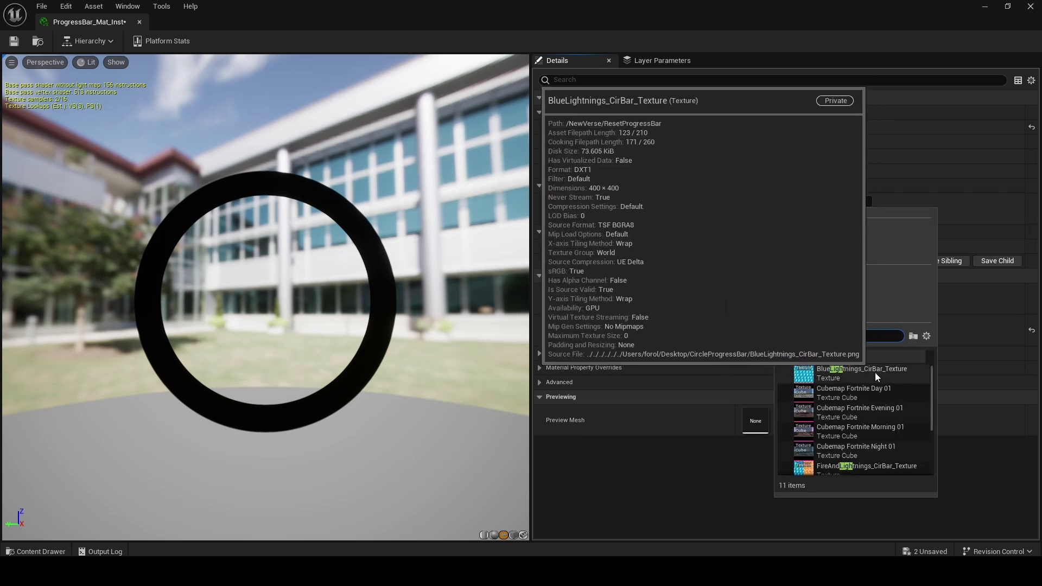
click(875, 372)
key(ctrl+s)
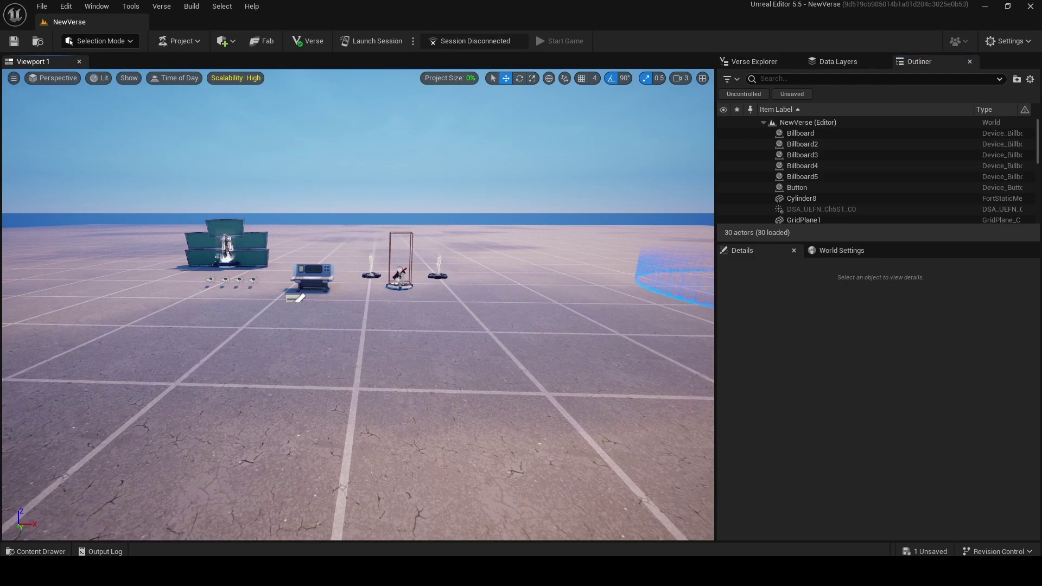
Add a basic plane shape to the level in front of the existing devices.
key(w)
right_drag(358, 304, 394, 324)
key(s)
click(224, 41)
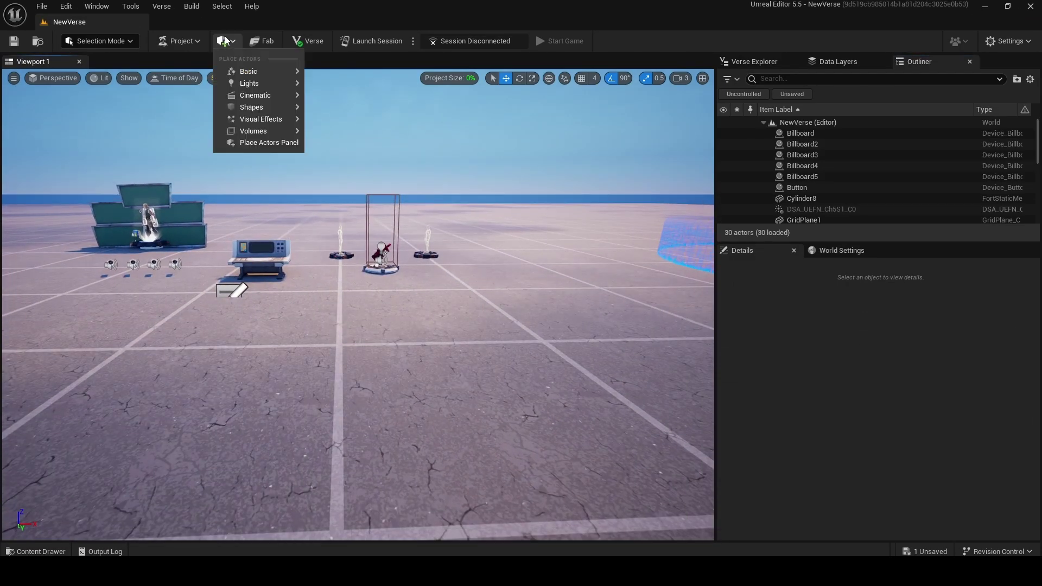
mouse_move(252, 105)
click(349, 163)
text(w)
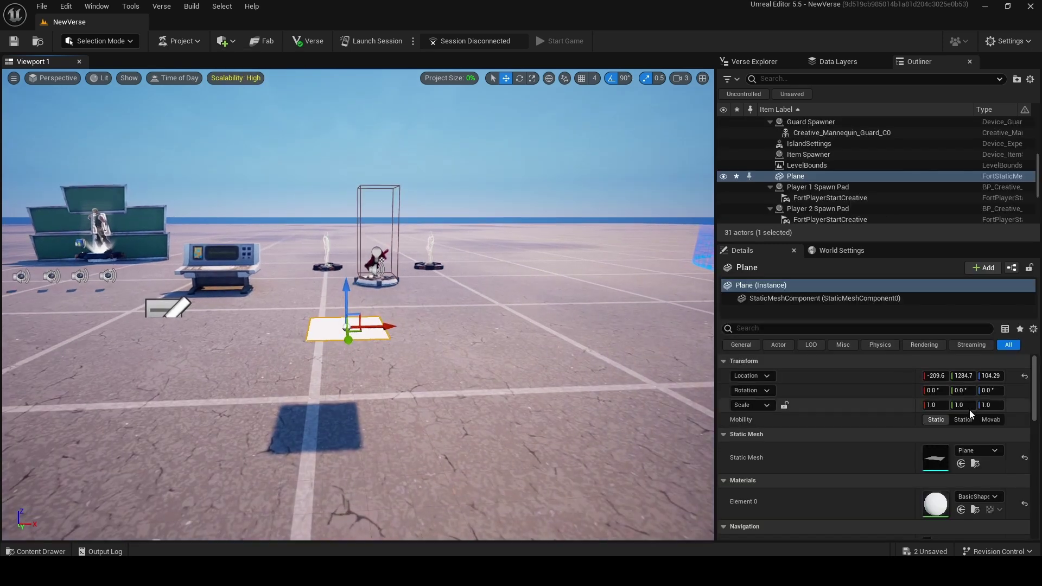
Set the plane's X and Y scale to 3.
text(3)
key(Return)
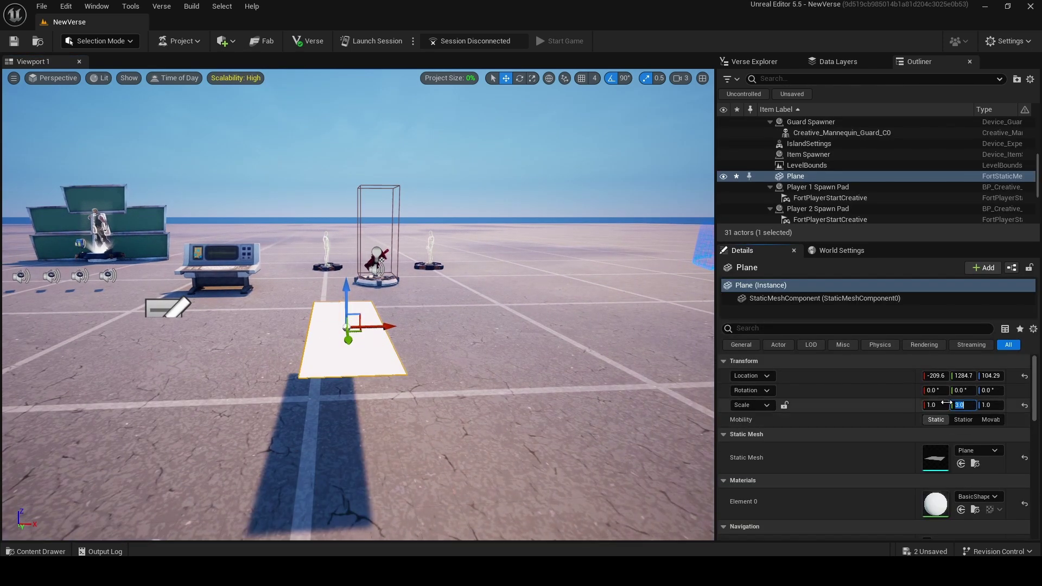
text(3)
key(Return)
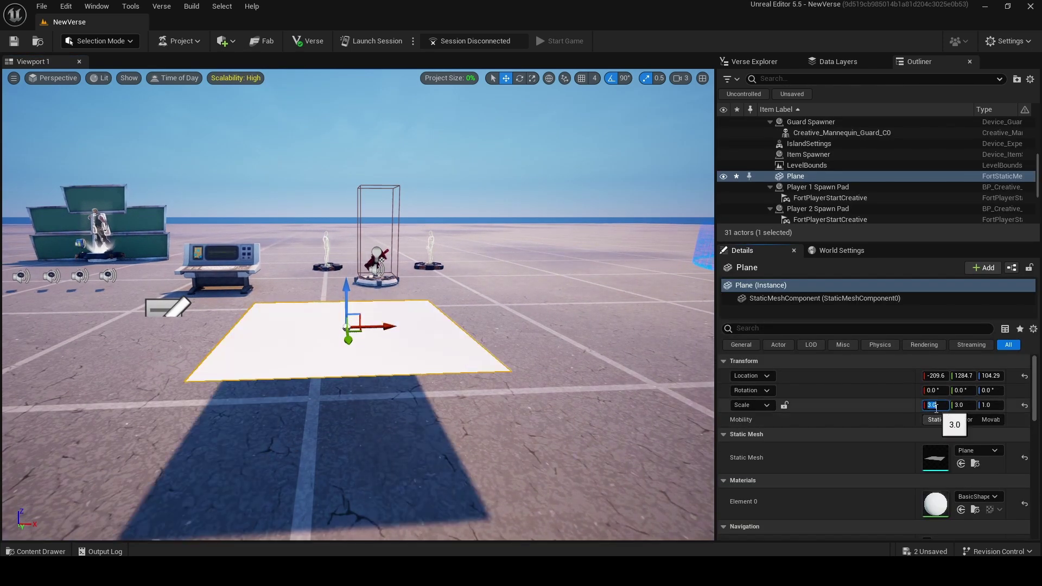
Rotate the plane 90 degrees about X so it stands upright and assign ProgressBar_Mat_Inst to it.
click(519, 79)
drag(348, 303, 326, 232)
key(w)
click(36, 551)
drag(588, 429, 381, 195)
Try different default values for Progress in ProgressCount to preview the ring's fill, and return the value to 0.
click(36, 551)
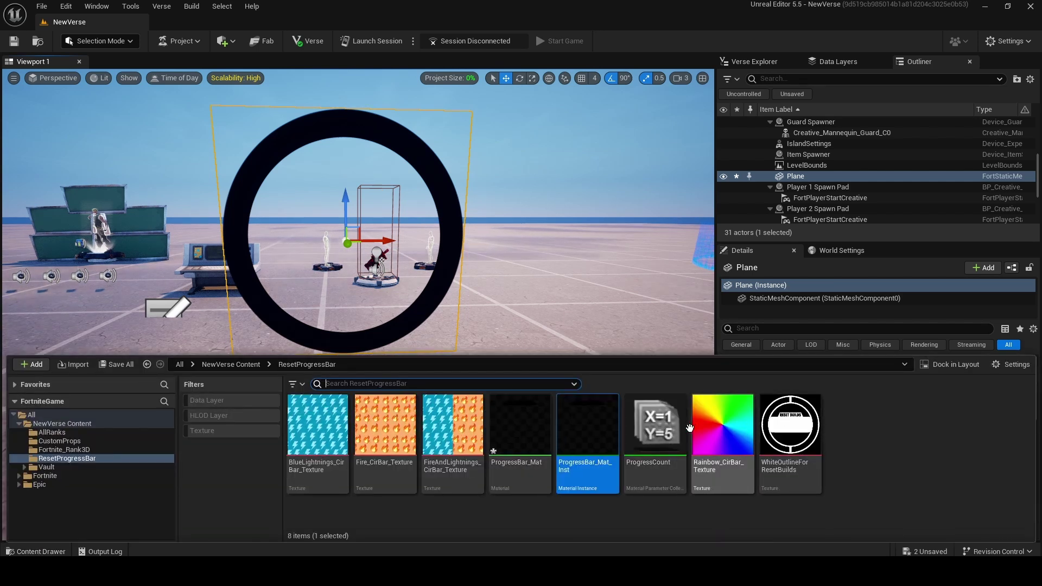
double_click(672, 428)
drag(781, 241, 833, 241)
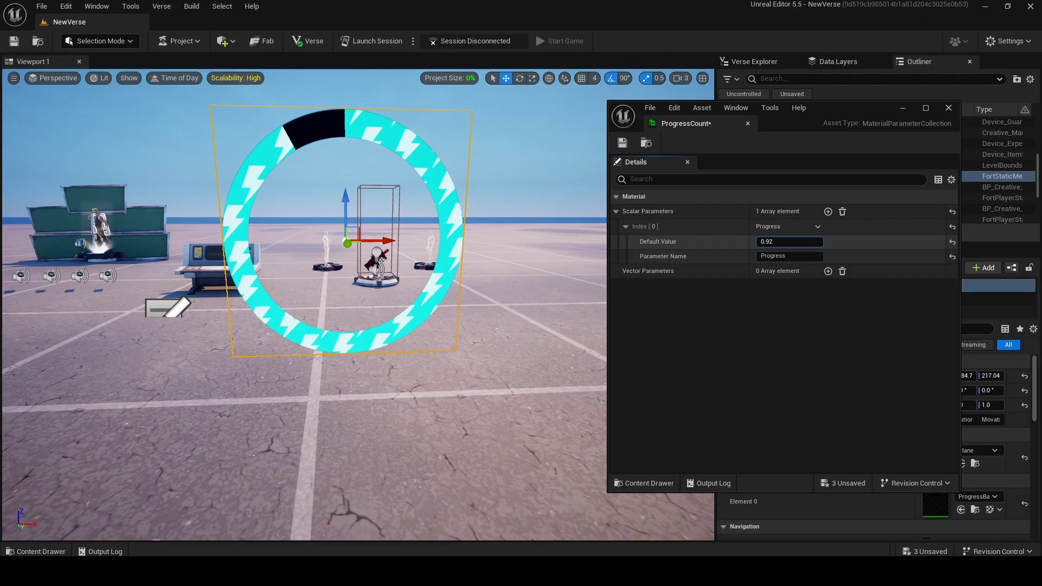
click(948, 107)
click(788, 245)
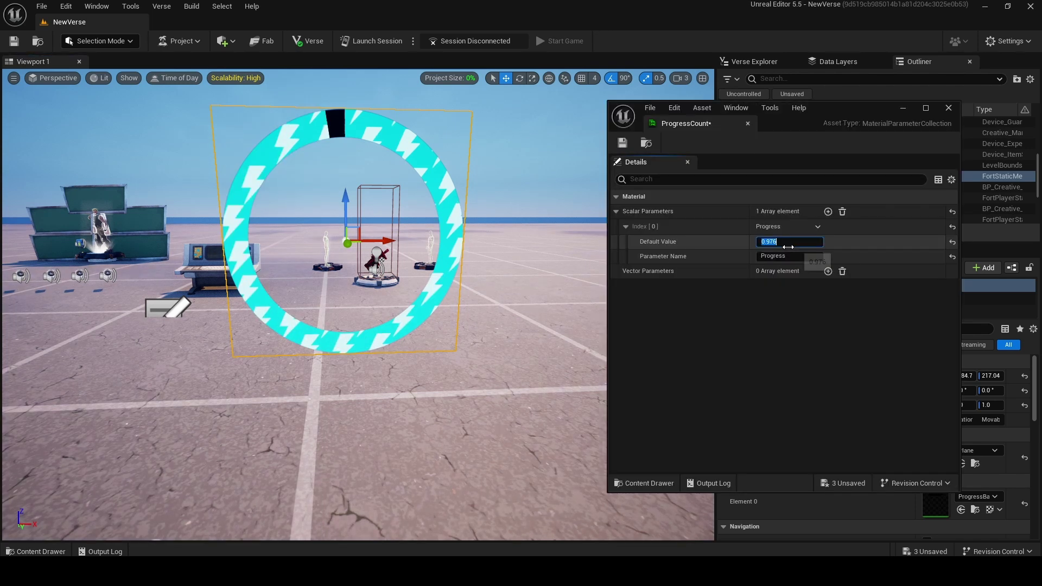
text(0)
key(Return)
Duplicate the ring plane and offset the copy about 8 units along Y in front of the original.
right_drag(346, 336, 472, 320)
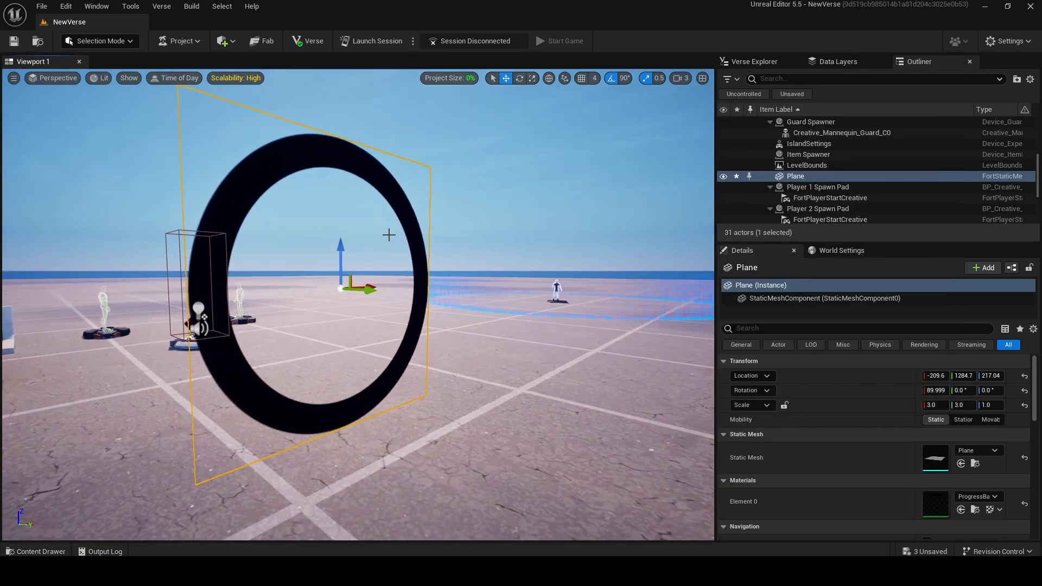
alt+drag(365, 290, 379, 290)
right_drag(441, 278, 477, 263)
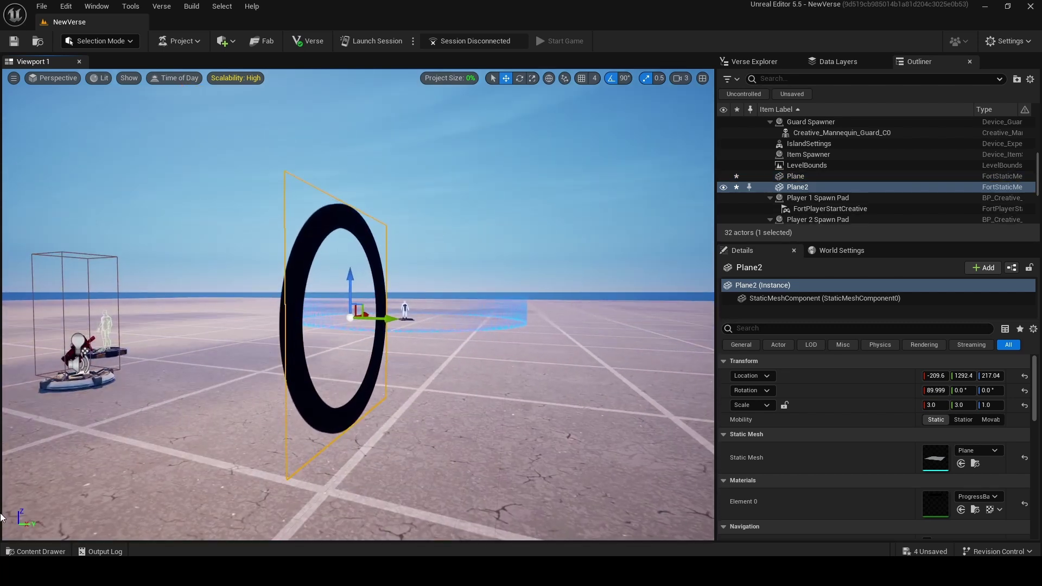
Apply the WhiteOutlineForResetBuilds texture from the ResetProgressBar folder to the duplicated plane.
click(35, 551)
mouse_move(806, 460)
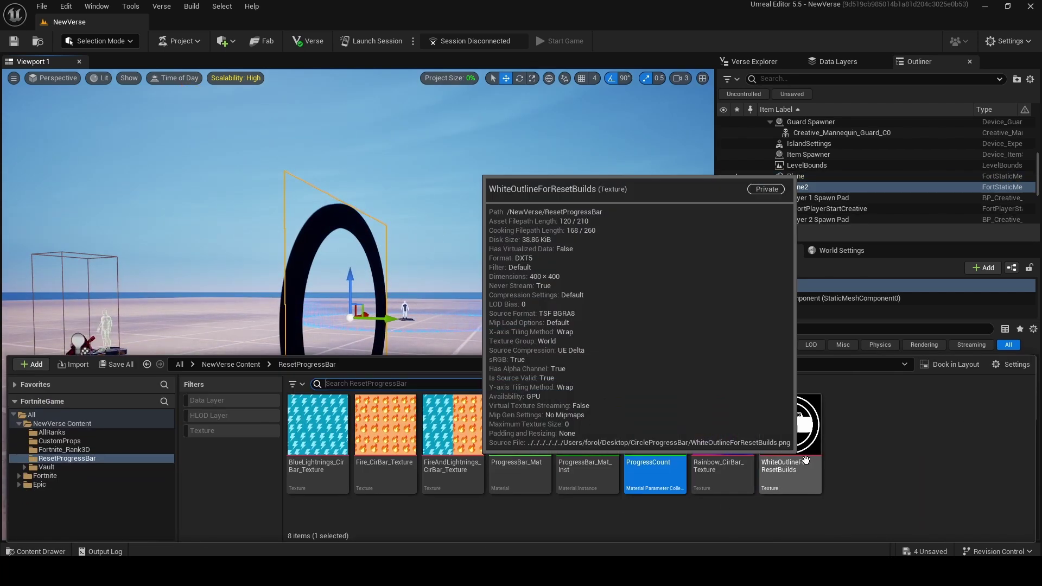
drag(806, 460, 348, 247)
key(ctrl+space)
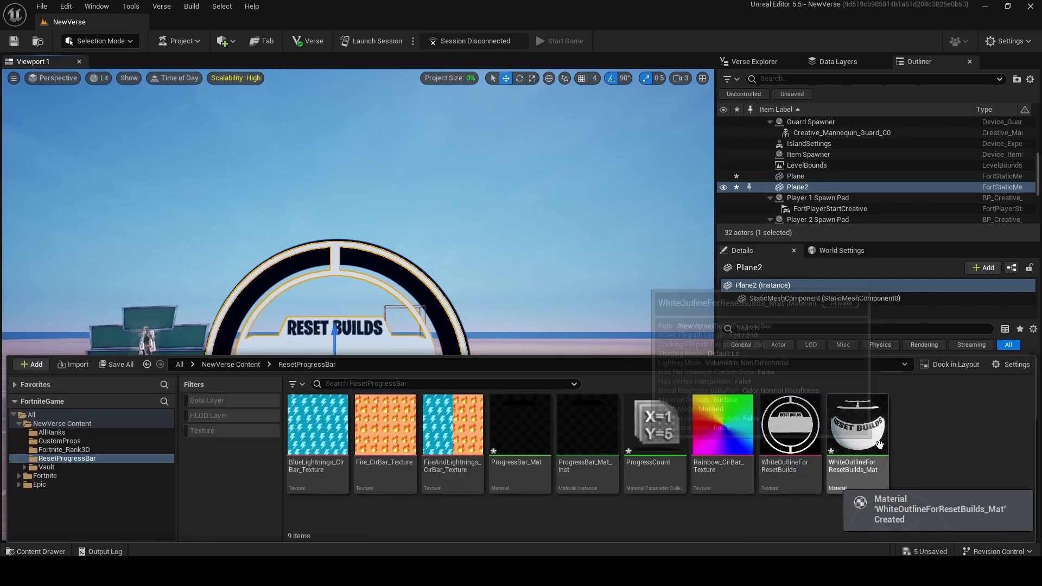
In WhiteOutlineForResetBuilds_Mat, connect the texture's RGB output to Emissive Color and apply the material.
double_click(879, 445)
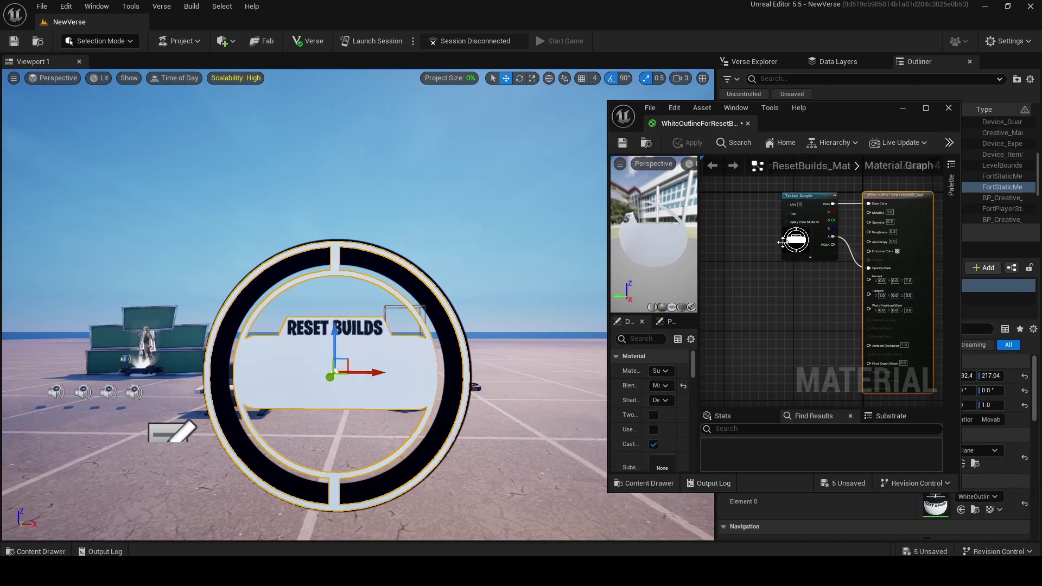
scroll(781, 242, up, 5)
drag(745, 227, 815, 319)
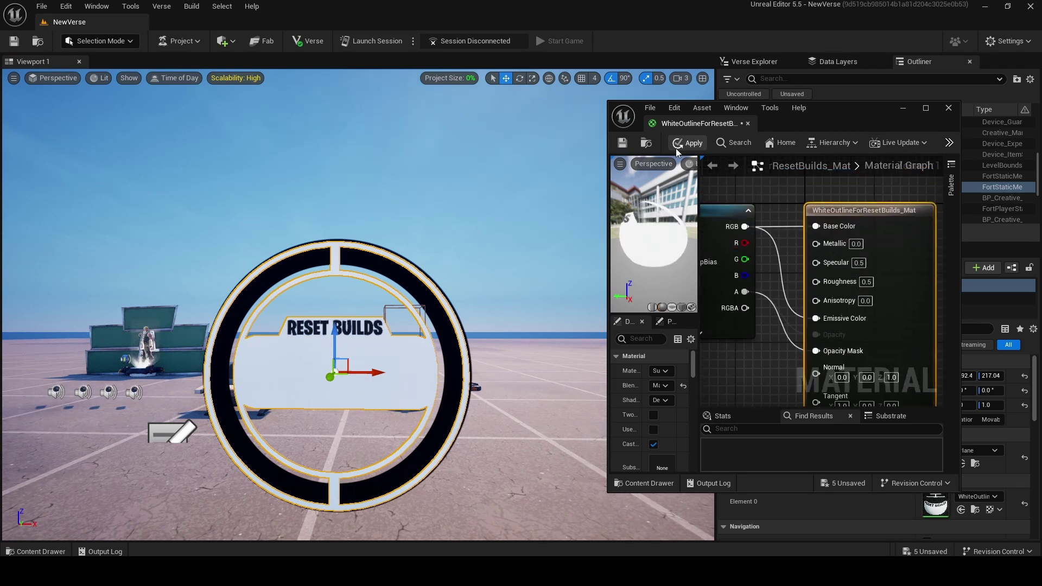
click(676, 145)
Set the X and Y scale of the outline plane, Plane2, to 3.25.
click(960, 405)
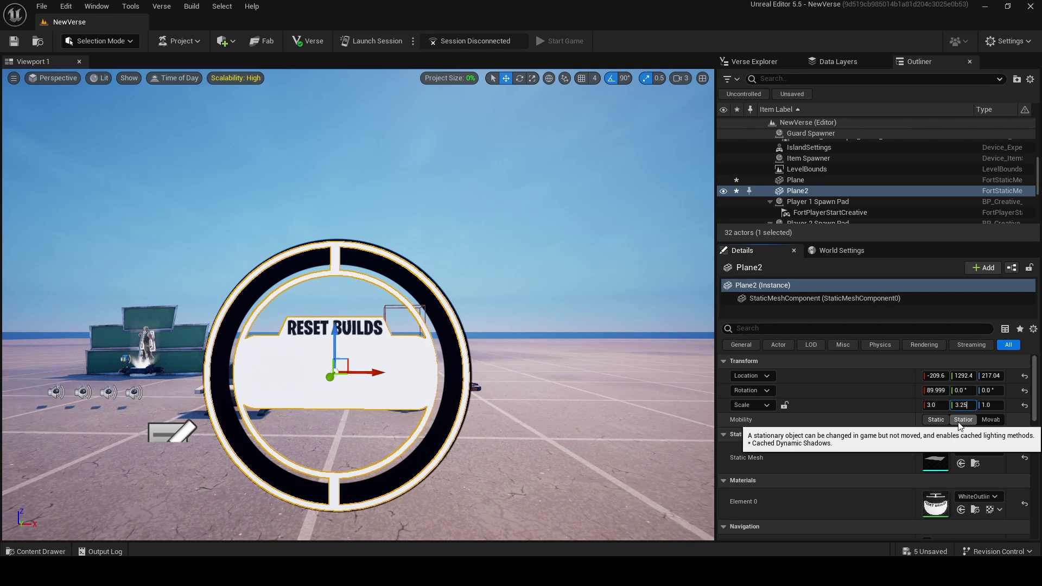
key(Return)
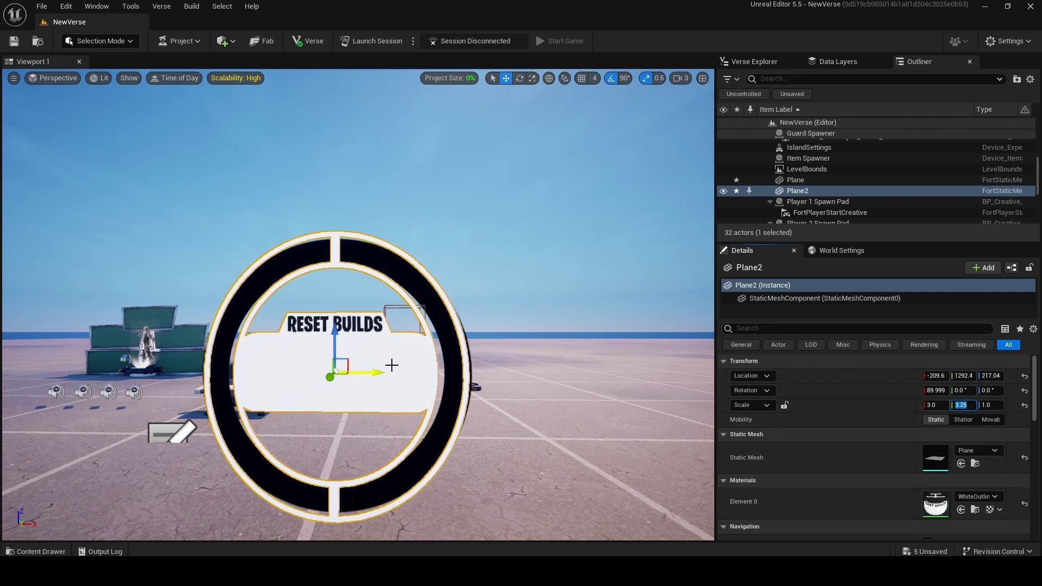
click(930, 405)
key(BackSpace)
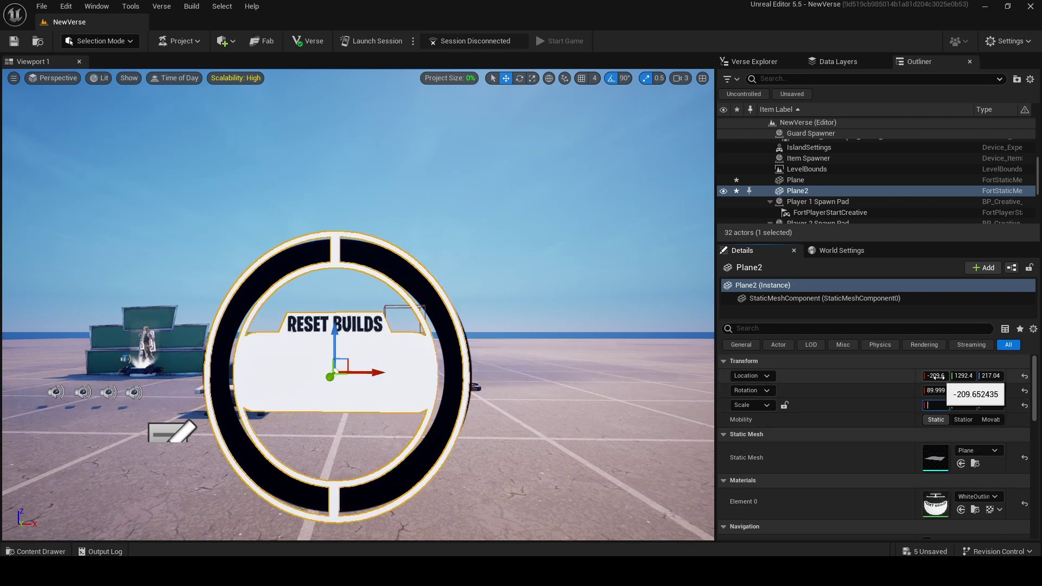
text(3.25)
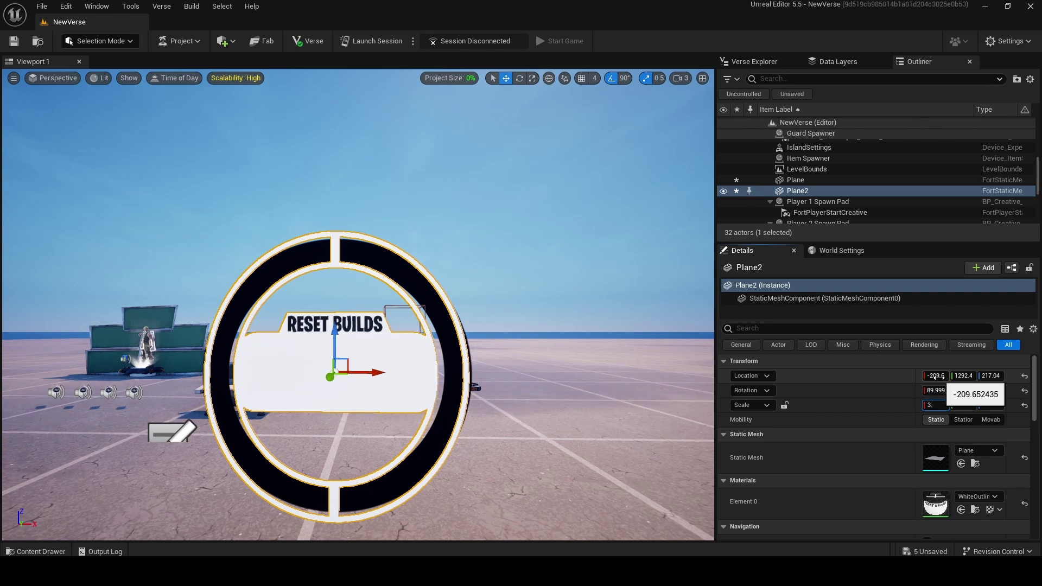
key(Return)
Inspect from several angles how the Reset Builds outline lines up with the progress ring behind it.
mouse_move(610, 348)
right_down()
mouse_move(706, 347)
mouse_move(488, 358)
mouse_move(610, 348)
right_up()
key(d)
drag(610, 338, 600, 337)
key(w)
mouse_move(600, 337)
right_down()
mouse_move(380, 342)
mouse_move(364, 375)
mouse_move(489, 337)
mouse_move(597, 339)
mouse_move(596, 324)
right_up()
key(d)
key(s)
click(600, 337)
key(w)
key(s)
key(w)
key(ctrl+space)
click(64, 416)
click(377, 384)
right_drag(380, 336, 363, 358)
right_drag(476, 320, 477, 320)
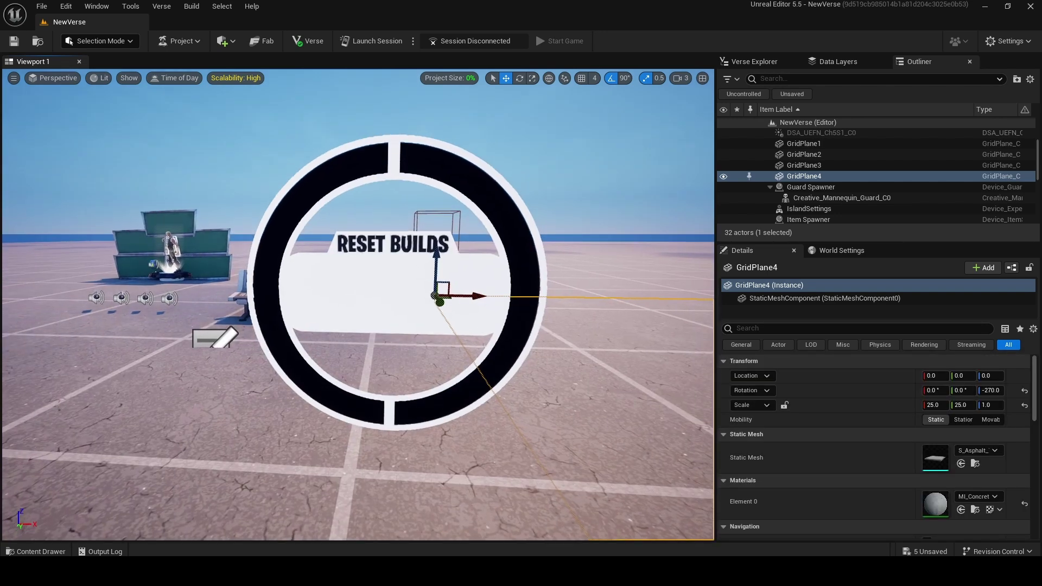
Create a Level Sequence named ProgressAnimation in the ResetProgressBar folder.
key(ctrl+space)
right_click(973, 450)
mouse_move(933, 308)
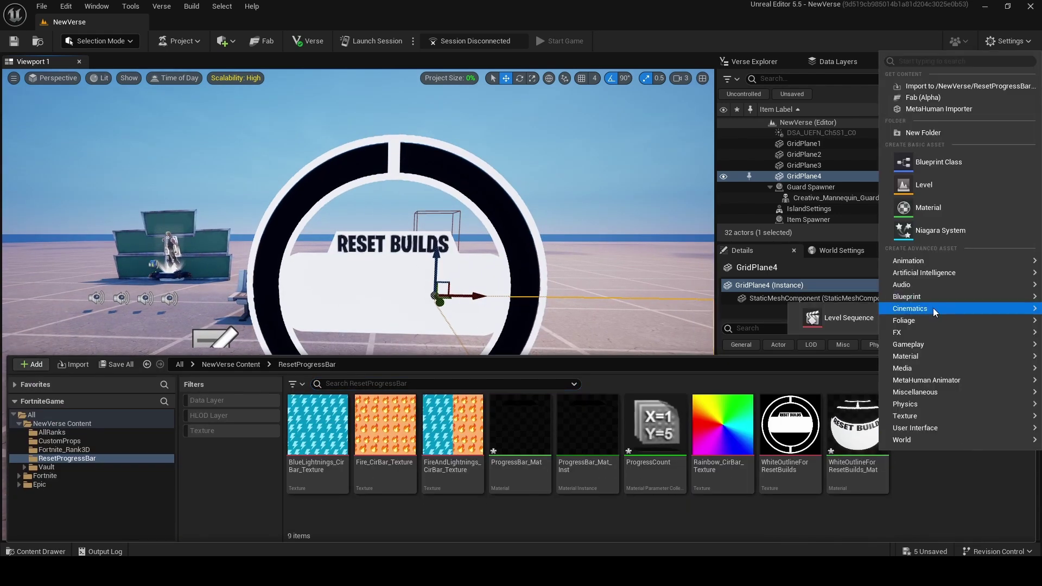
click(849, 314)
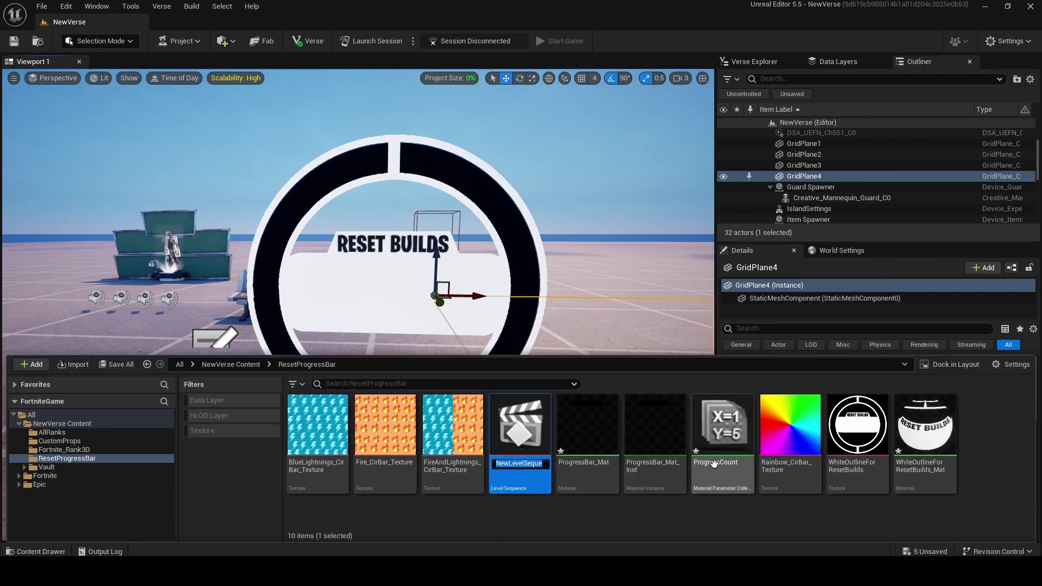
key(BackSpace)
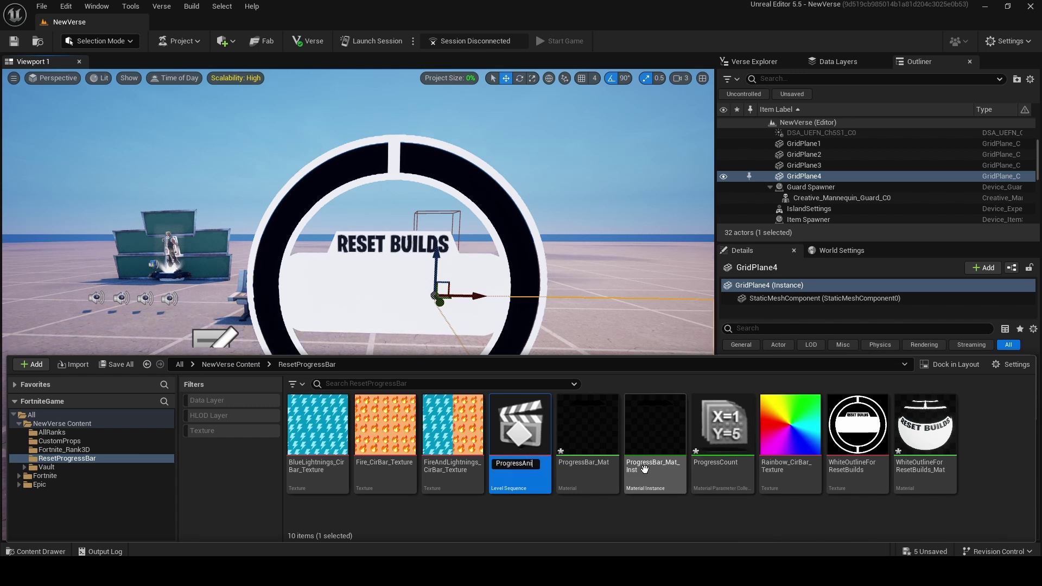
key(Return)
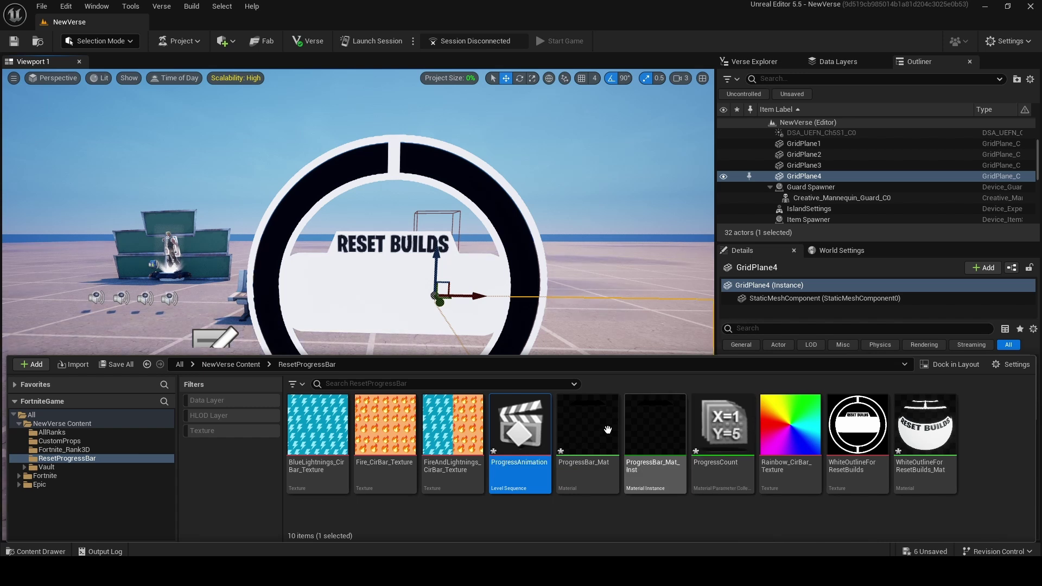
Open ProgressAnimation in Sequencer and add a Material Parameter Collection track for ProgressCount.
double_click(520, 429)
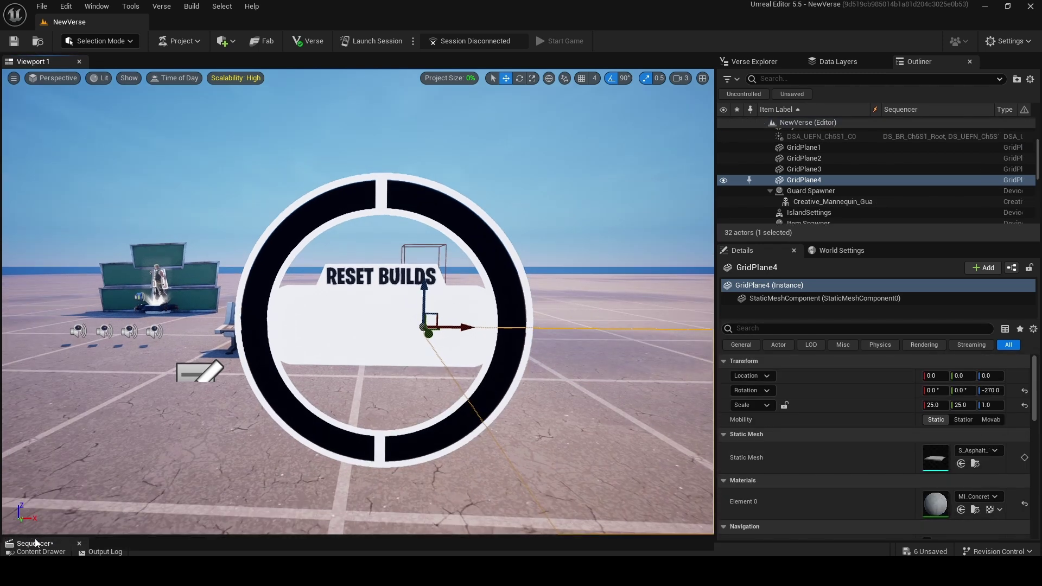
click(34, 540)
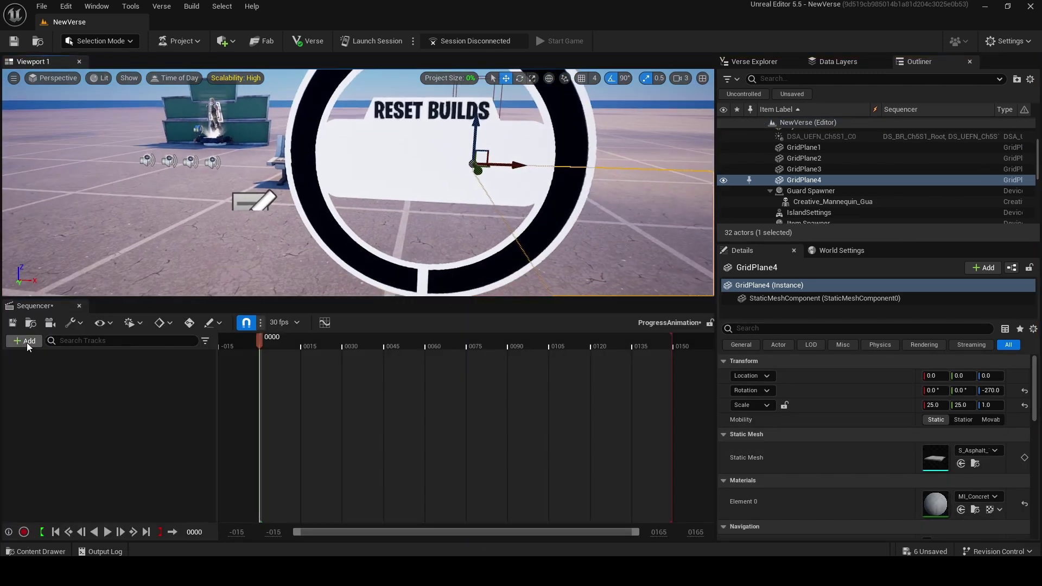
click(27, 342)
mouse_move(66, 498)
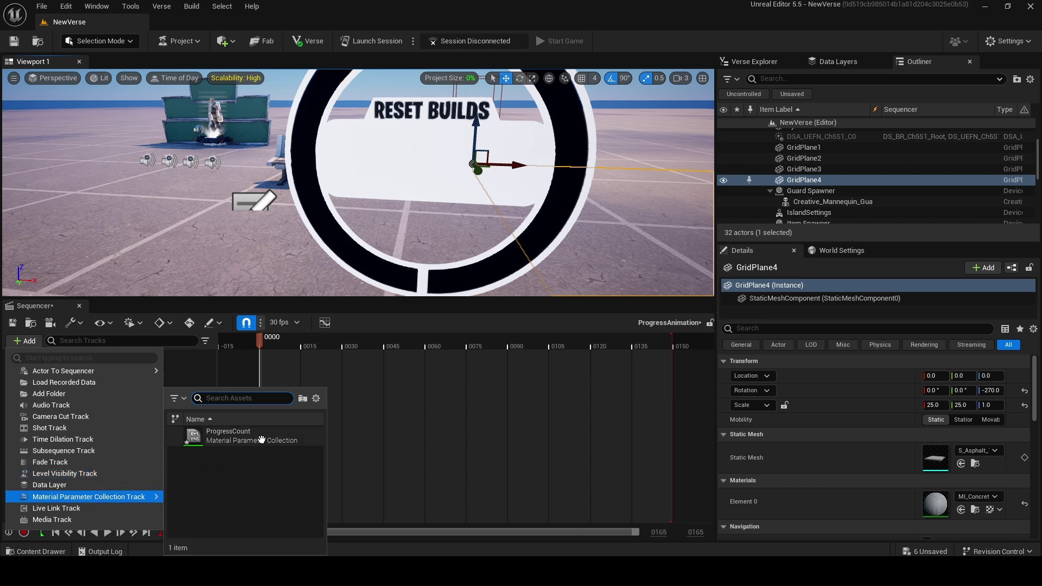
click(239, 435)
click(163, 358)
click(191, 424)
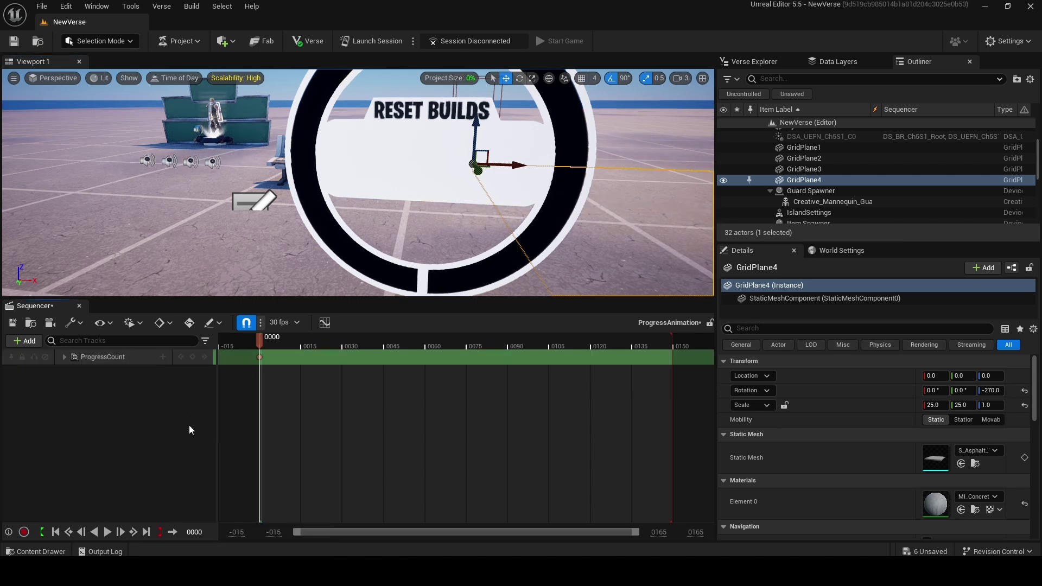
ctrl+scroll(465, 381, down, 5)
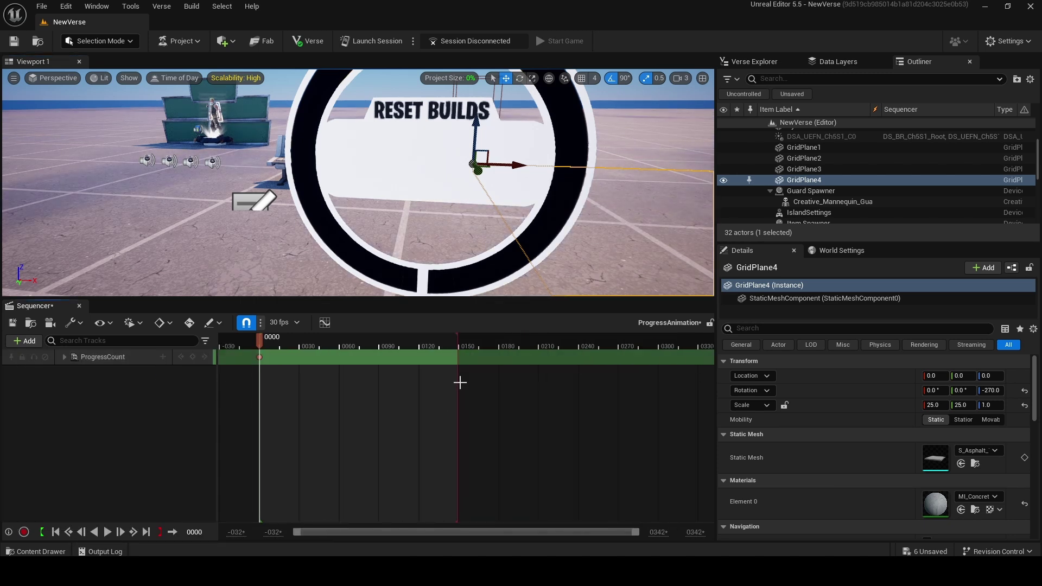
ctrl+scroll(374, 346, down, 4)
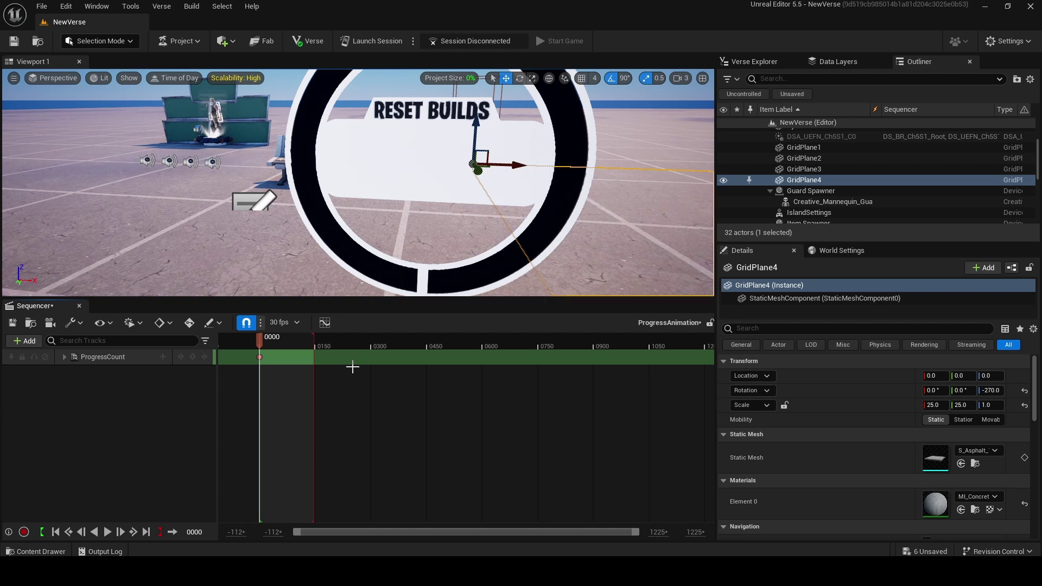
Extend the end of the ProgressAnimation playback range to frame 1800.
ctrl+scroll(352, 360, down, 4)
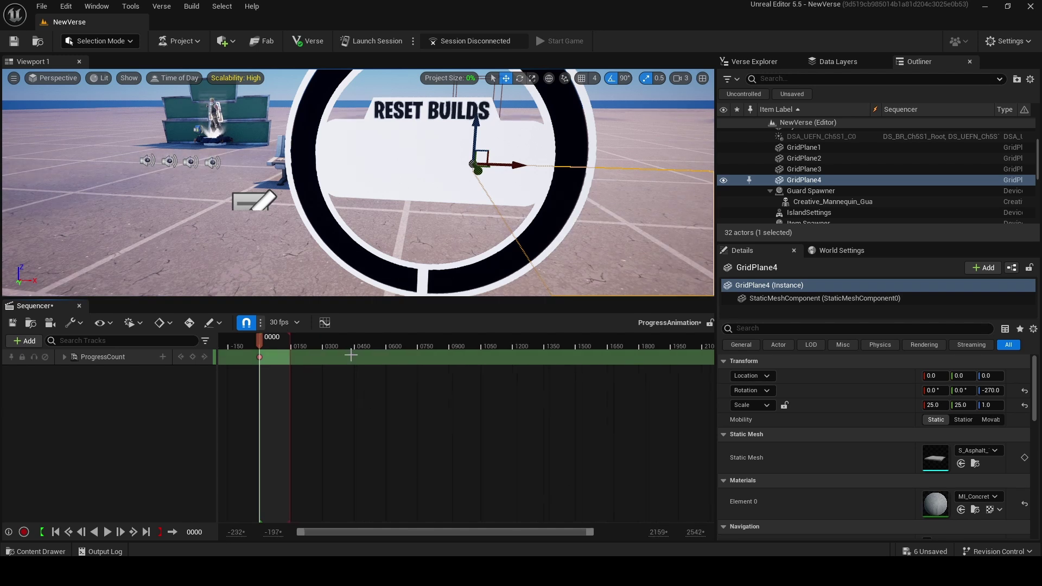
ctrl+scroll(283, 340, down, 2)
drag(285, 340, 577, 359)
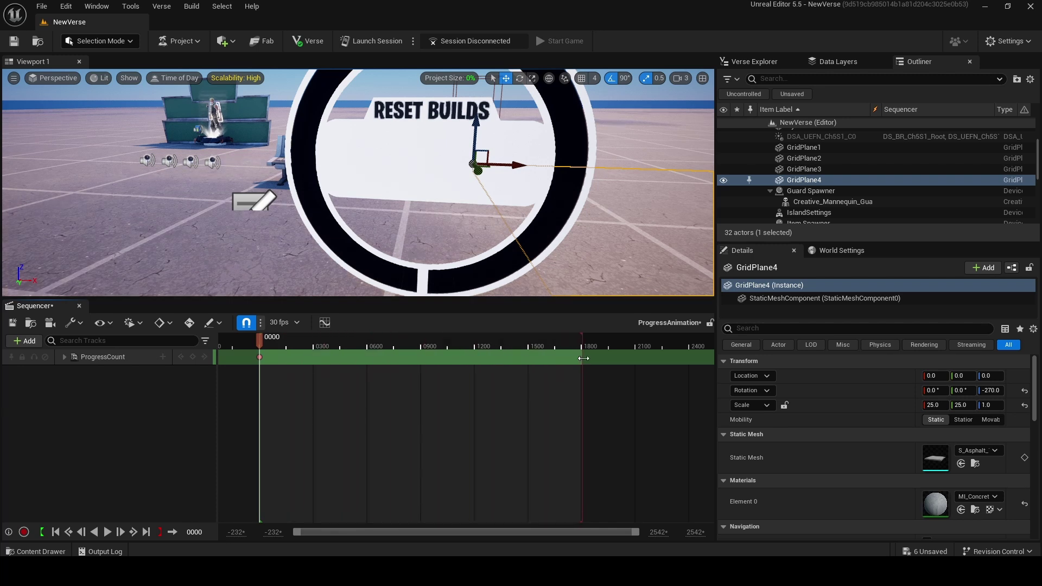
ctrl+scroll(396, 356, down, 4)
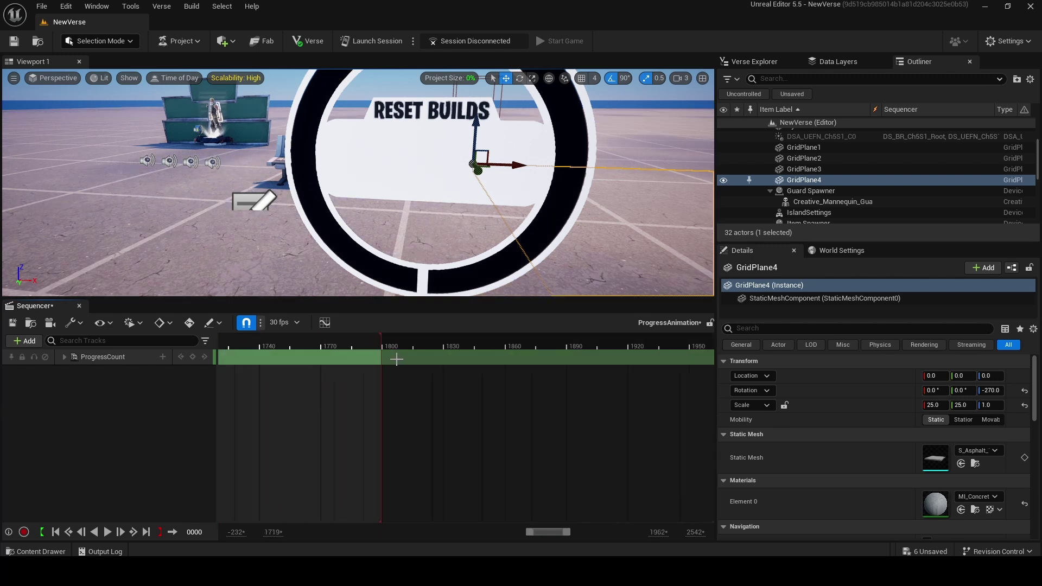
ctrl+scroll(384, 368, down, 1)
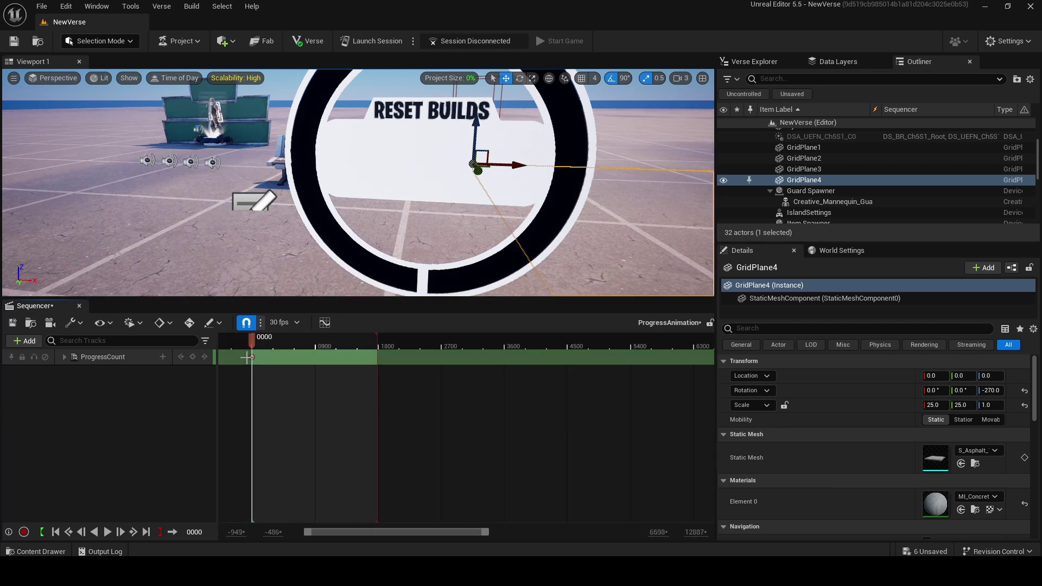
Key the Progress parameter of the ProgressCount track to 1.0 at frame 1800.
click(252, 357)
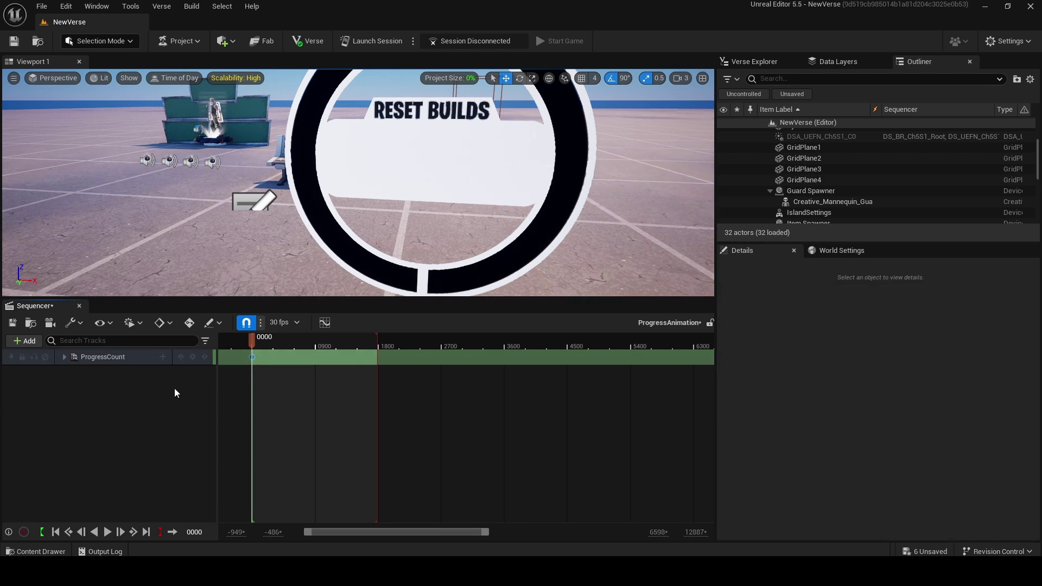
click(132, 356)
click(65, 356)
click(85, 374)
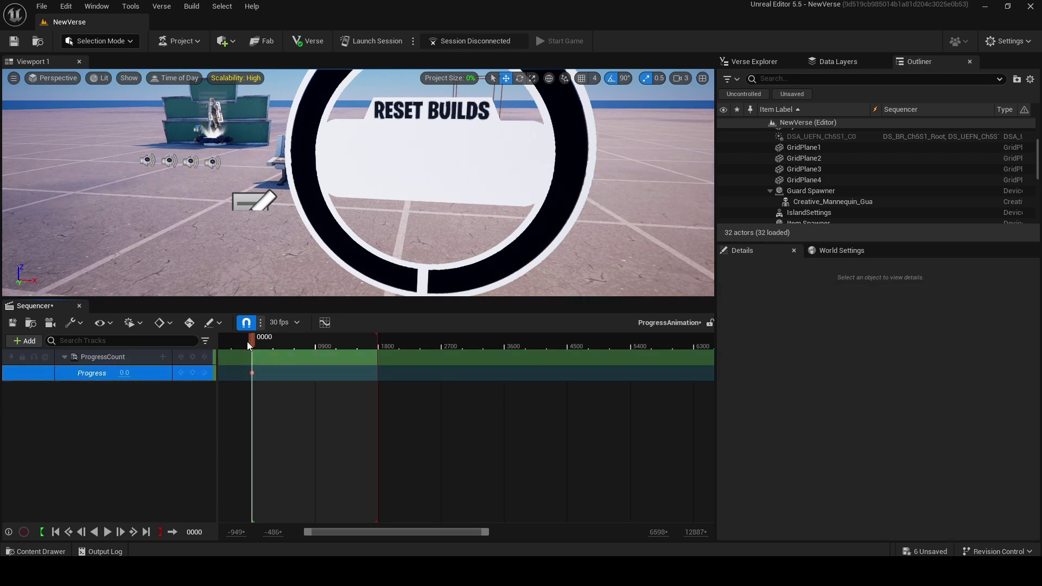
drag(253, 343, 377, 345)
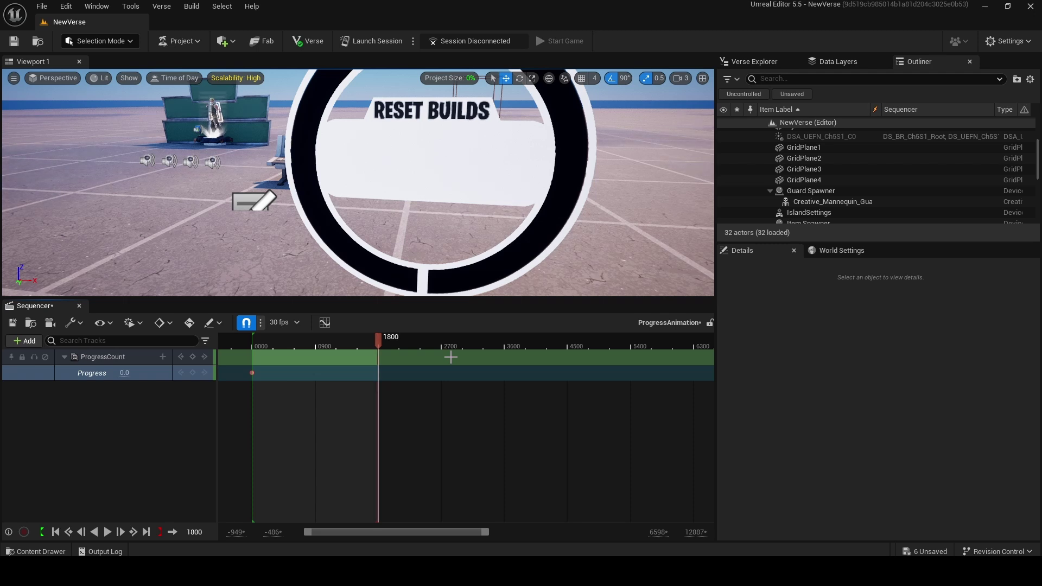
text(1)
key(Return)
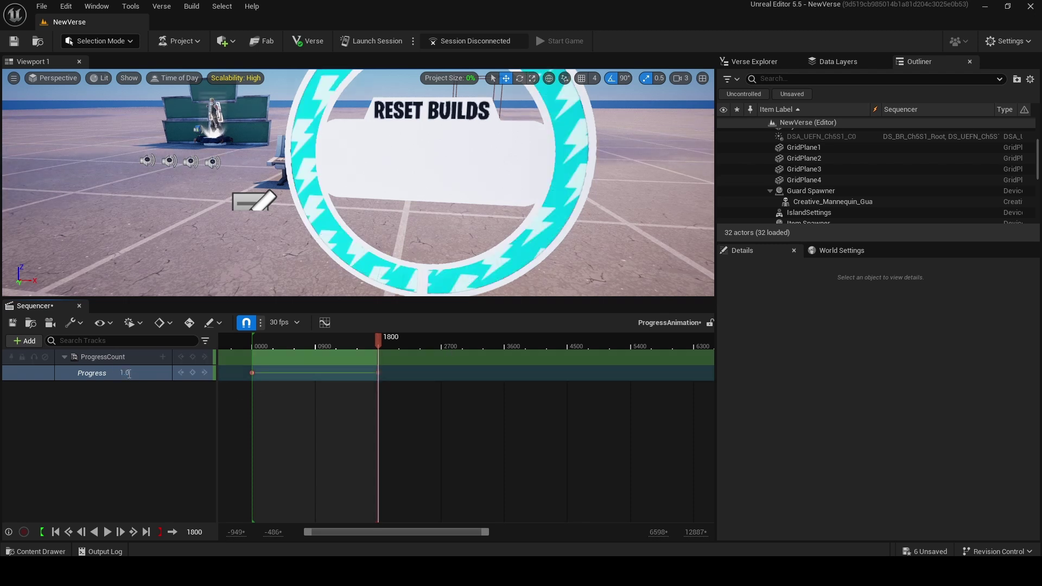
Play the sequence from its start to preview the ring filling, and save the changes.
right_click(399, 228)
drag(305, 345, 255, 347)
key(space)
right_drag(462, 202, 497, 149)
key(s)
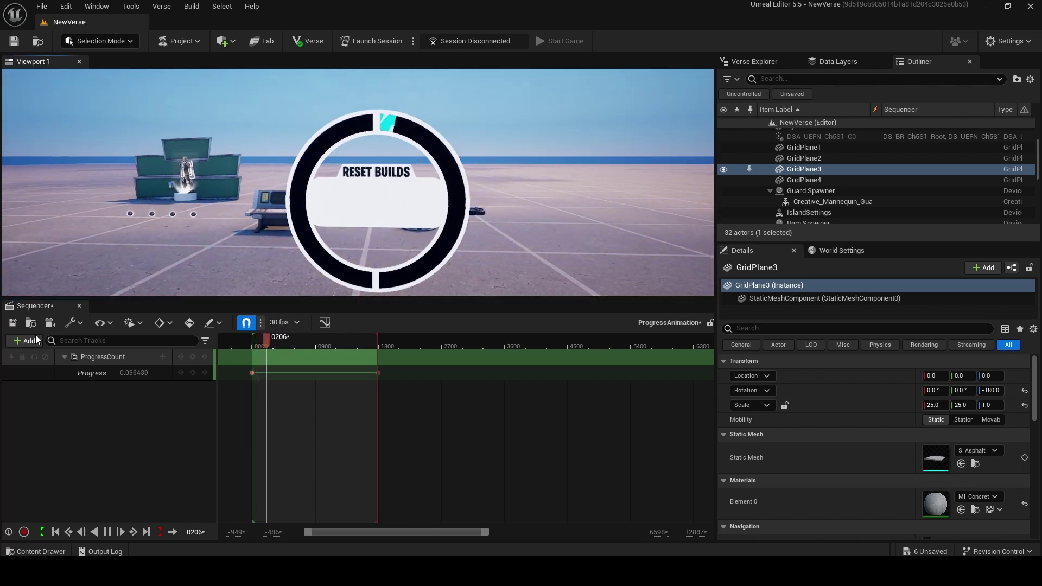
click(20, 47)
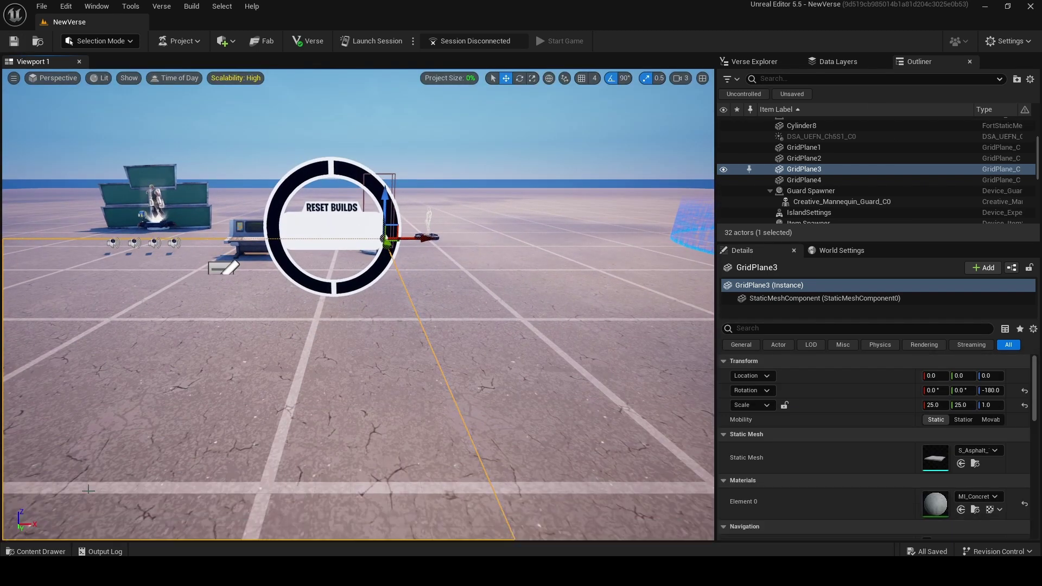
Place a Cinematic Sequence Device on the ground beside the ring and assign ProgressAnimation as its sequence.
click(122, 417)
click(354, 389)
text(cinematic)
drag(325, 433, 457, 325)
click(979, 432)
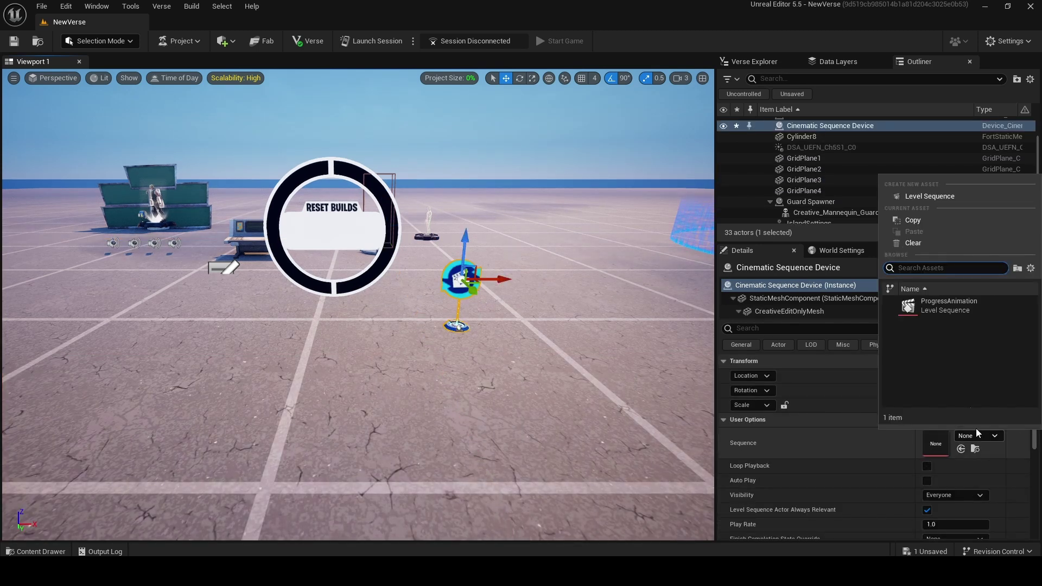
click(938, 306)
Place a Timer Device centred on the white panel inside the ring, at about X -210.5, Y 1284.9, Z 208.2.
right_drag(358, 303, 354, 276)
click(34, 551)
key(BackSpace)
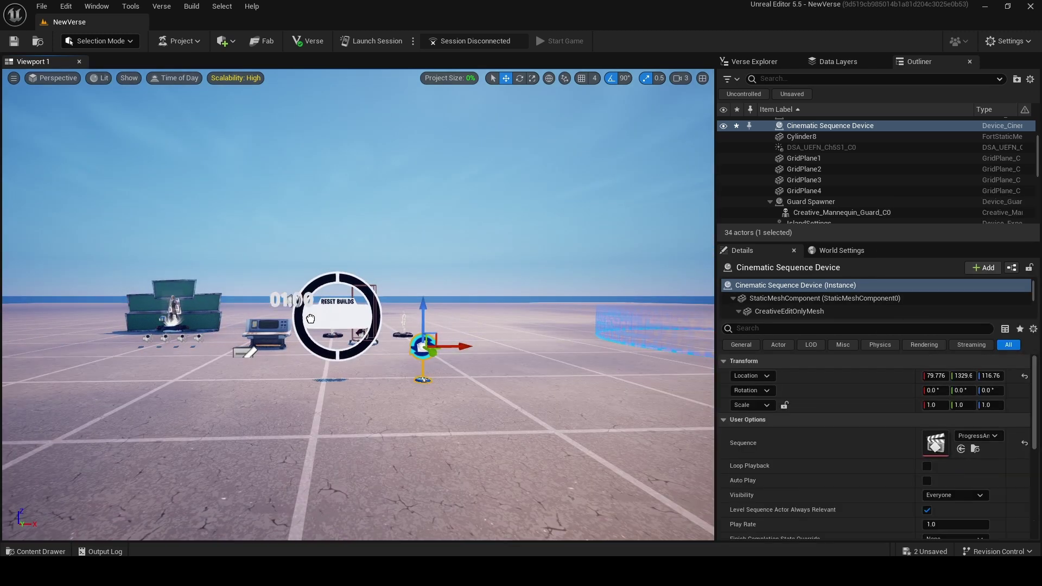
drag(293, 302, 334, 321)
scroll(335, 319, up, 8)
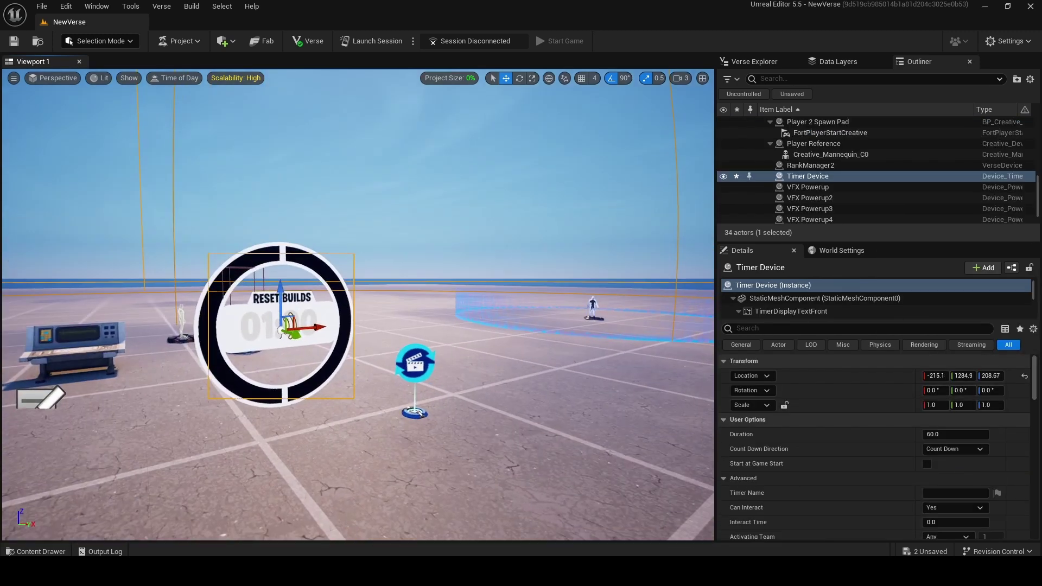
drag(362, 373, 372, 371)
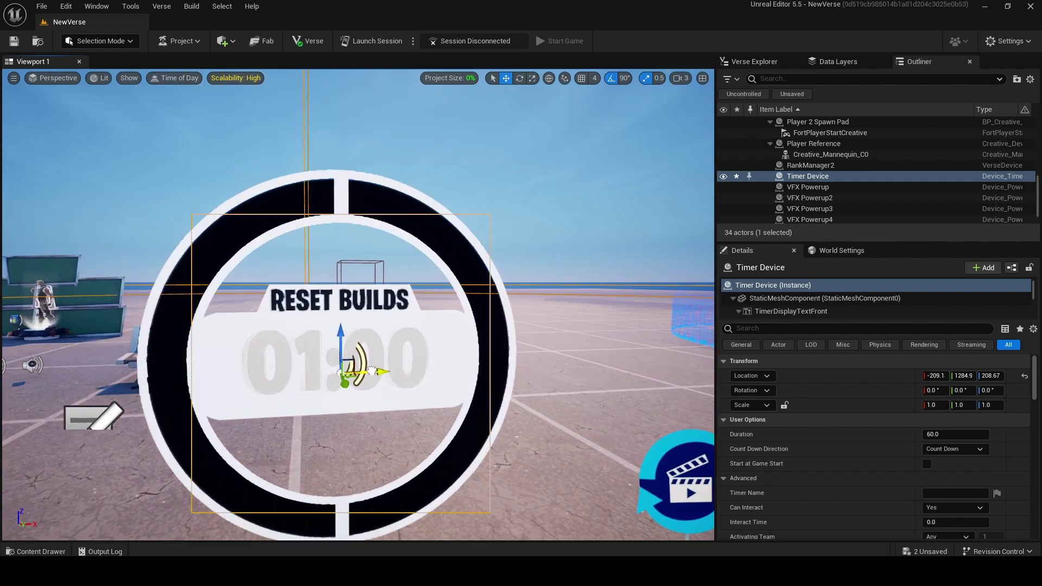
drag(340, 331, 341, 332)
click(489, 369)
click(472, 380)
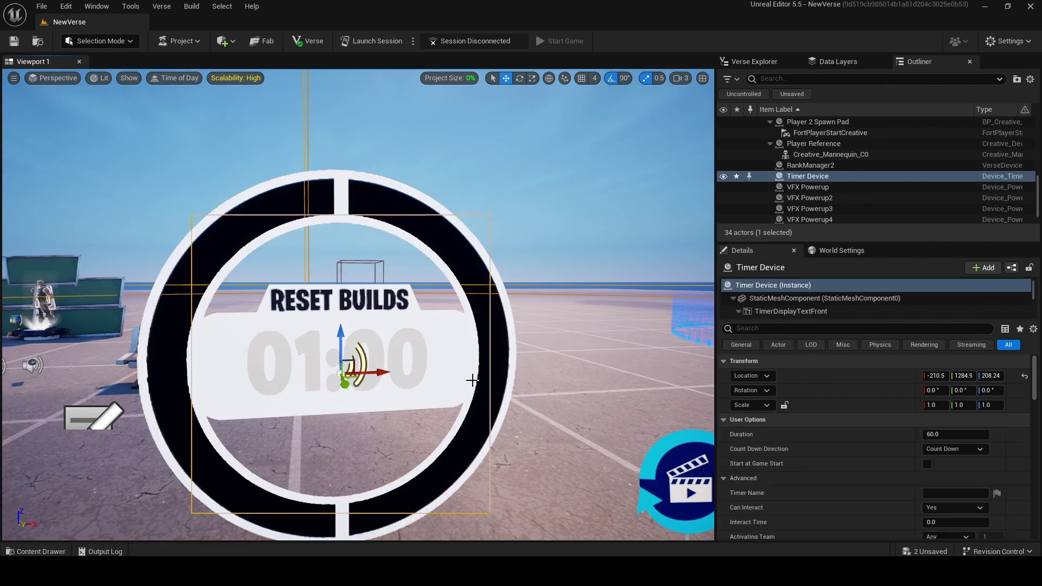
Set the Timer Device's Timer Color to black.
scroll(852, 470, down, 1)
scroll(932, 503, down, 2)
click(939, 506)
drag(854, 388, 858, 461)
click(858, 537)
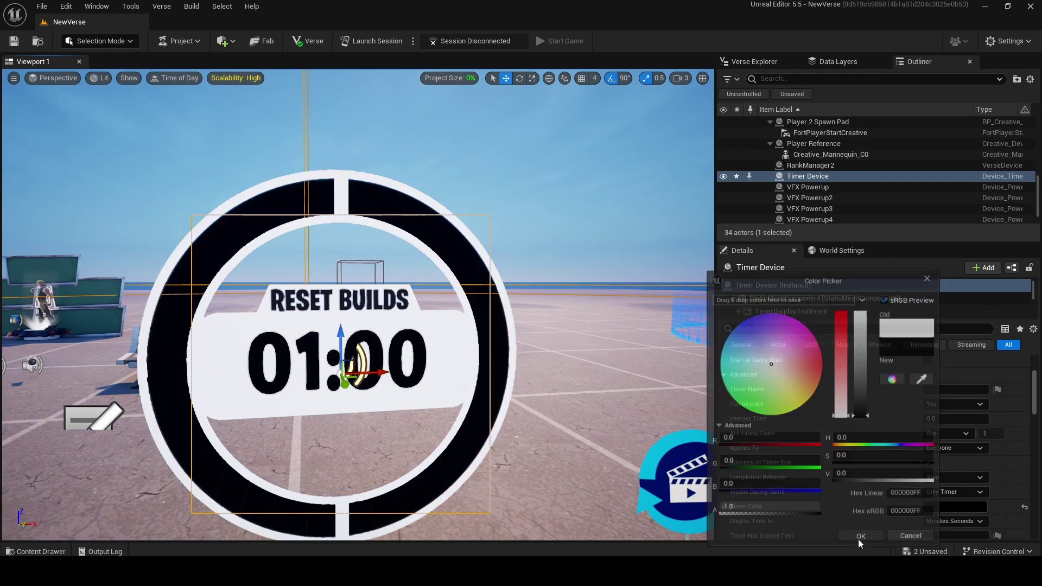
Set Can Interact to No on the Timer Device.
click(619, 380)
right_drag(608, 304, 577, 272)
click(577, 272)
scroll(577, 272, down, 4)
click(413, 348)
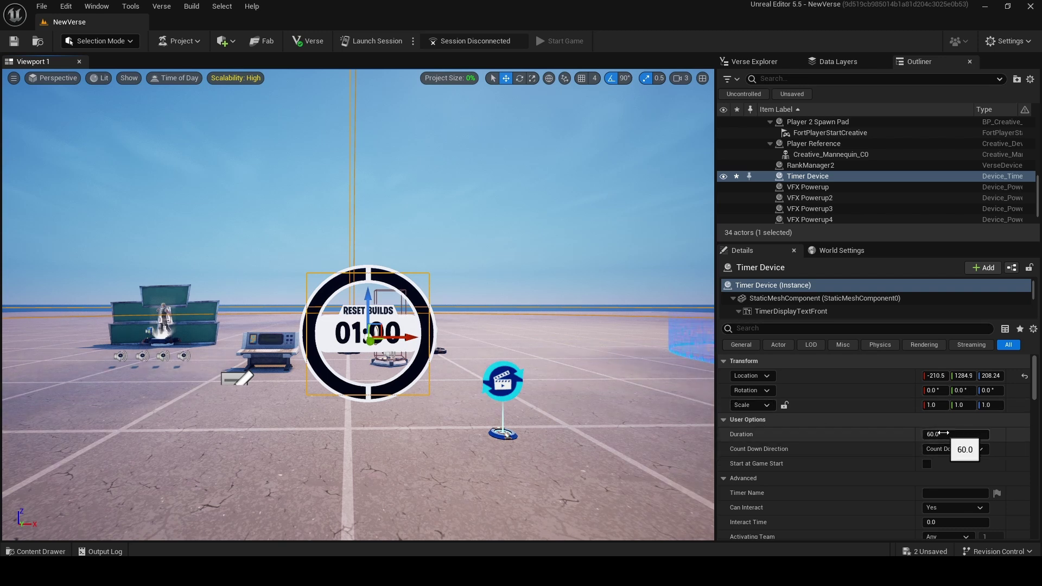
click(925, 434)
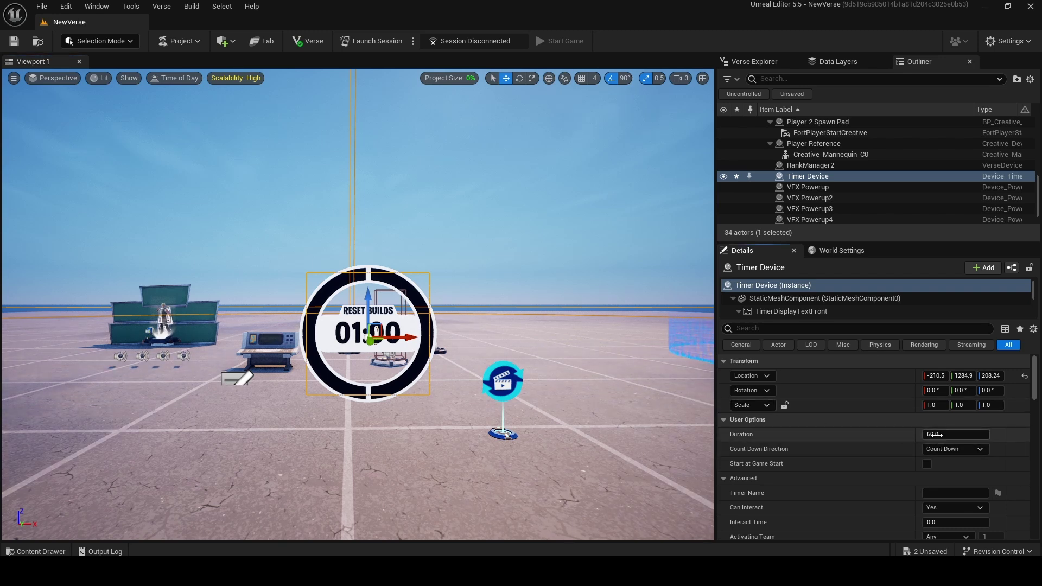
click(854, 432)
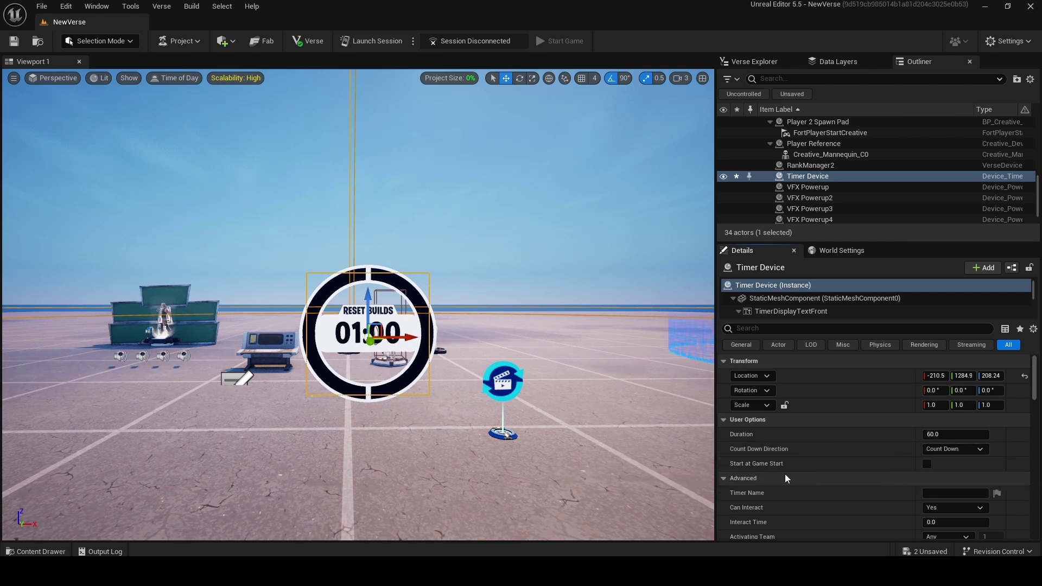
scroll(841, 454, down, 1)
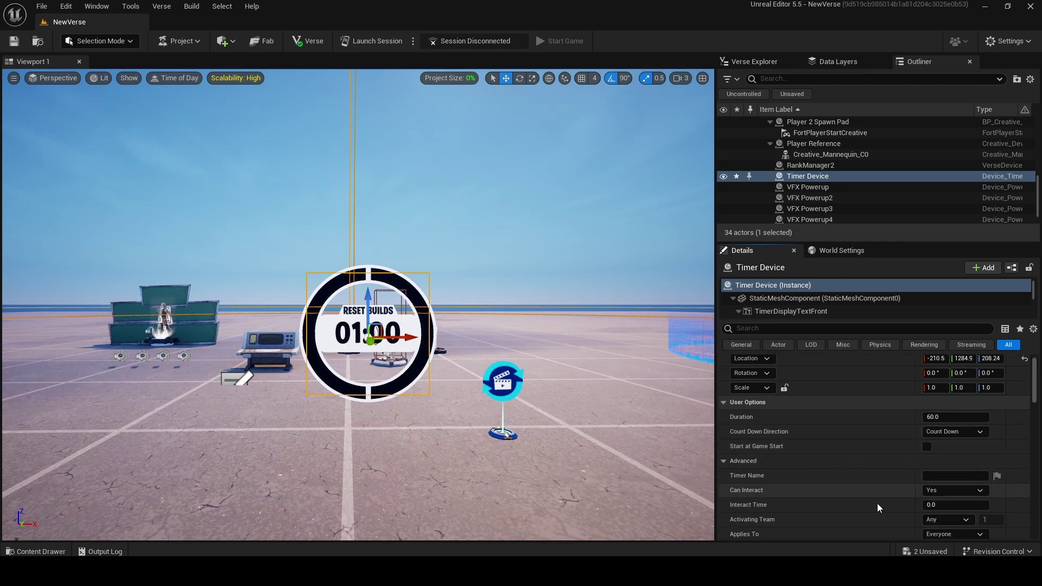
click(953, 487)
click(945, 511)
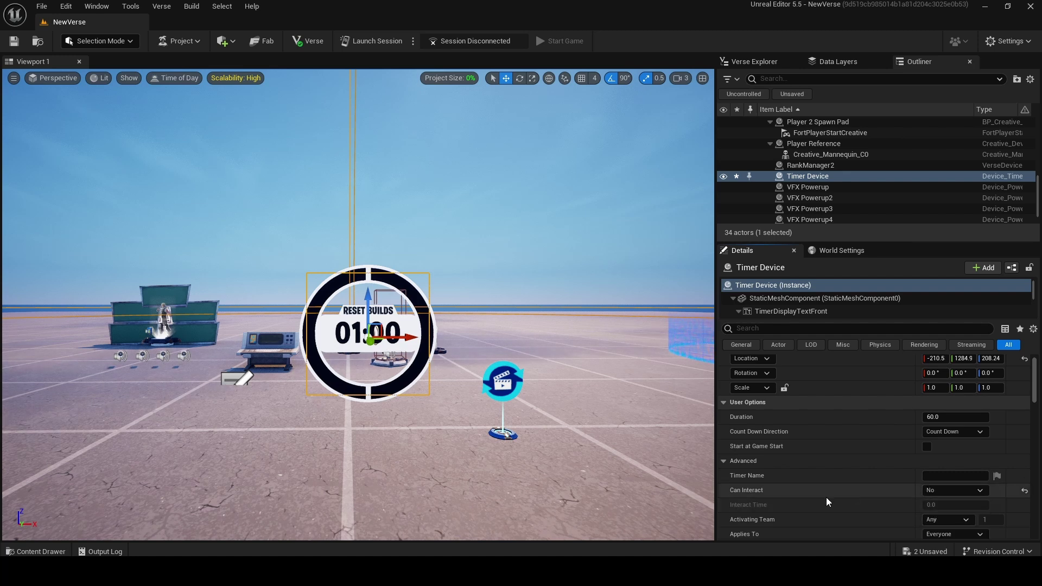
Turn off Show on HUD in the Timer Device's advanced options.
scroll(814, 500, down, 1)
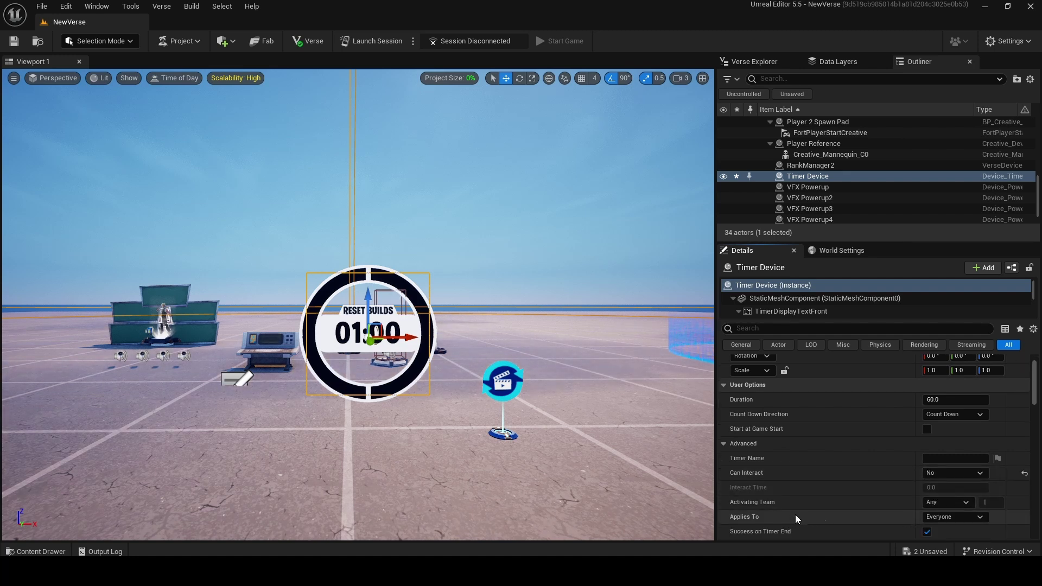
scroll(874, 520, down, 1)
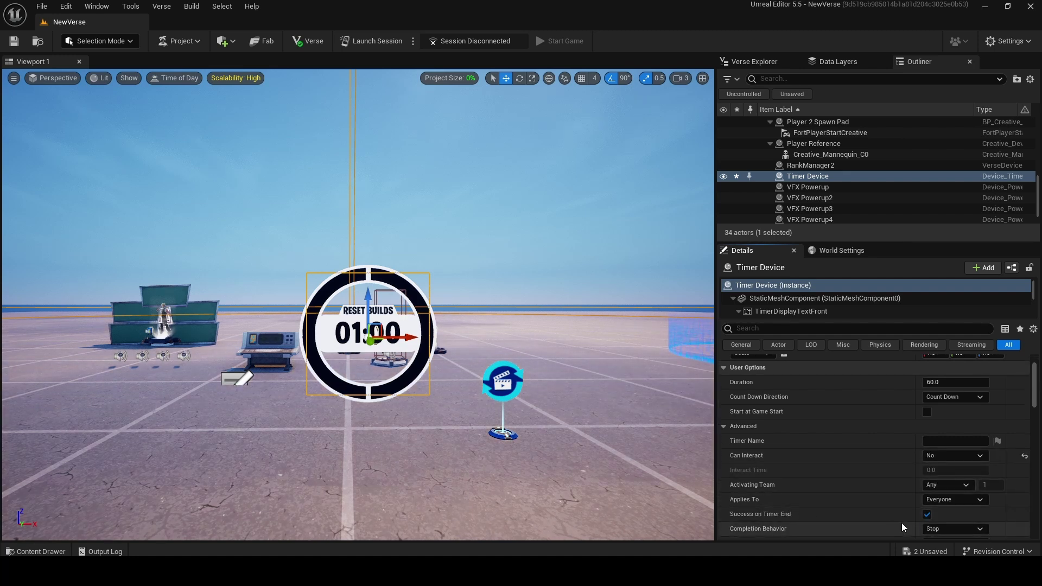
scroll(868, 513, down, 1)
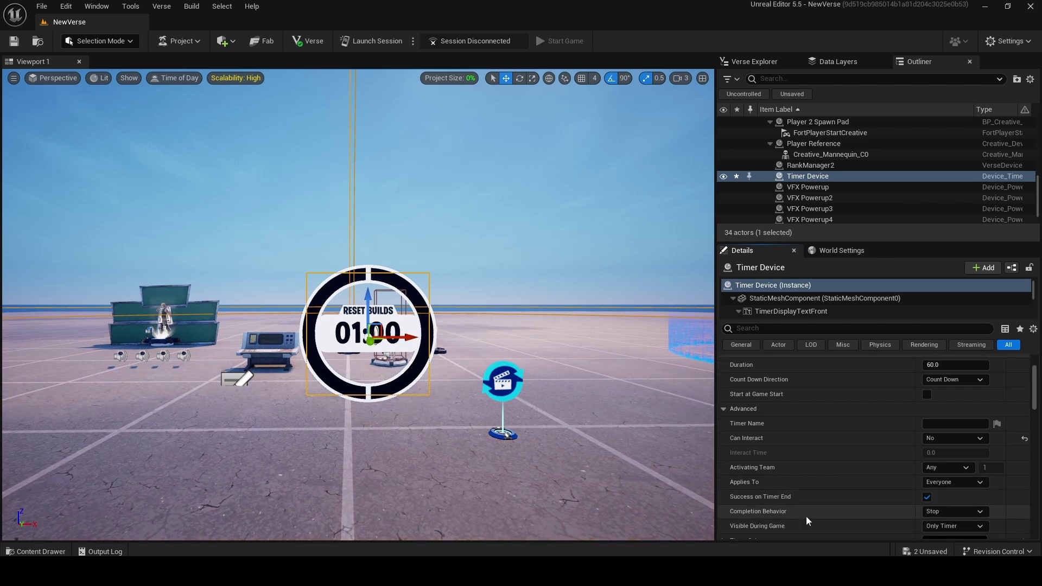
scroll(776, 502, down, 1)
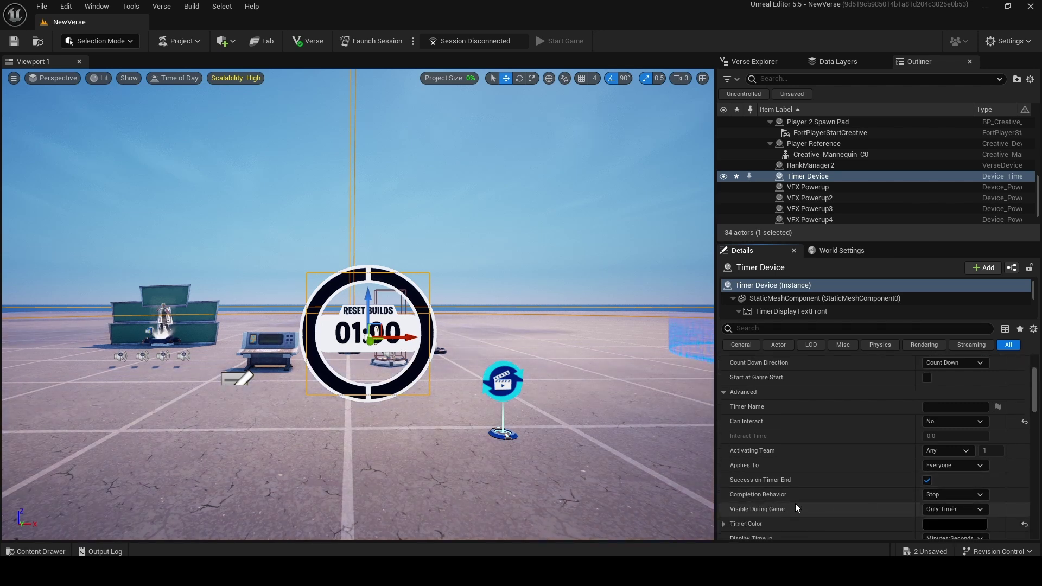
scroll(795, 509, down, 1)
scroll(784, 524, down, 1)
scroll(844, 529, down, 5)
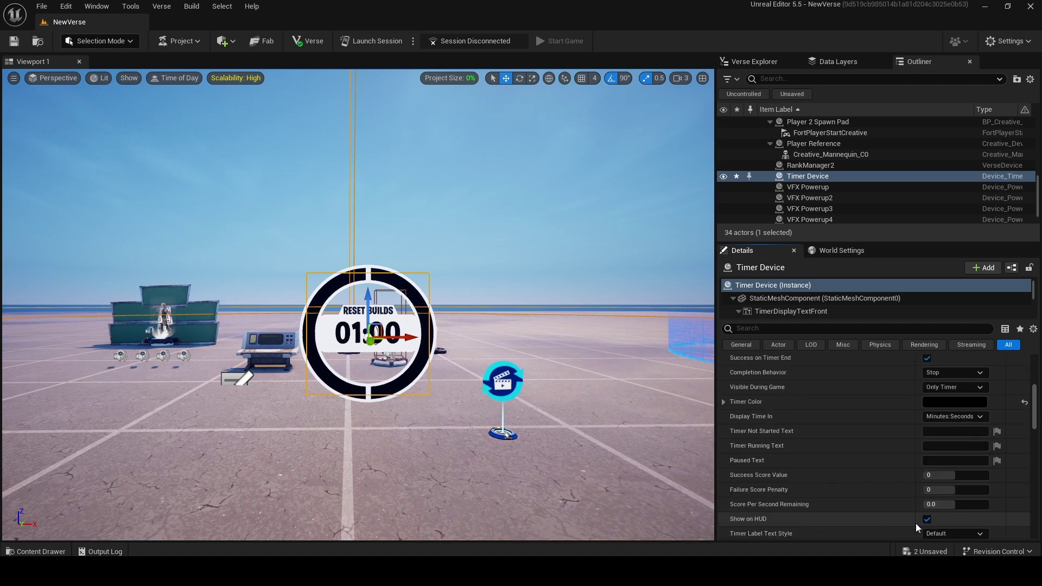
click(926, 518)
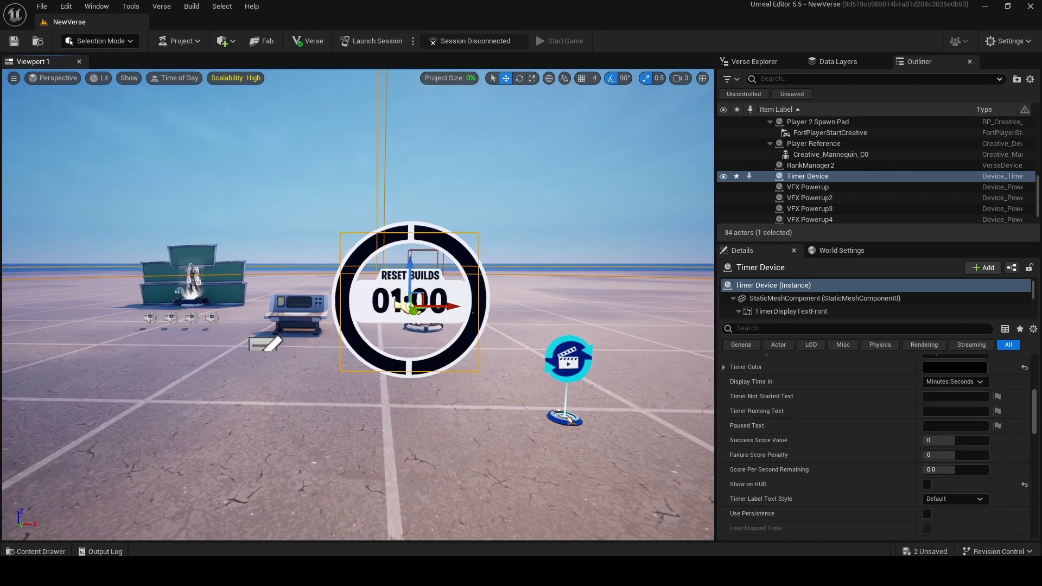
Place the BuildsResetCounter Verse device from the NewVerse Content folder on the ground near the ring.
key(ctrl+space)
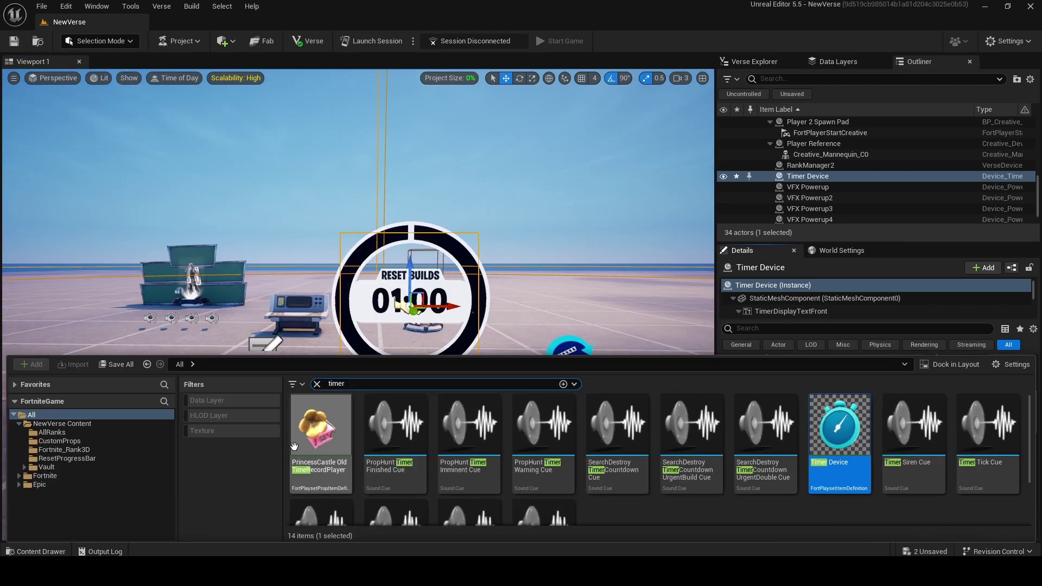
click(317, 383)
scroll(734, 518, down, 2)
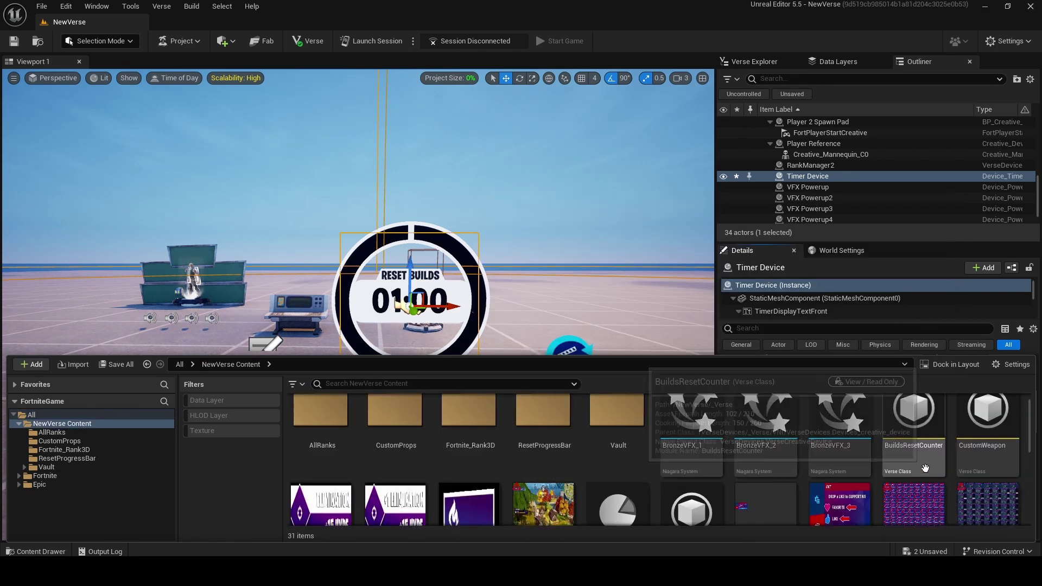
drag(924, 467, 202, 389)
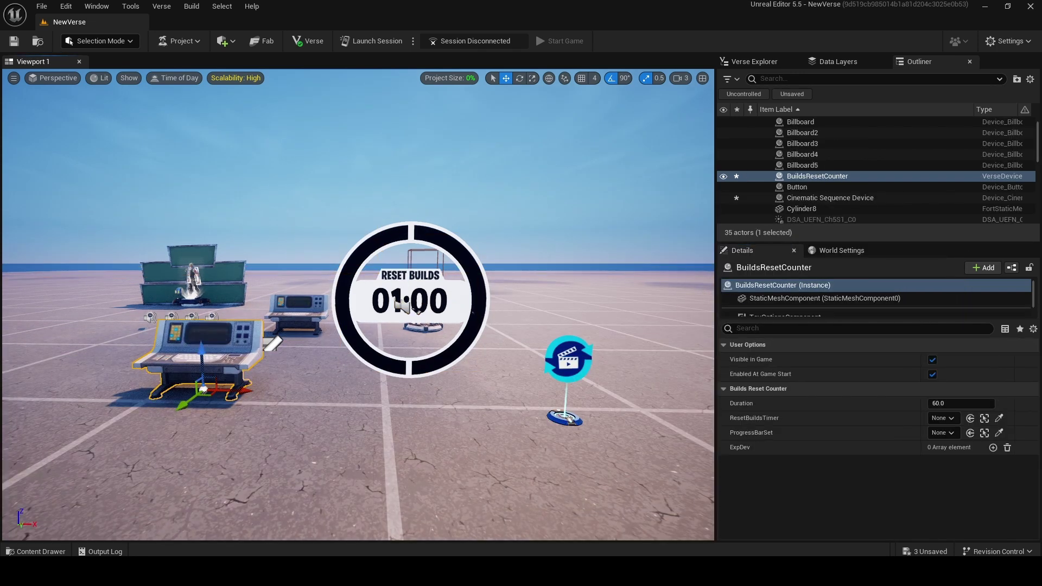
Place an Explosive Device with Can Be Damaged off, Blast Radius 10, Player Damage 0 and Structure Damage 5000.
click(39, 551)
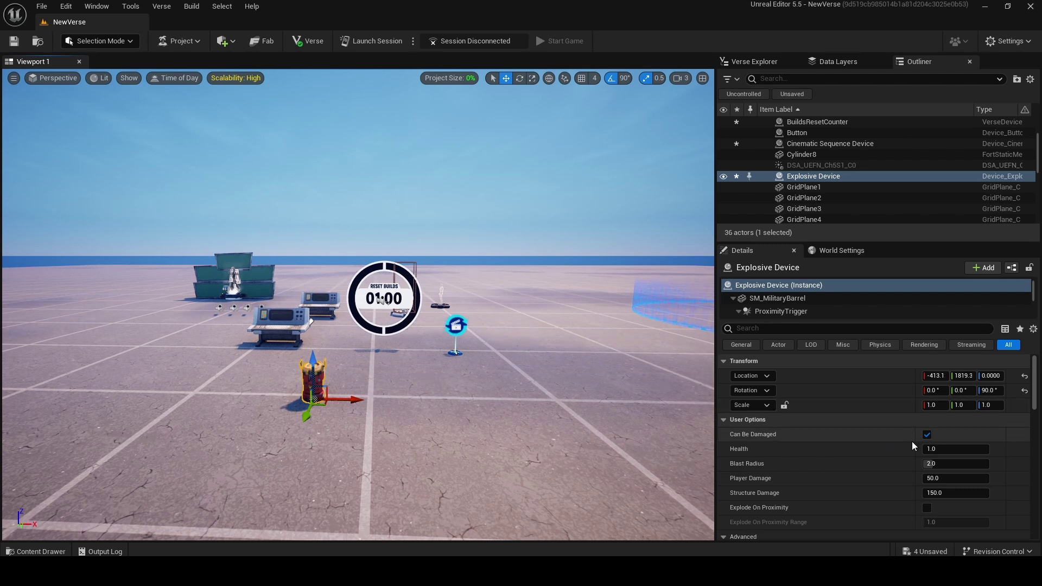
click(926, 434)
click(930, 463)
text(10)
key(Return)
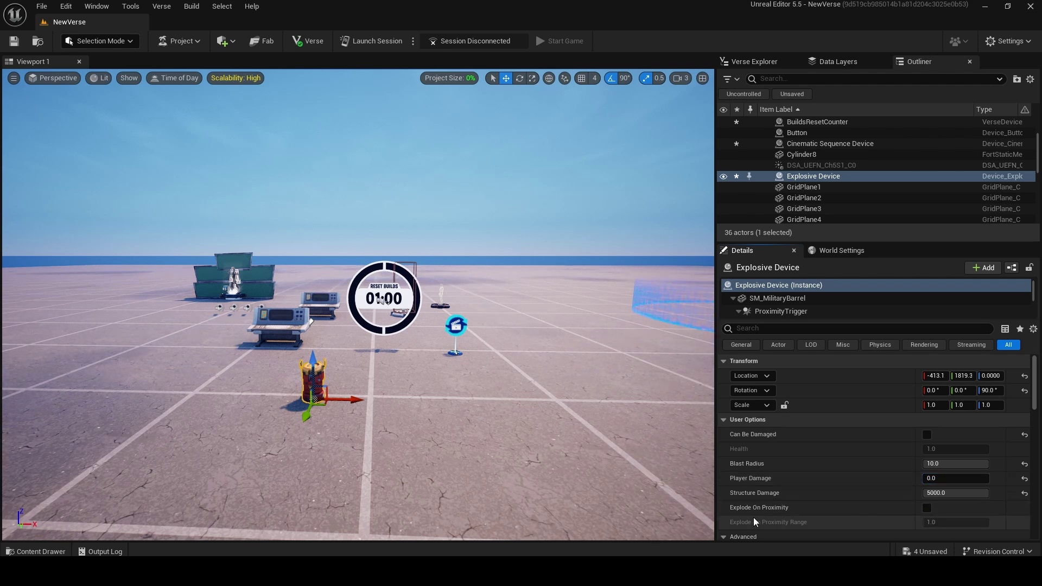
Set the Explosive Device's Knockback to None.
scroll(843, 514, down, 2)
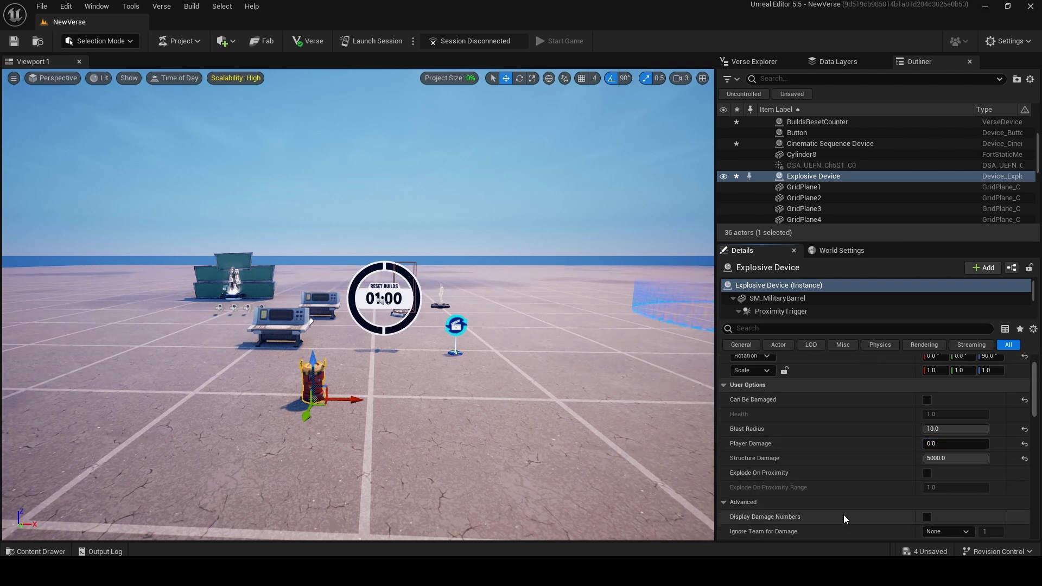
scroll(835, 515, down, 3)
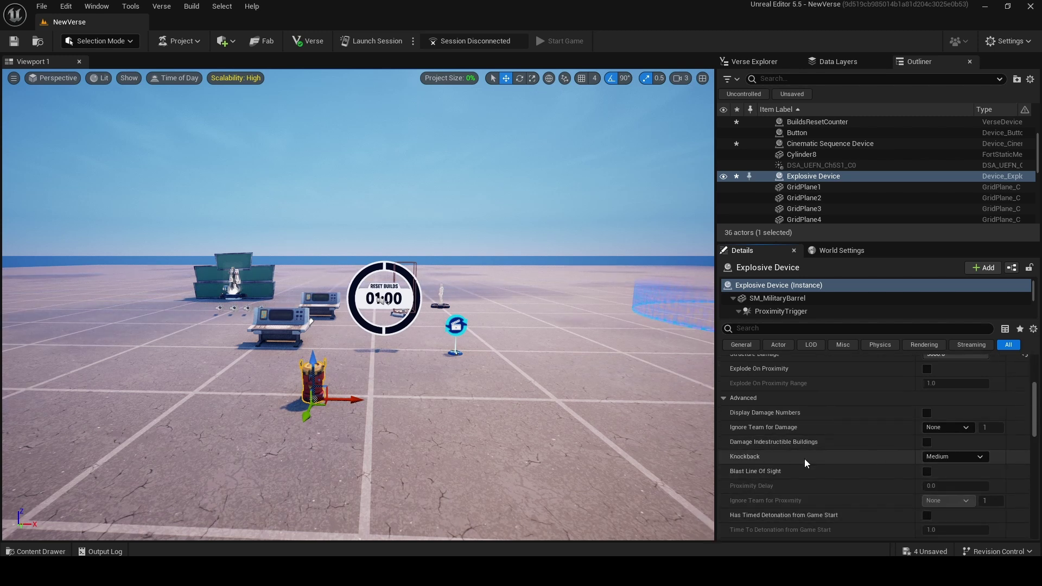
click(938, 456)
click(938, 470)
scroll(858, 471, down, 3)
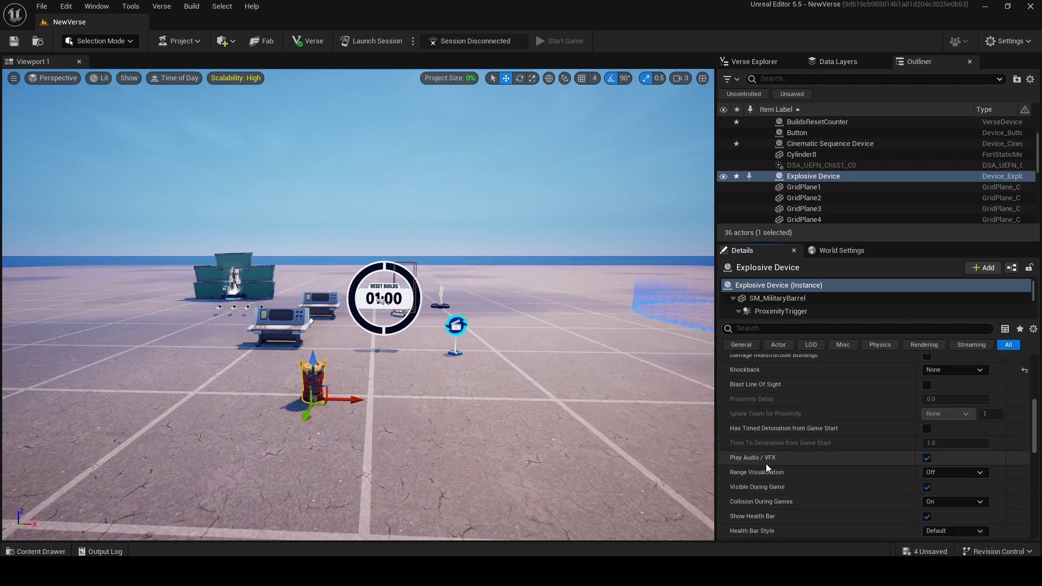
Turn off Play Audio / VFX, Show Health Bar and Visible During Game for the Explosive Device.
click(926, 458)
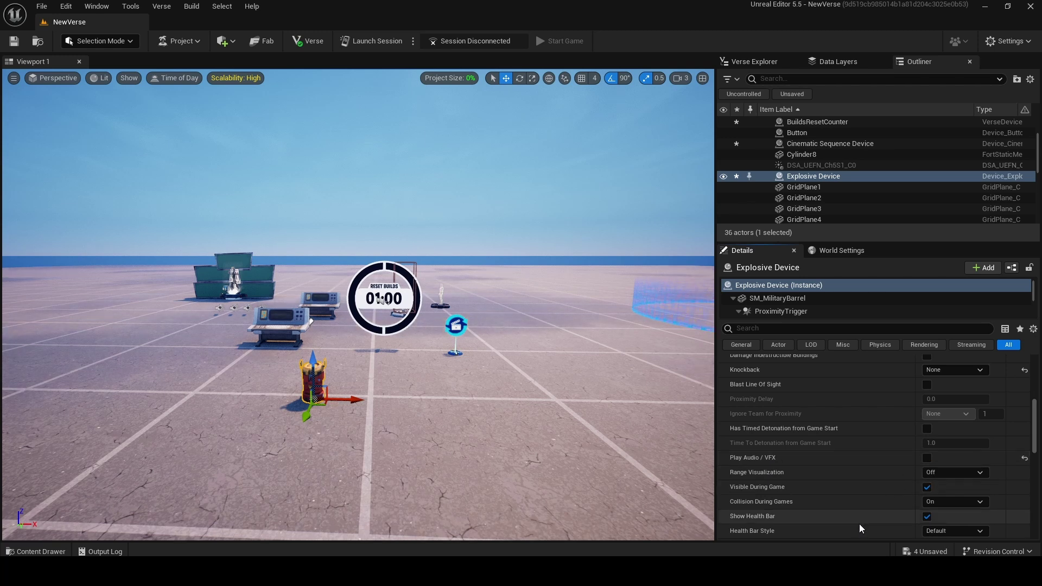
click(926, 517)
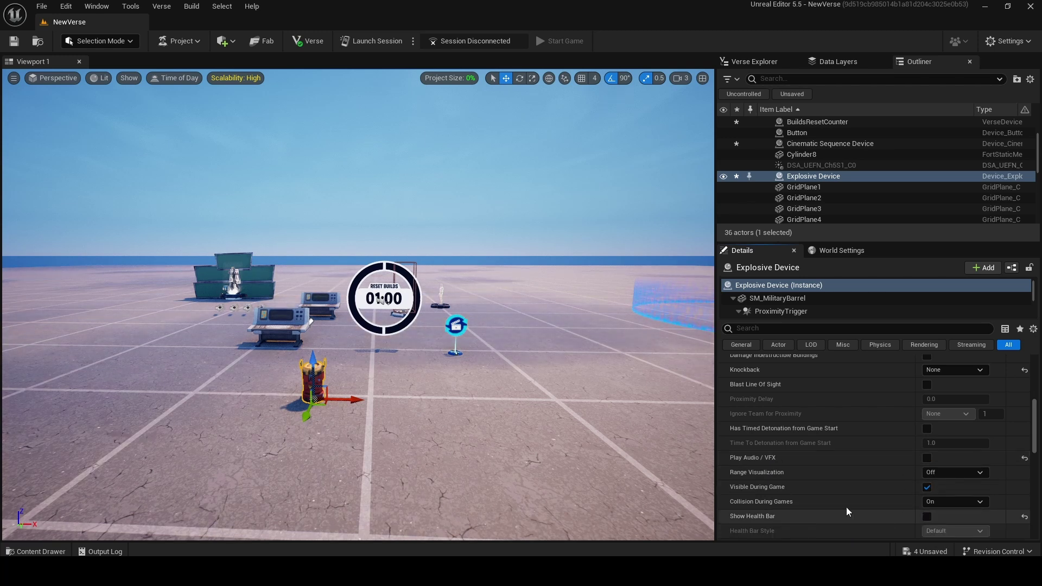
click(925, 487)
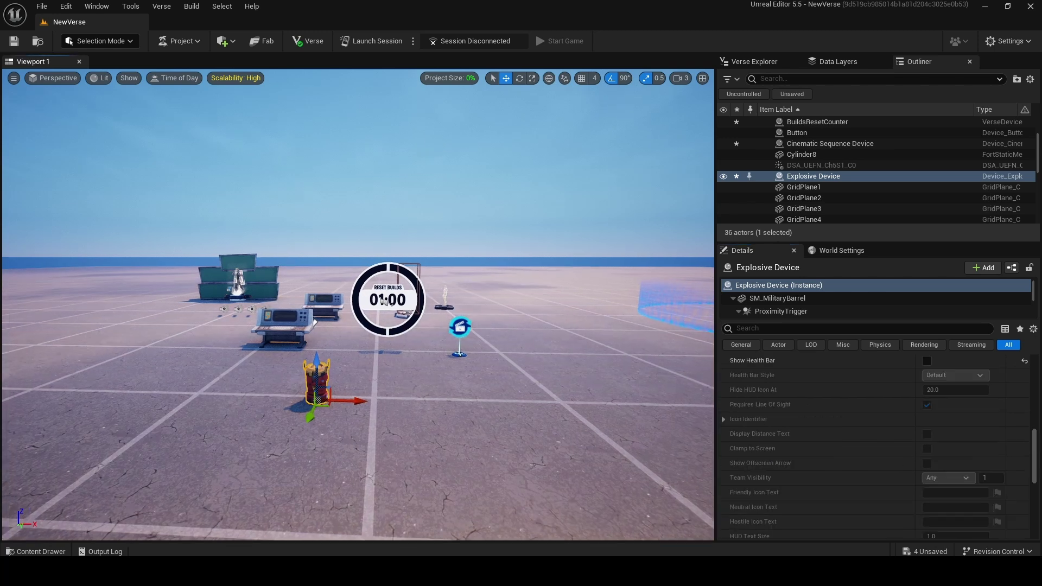
Duplicate the Explosive Device three times and spread the four barrels in a rough square on the ground.
right_drag(358, 303, 276, 353)
drag(335, 353, 325, 329)
right_drag(324, 329, 304, 320)
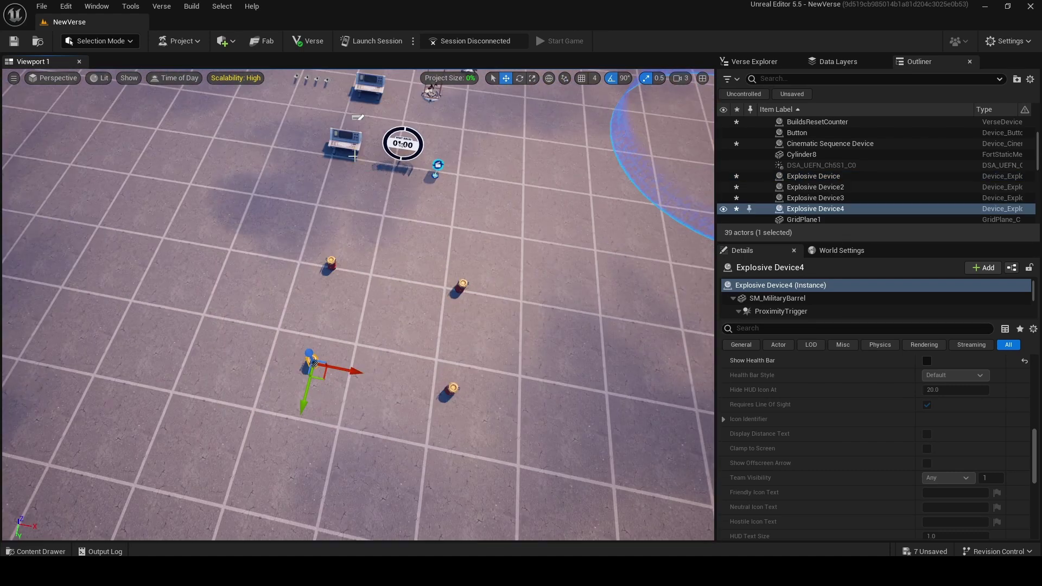
Add four elements to the ExpDev array of the BuildsResetCounter device.
click(350, 152)
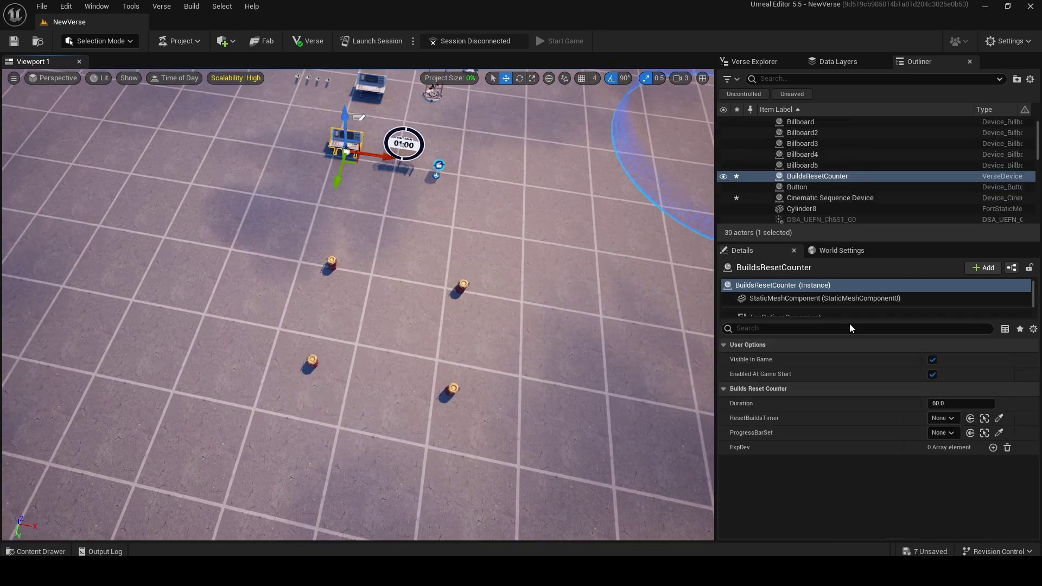
click(992, 448)
click(993, 448)
click(993, 447)
click(993, 448)
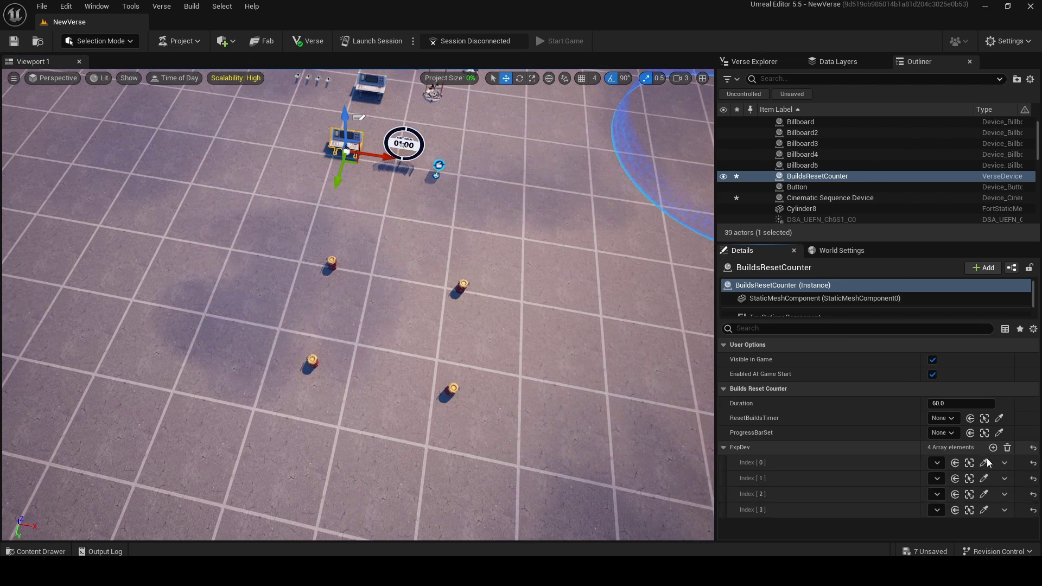
Assign the Timer Device to ResetBuildsTimer and the Cinematic Sequence Device to ProgressBarSet on BuildsResetCounter.
key(f)
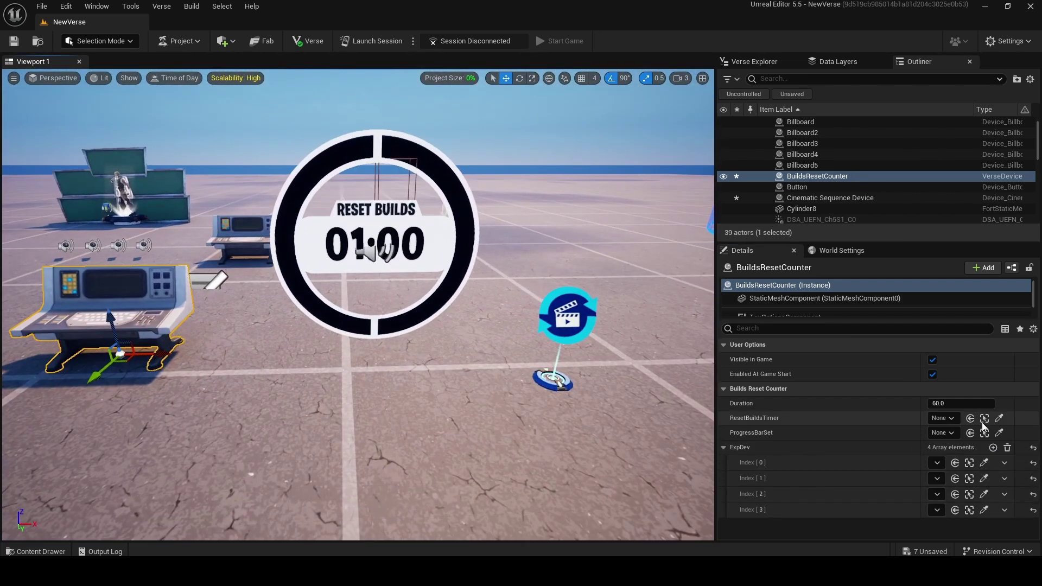
click(999, 418)
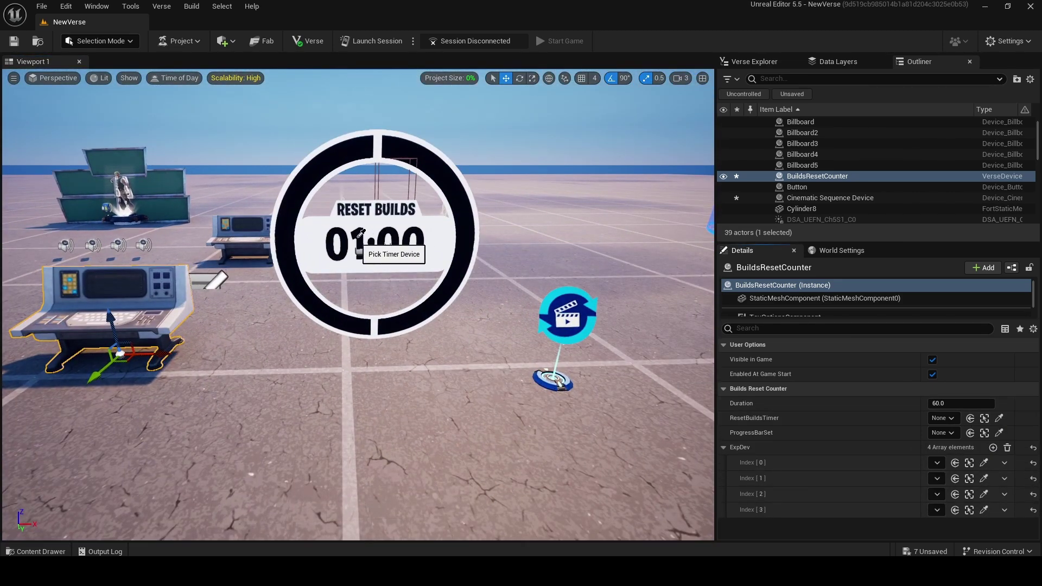
click(360, 234)
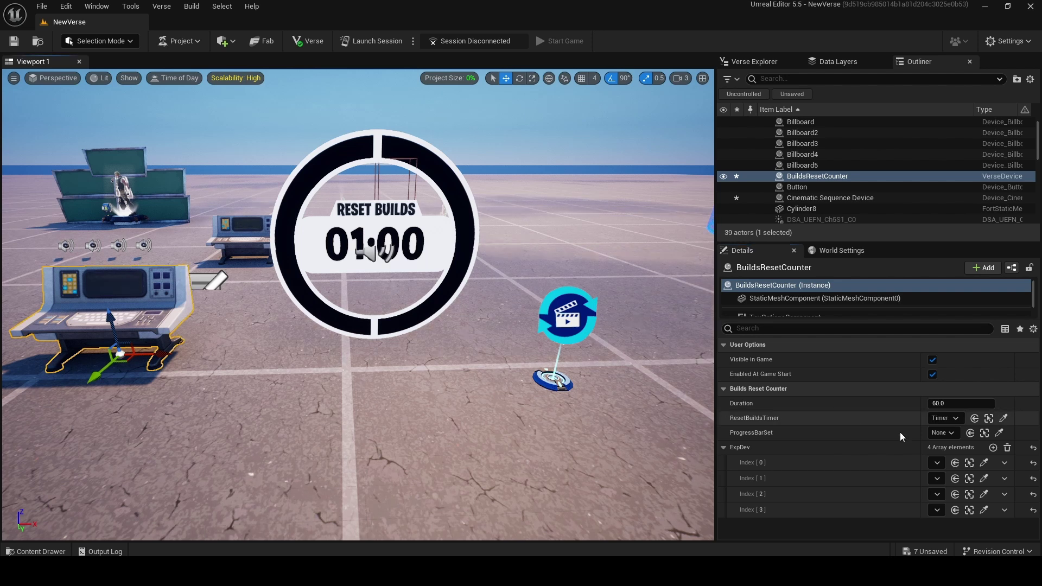
click(1002, 432)
click(581, 306)
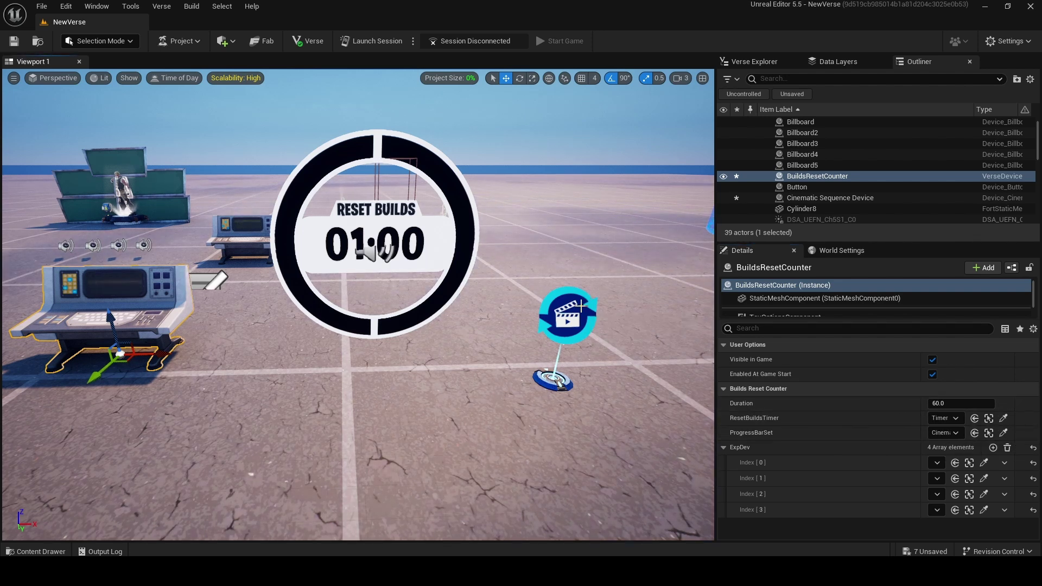
Turn off Visible in Game for the BuildsResetCounter device.
click(520, 282)
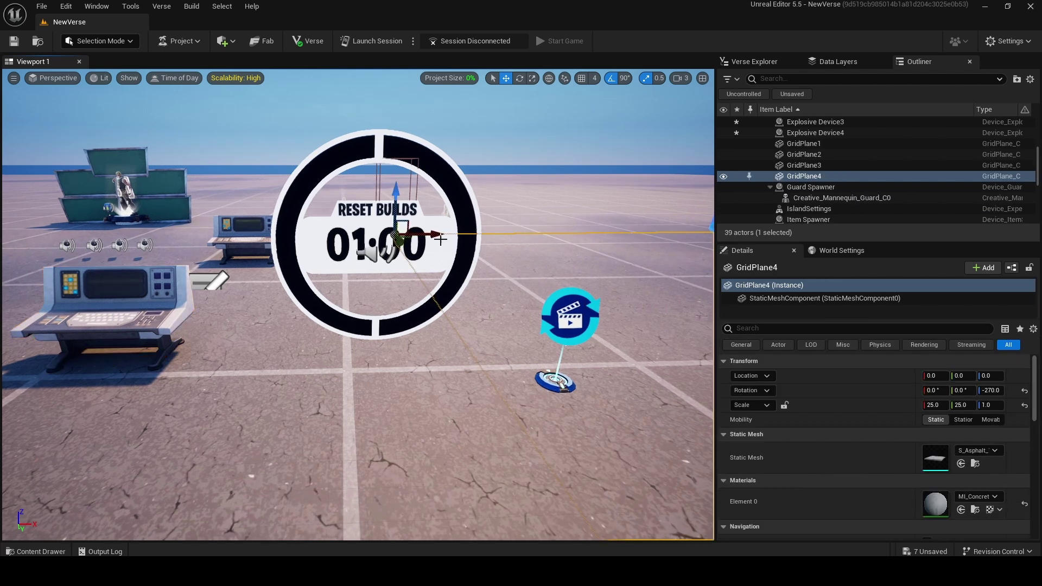
click(139, 307)
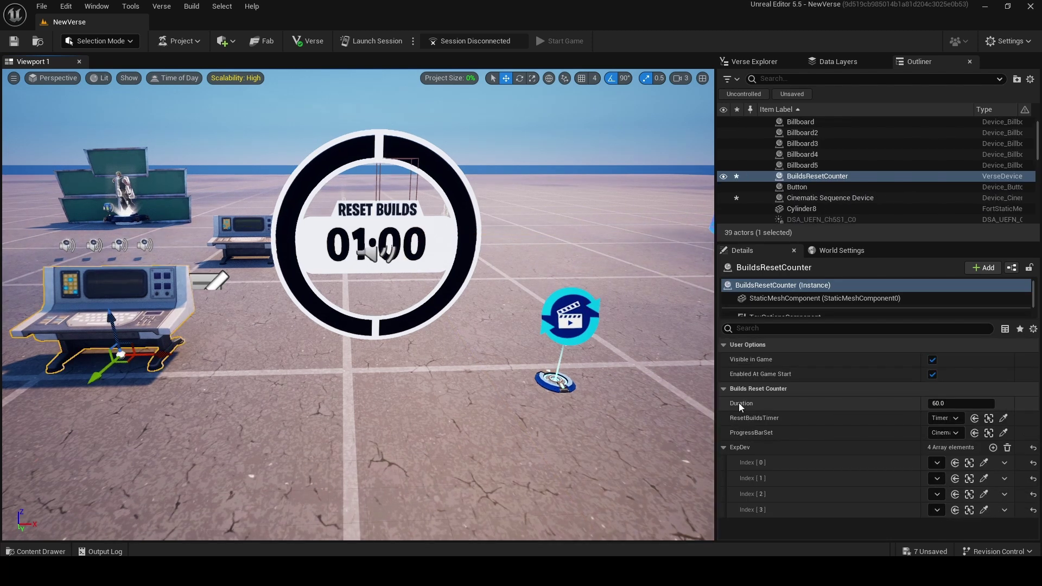
click(932, 359)
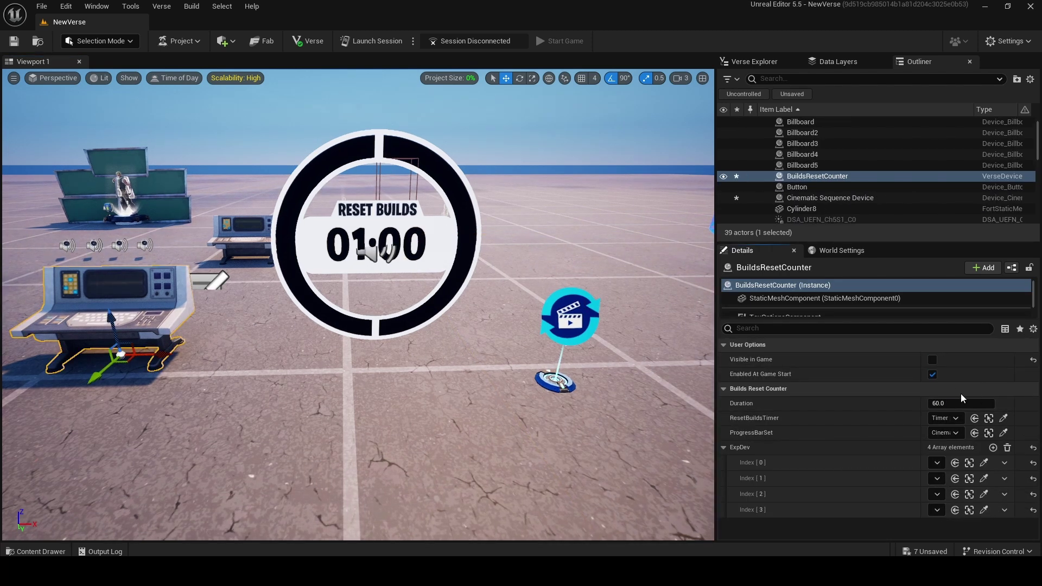
Compare the Duration setting of the Timer Device with that of the BuildsResetCounter device.
click(390, 228)
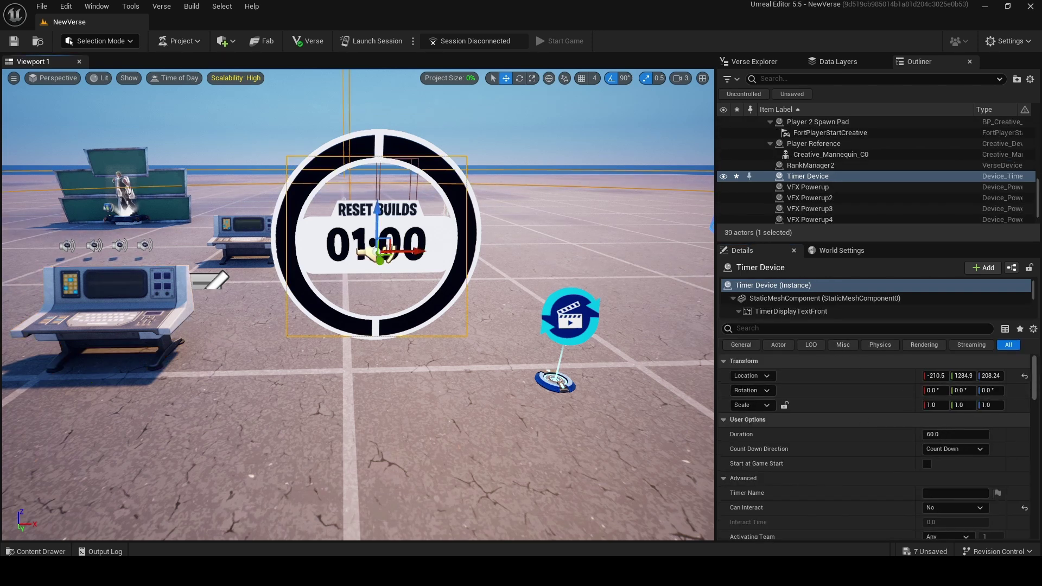
click(149, 304)
click(390, 234)
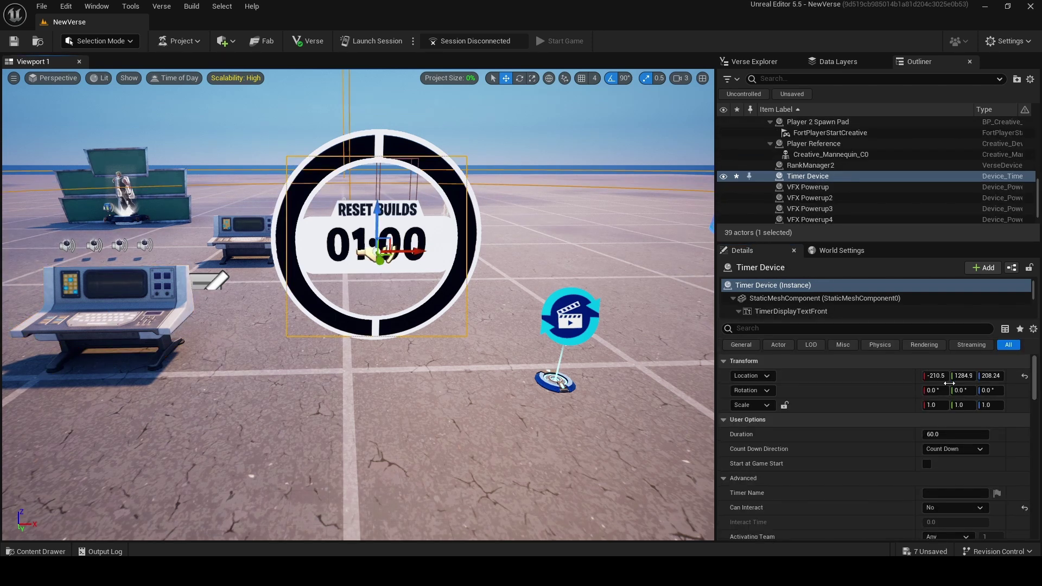
click(163, 304)
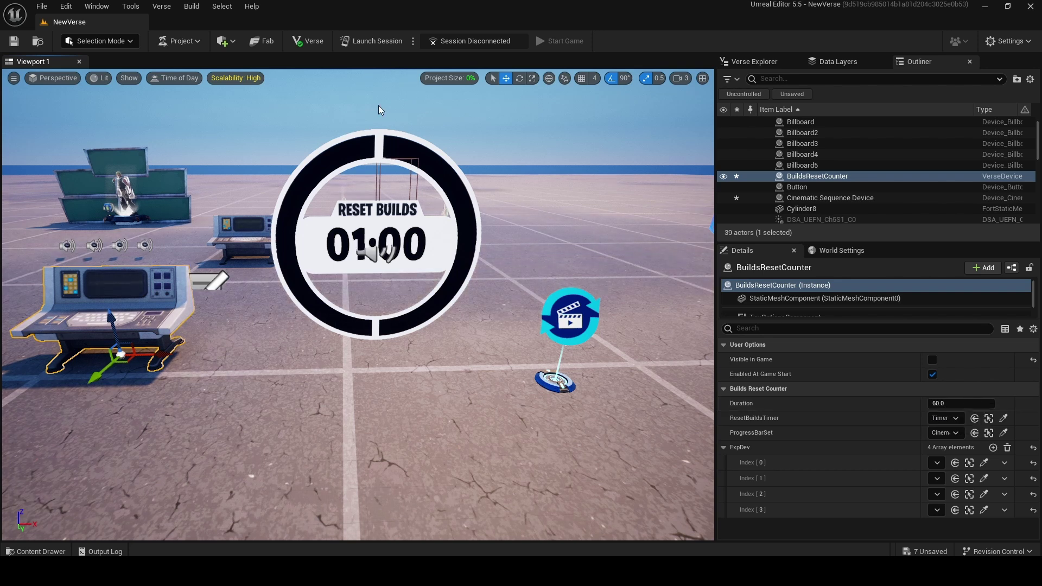
Launch a session and run the character across the island to check the countdown timer in game.
click(365, 45)
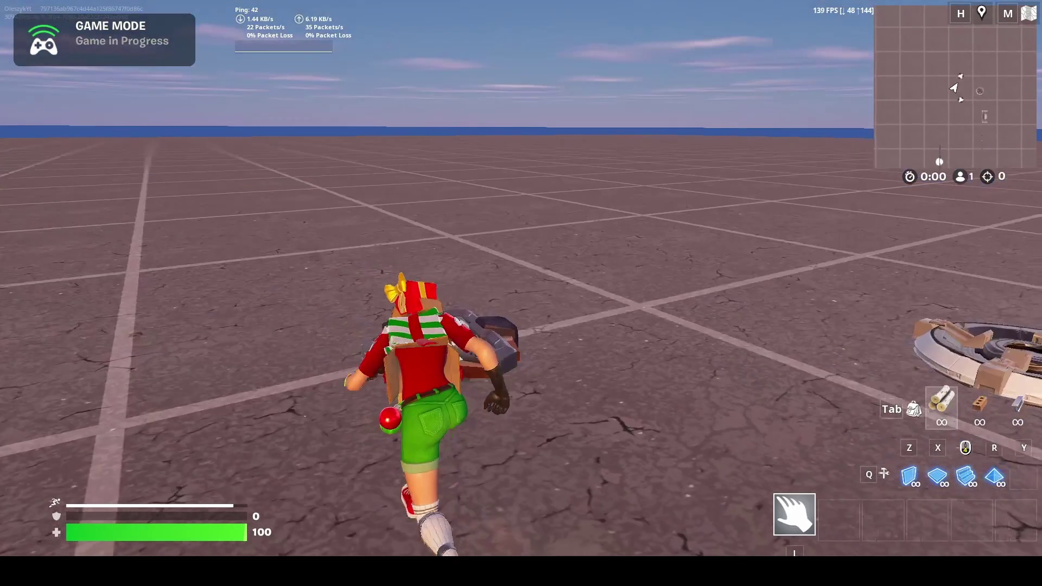
key(w)
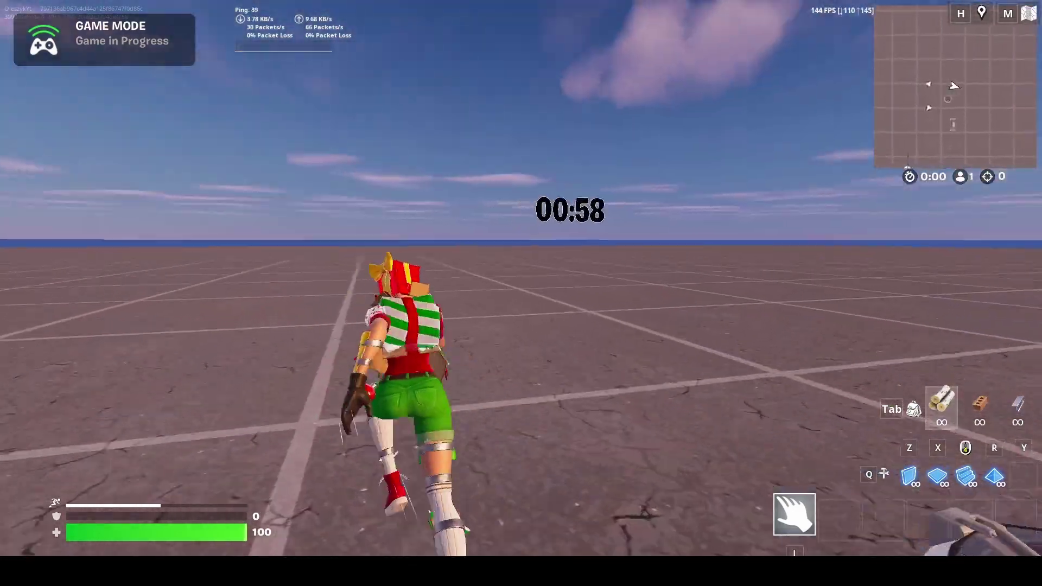